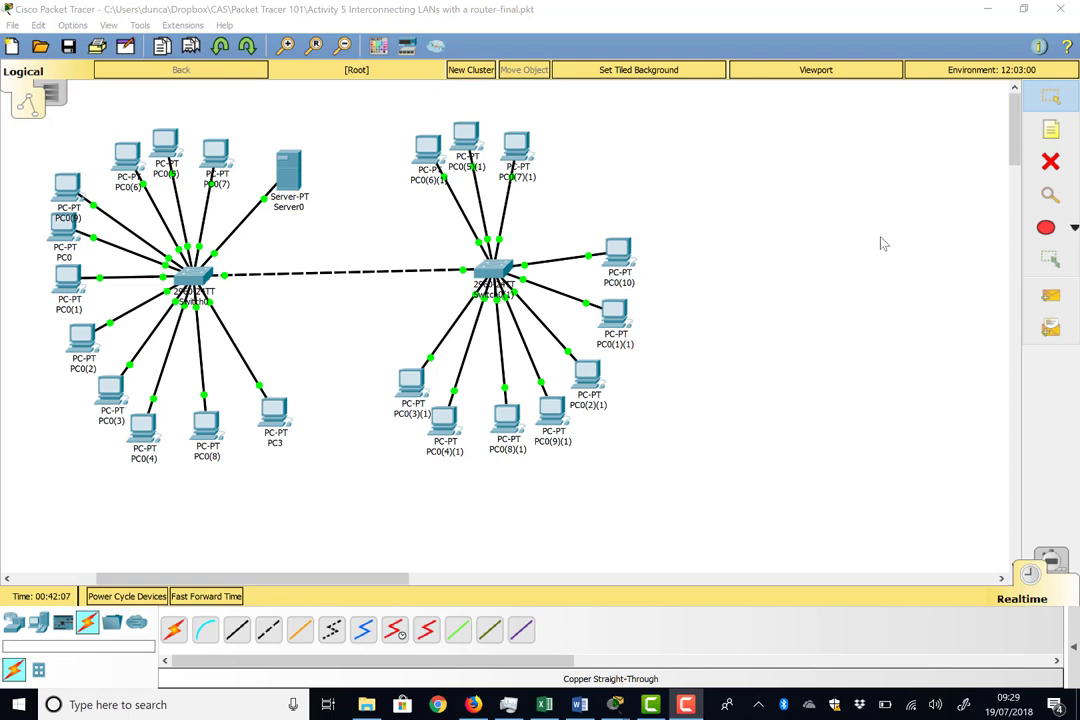
Step: Delete the crossover cable that links Switch0 to the switch of the second LAN
key("Delete")
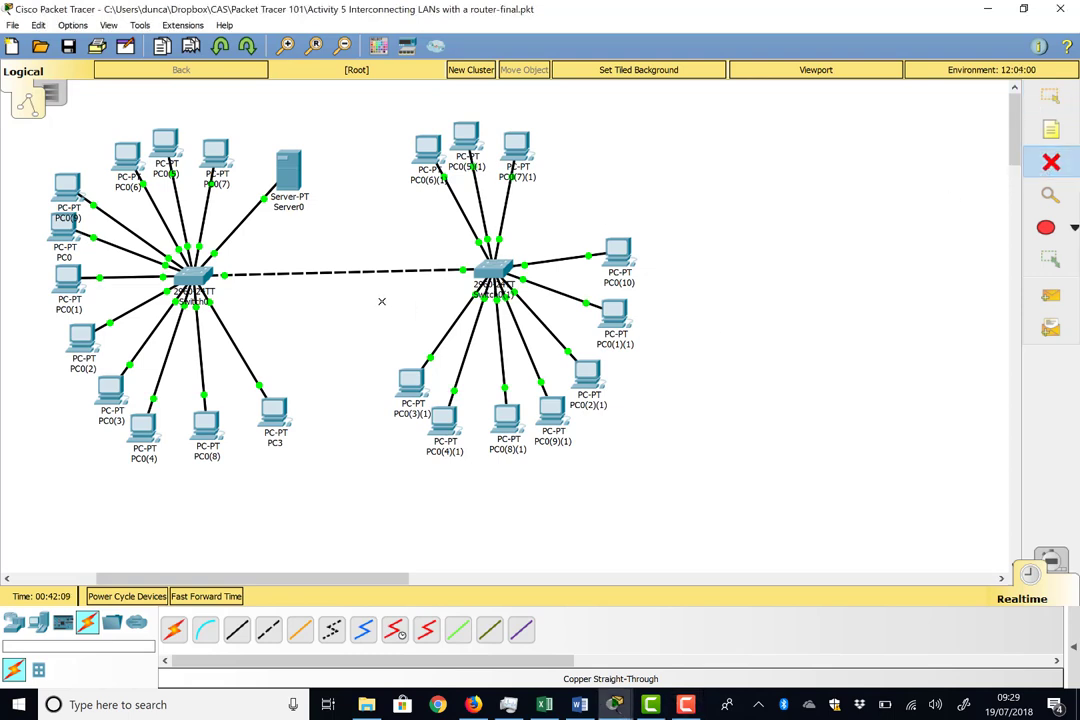
left_click(371, 272)
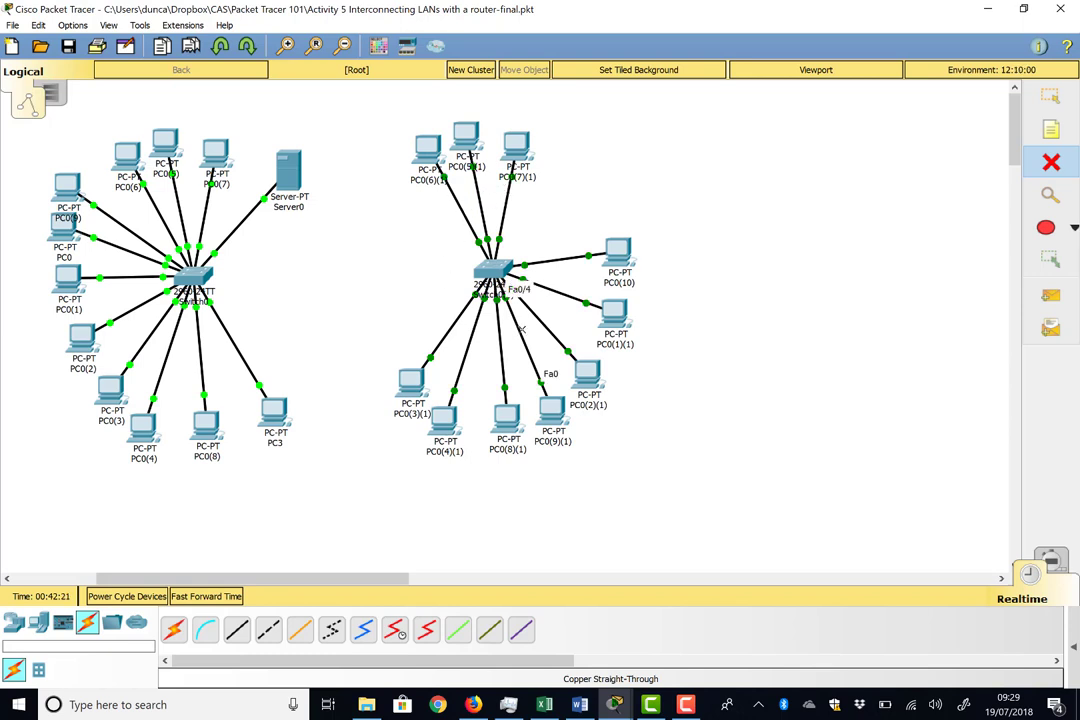
Step: Add a generic server above the second LAN, beside PC0(7)(1)
left_click(38, 622)
left_click(238, 628)
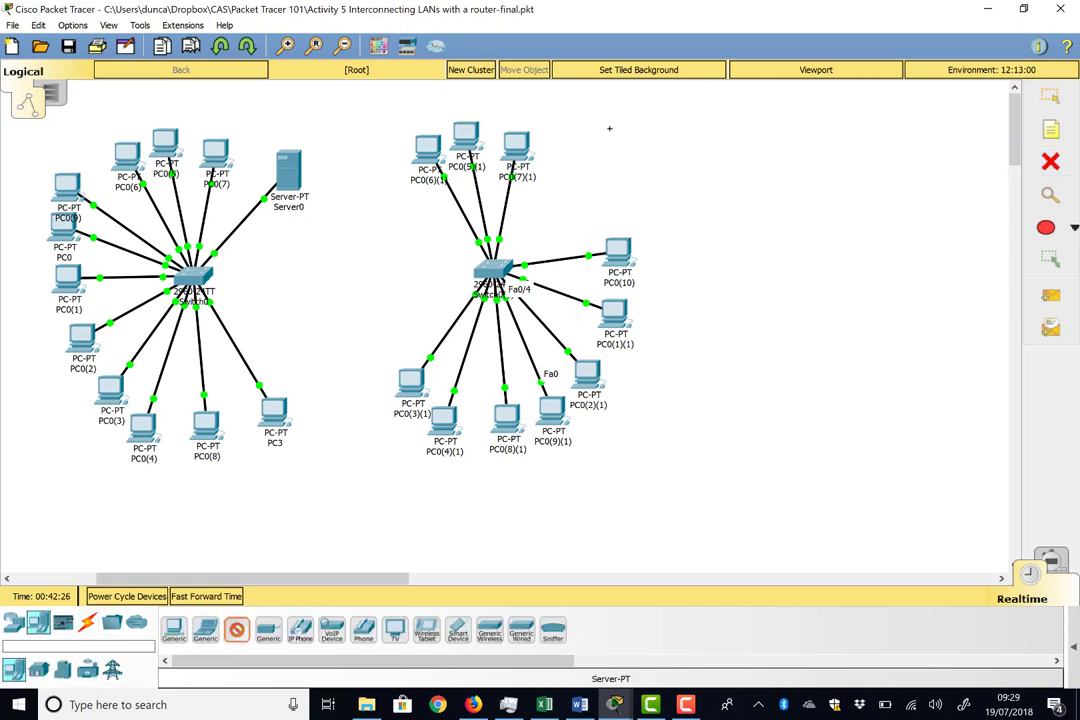
left_click(609, 128)
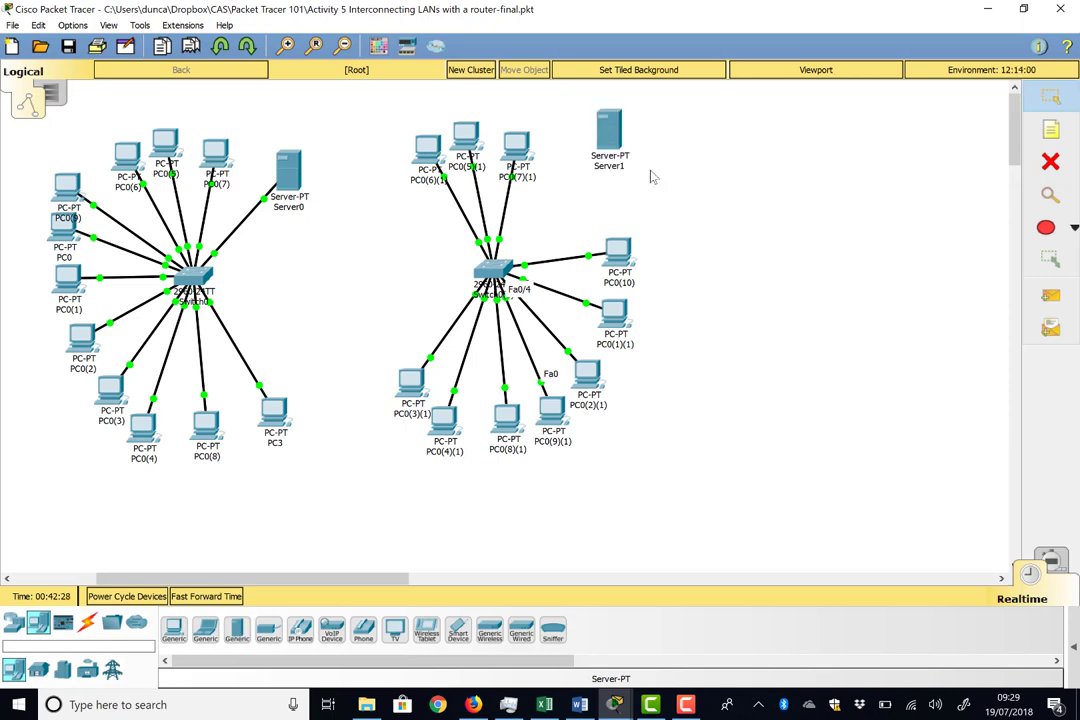
Step: Connect the second LAN's switch port FastEthernet0/24 to Server1's FastEthernet0 with a copper straight-through cable
left_click(87, 624)
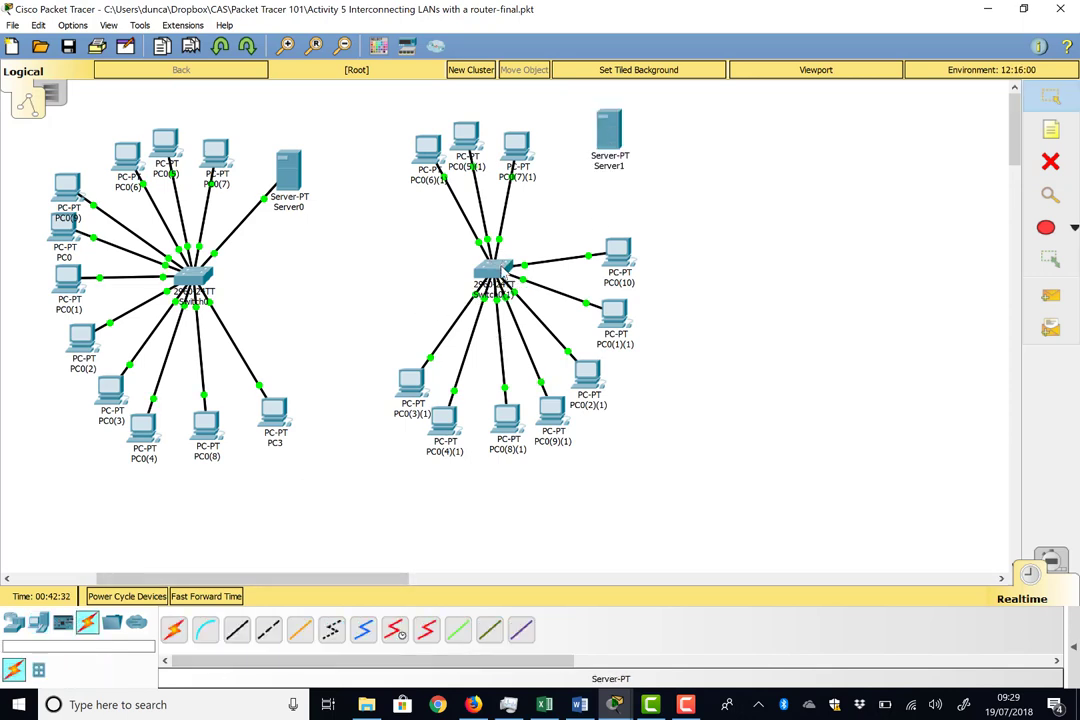
left_click(503, 272)
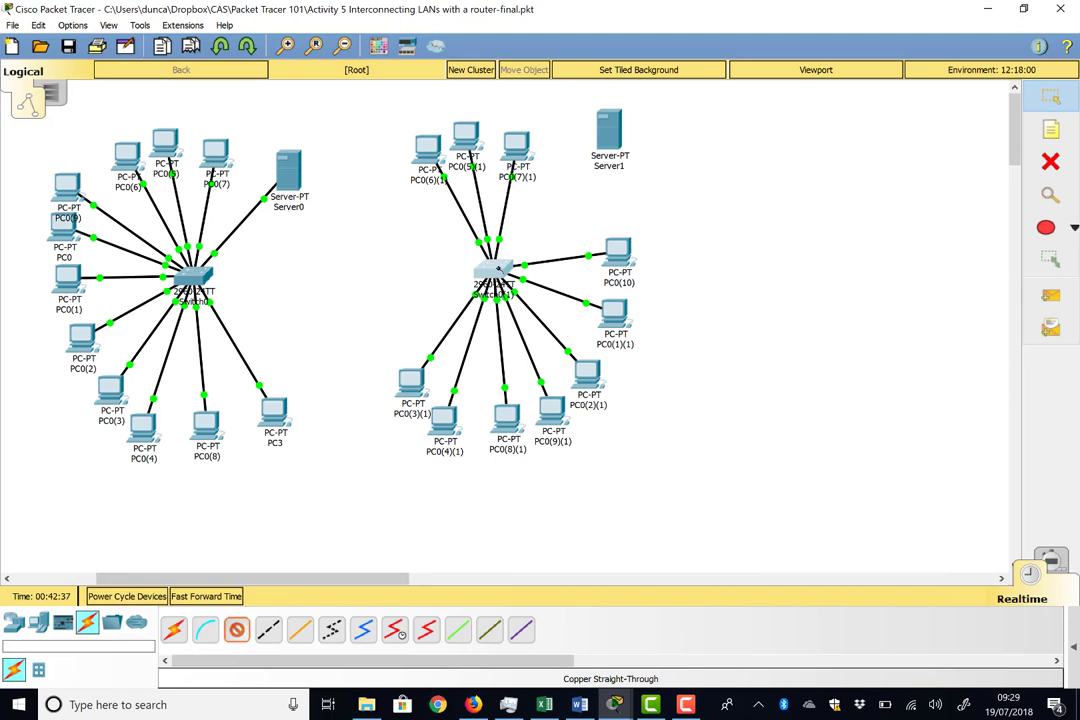
left_click(499, 268)
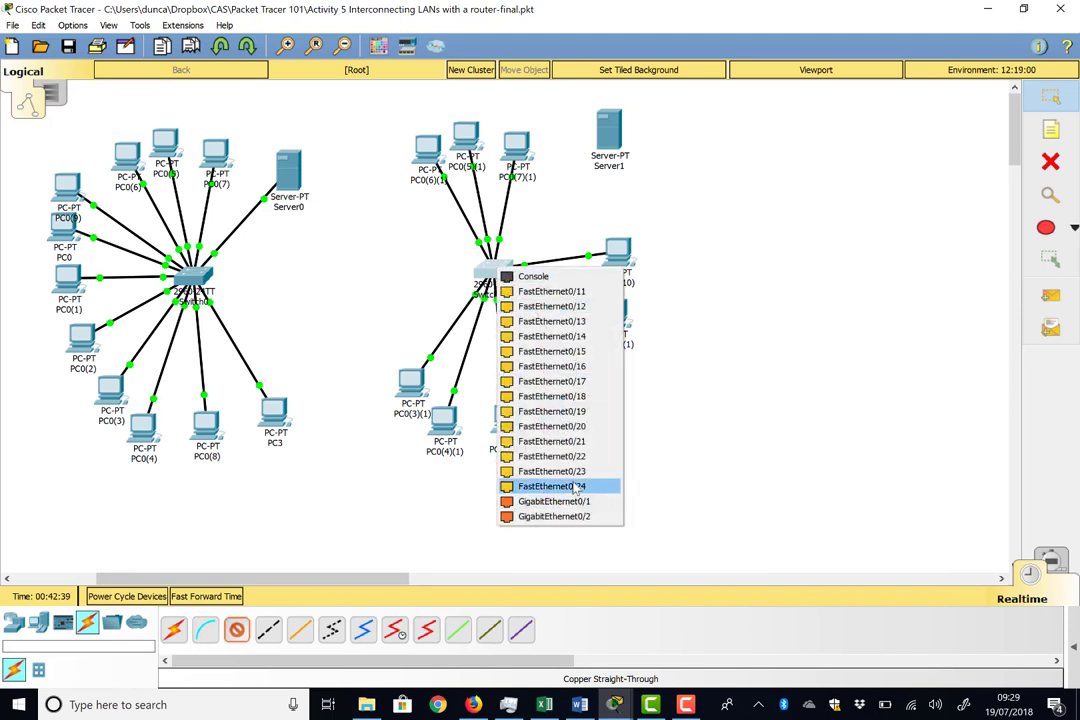
left_click(573, 487)
left_click(607, 141)
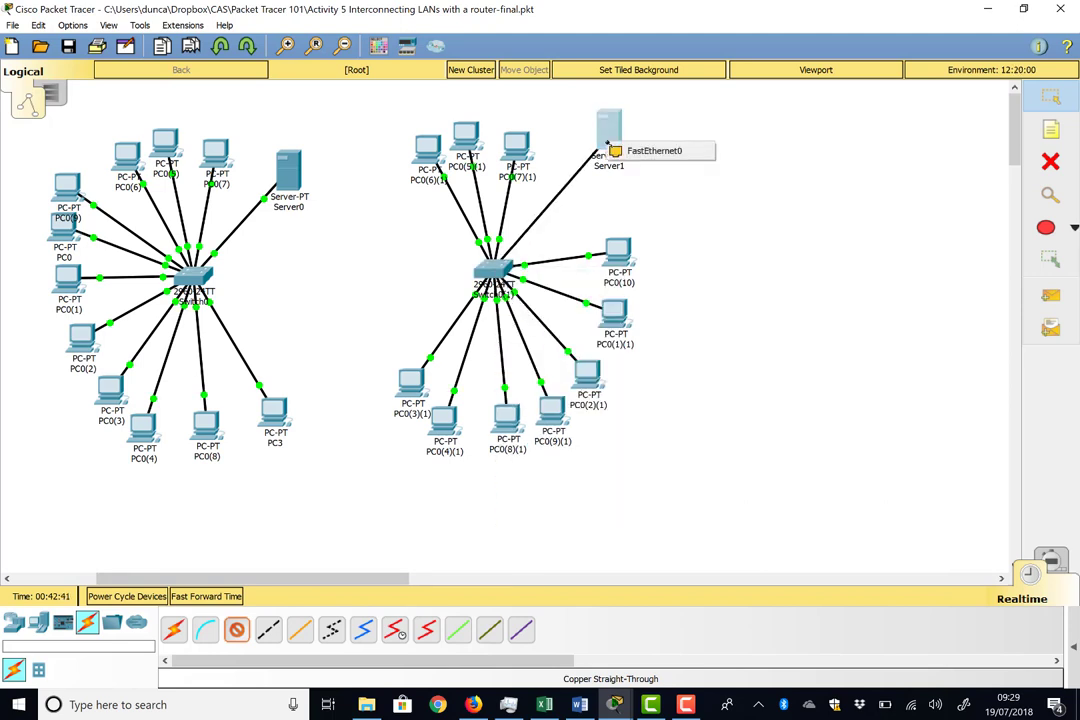
left_click(645, 150)
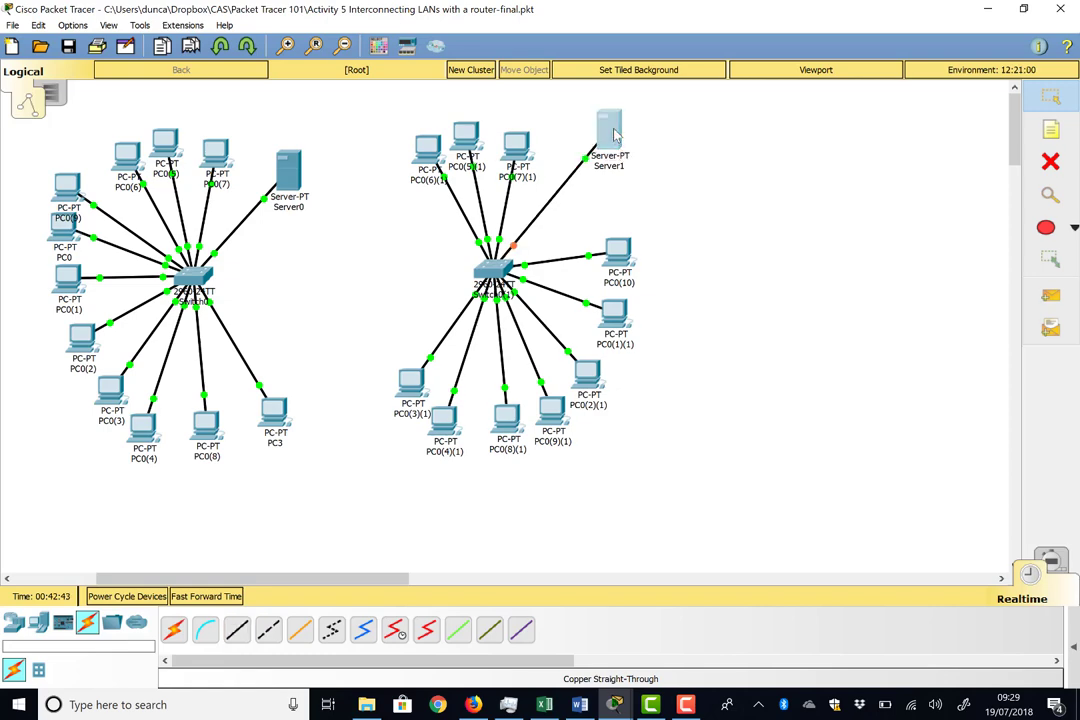
Step: Give Server1's FastEthernet0 interface the static IP address 192.168.8.1 with subnet mask 255.255.255.0
left_click(615, 137)
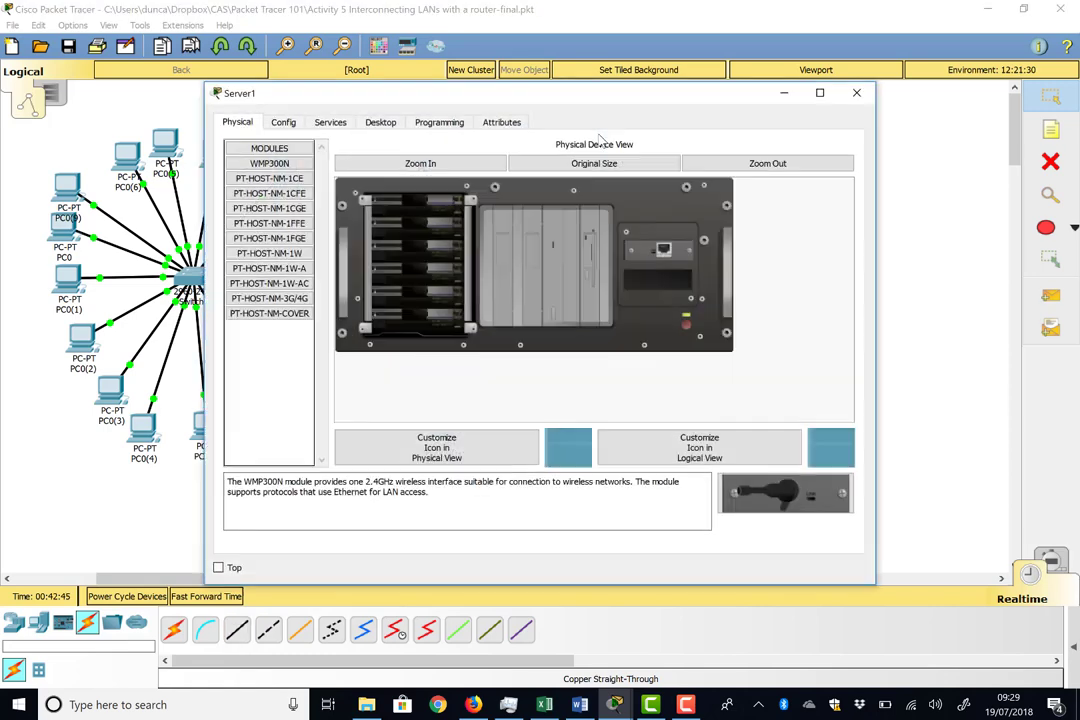
left_click(284, 122)
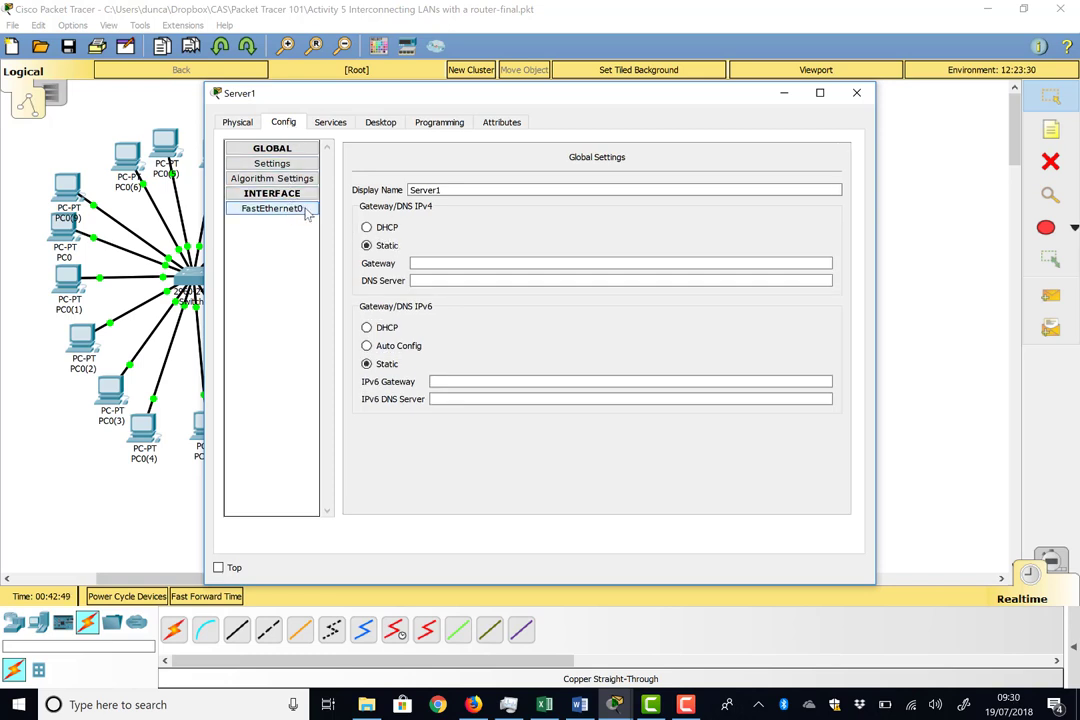
left_click(300, 209)
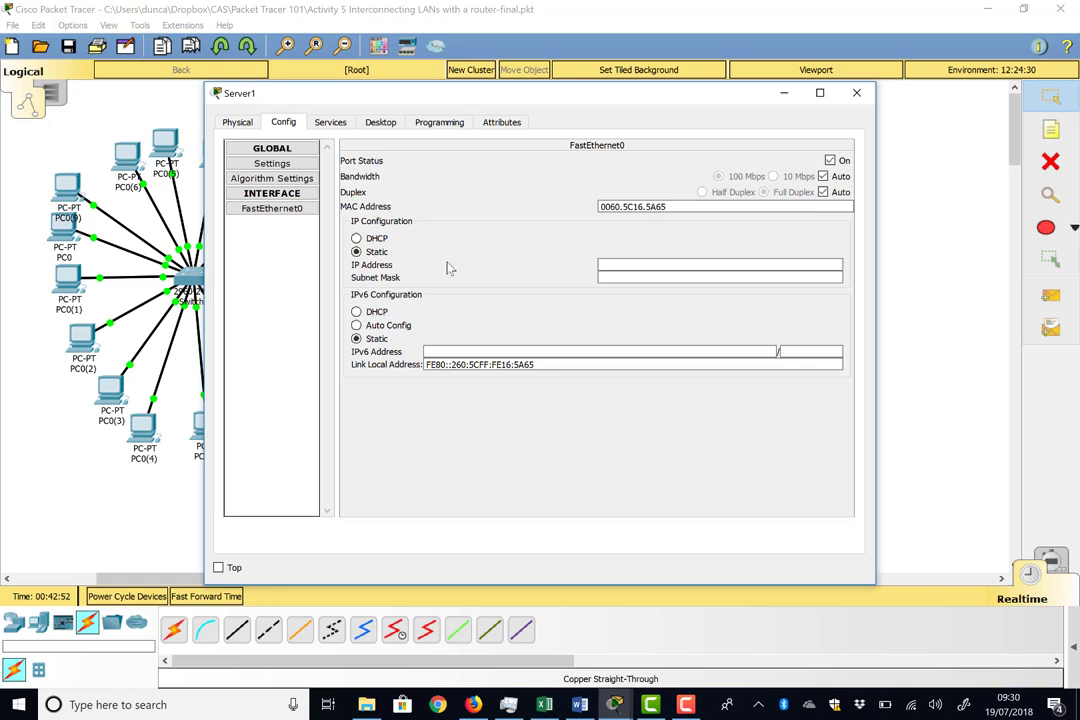
left_click(631, 264)
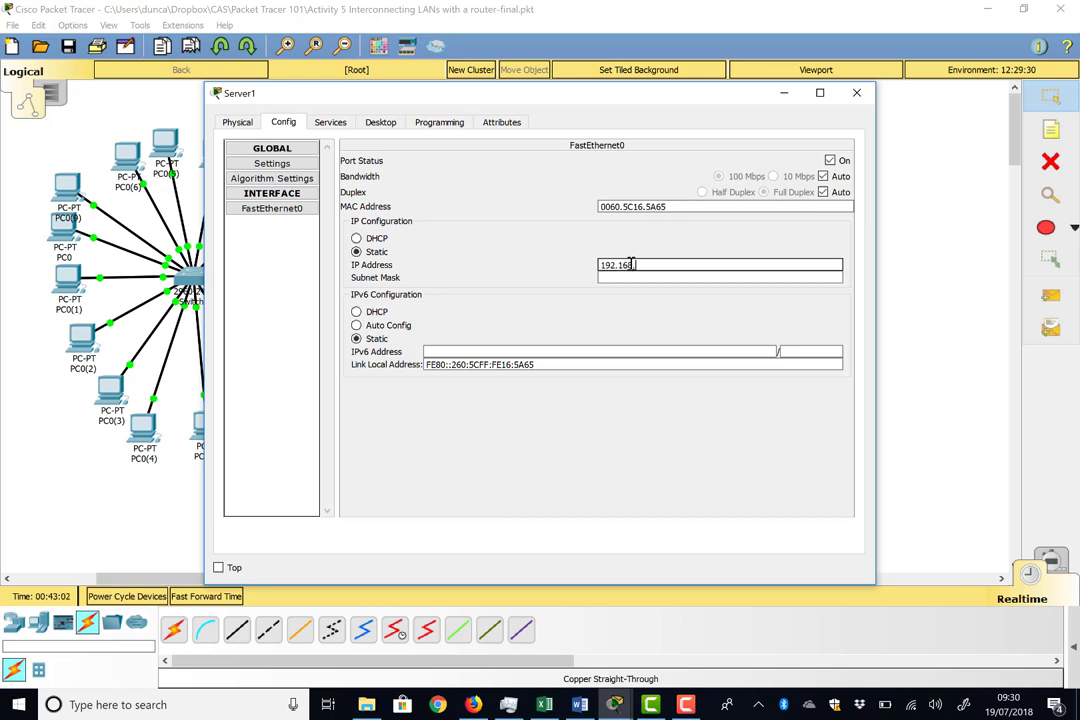
type("192.168.8.1")
key("Tab")
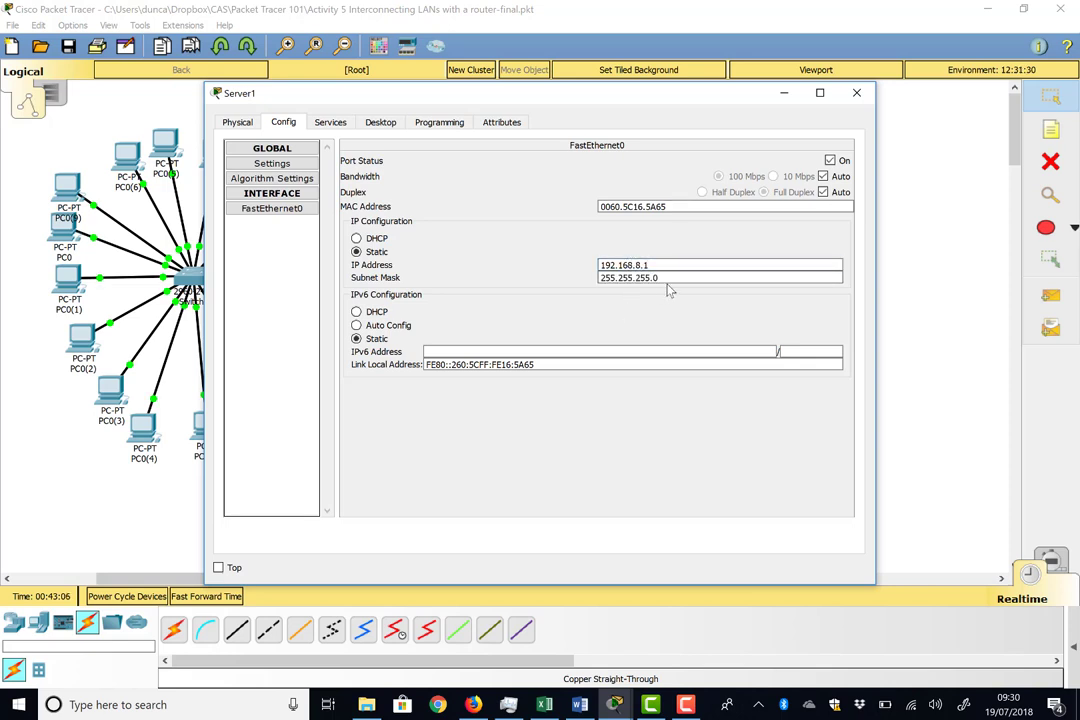
left_click(857, 94)
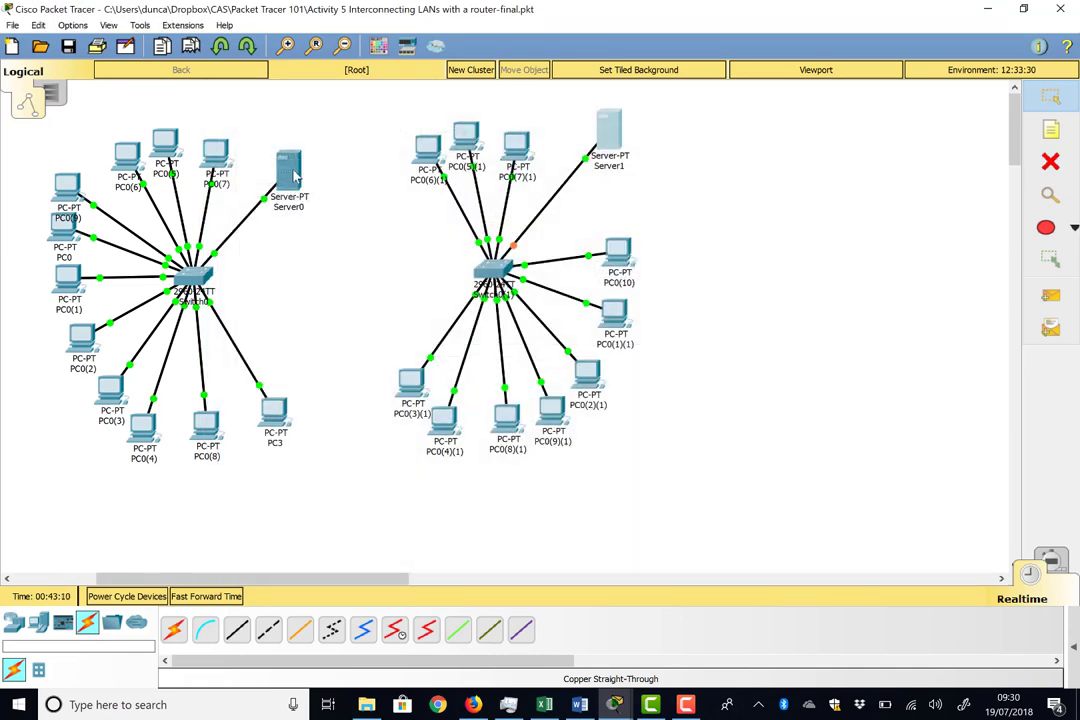
Step: Examine the IP addressing of Server0, Server1 and several PCs in both LANs
mouse_move(292, 176)
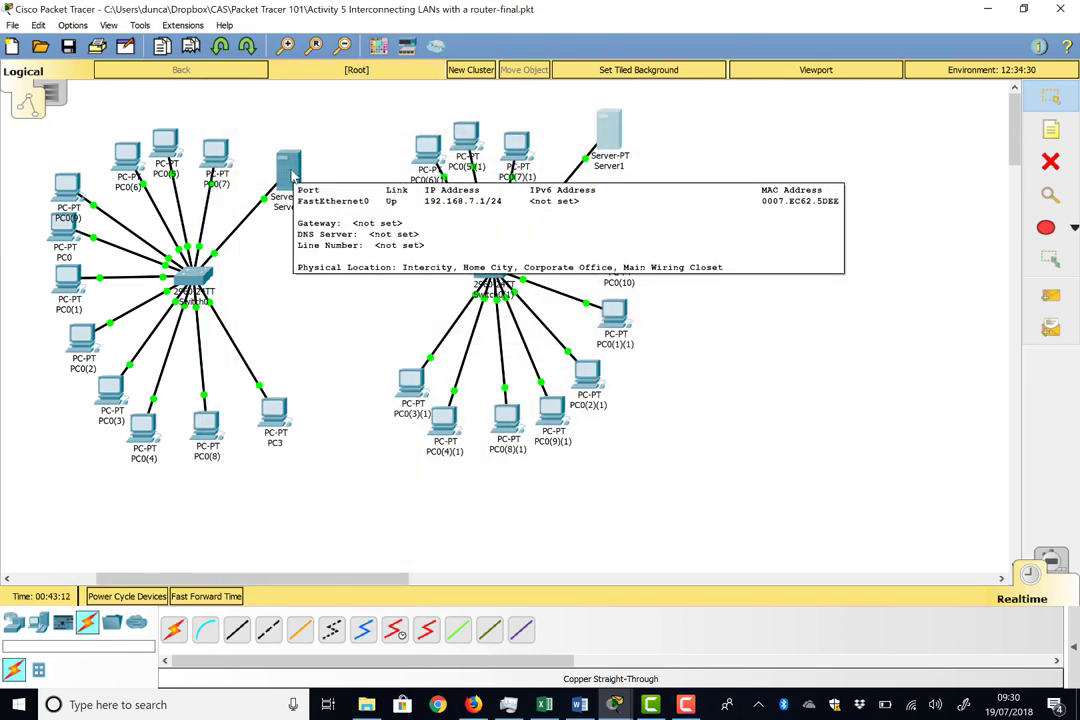
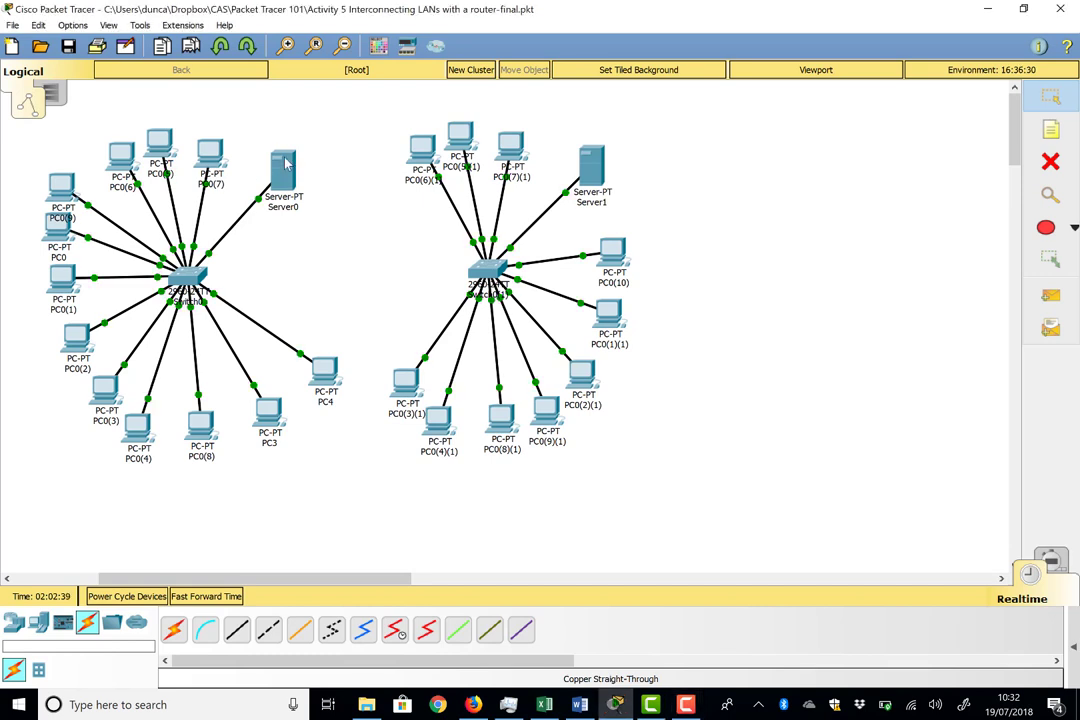
mouse_move(285, 160)
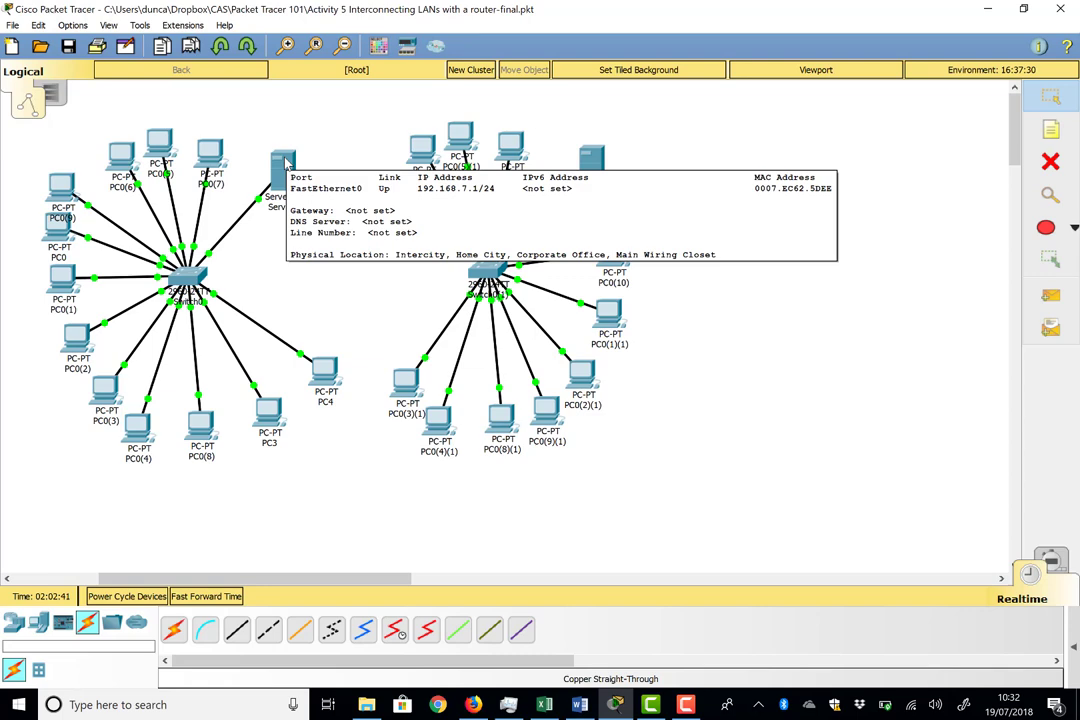
mouse_move(207, 158)
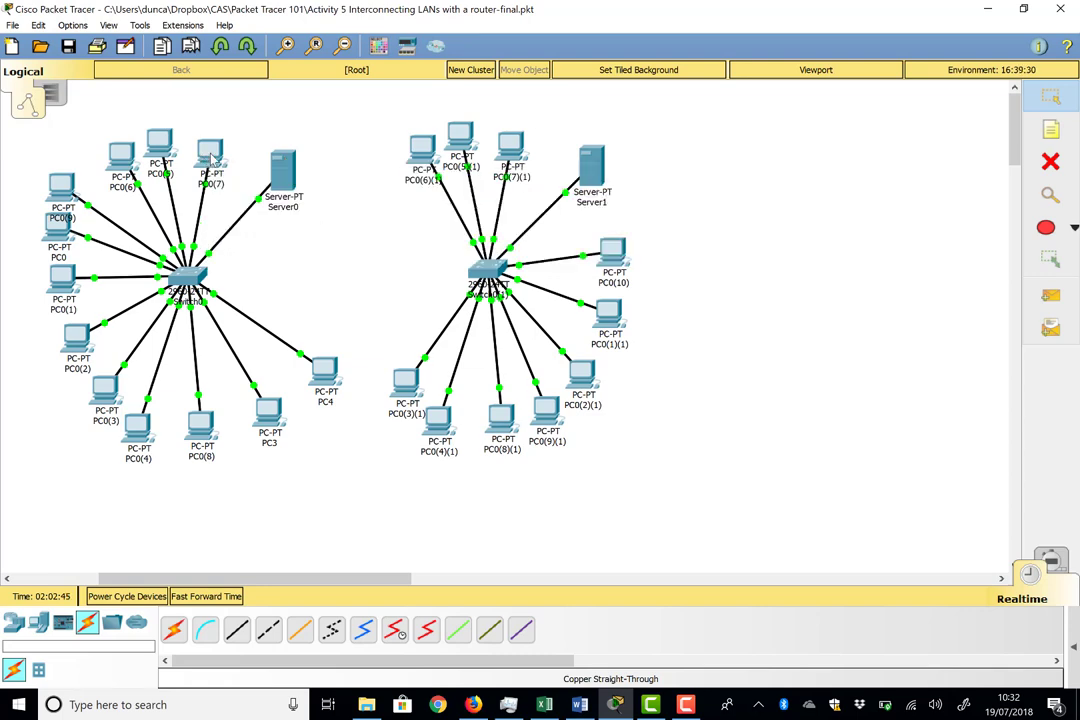
left_click(211, 155)
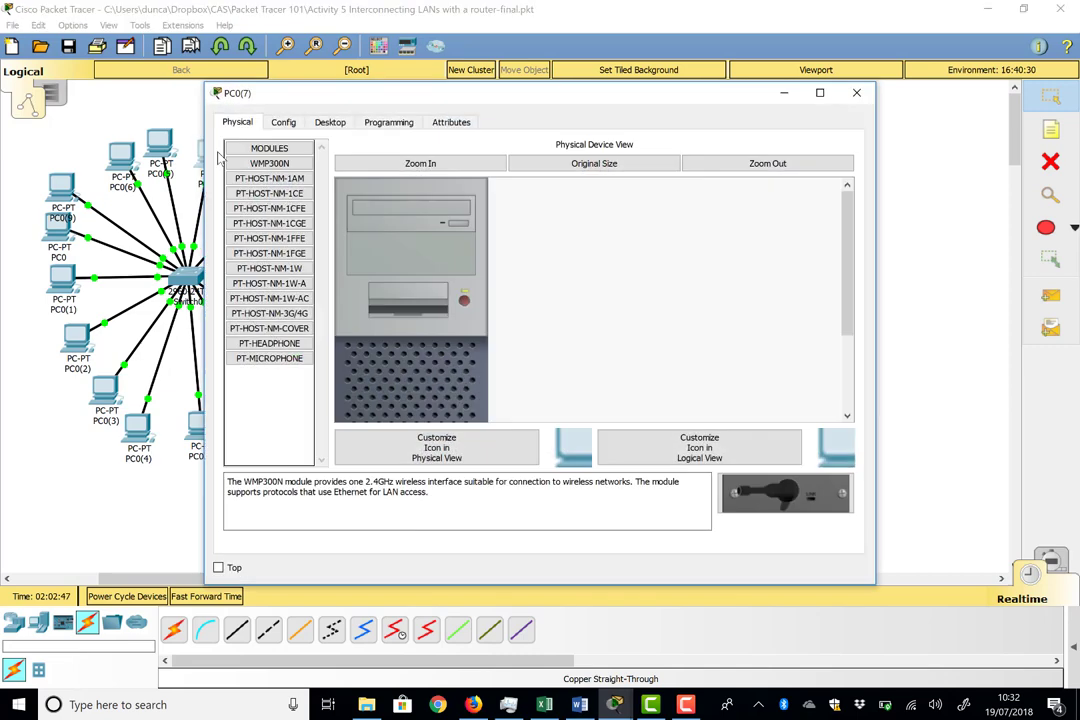
left_click(183, 128)
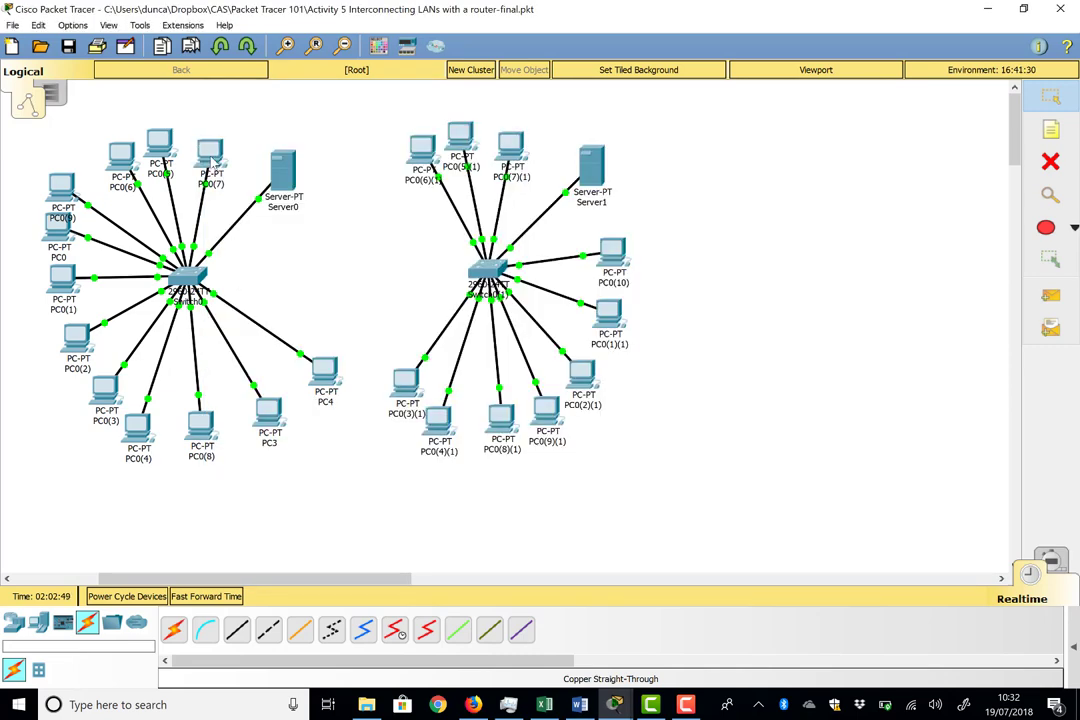
mouse_move(213, 163)
mouse_move(170, 150)
mouse_move(595, 172)
mouse_move(517, 149)
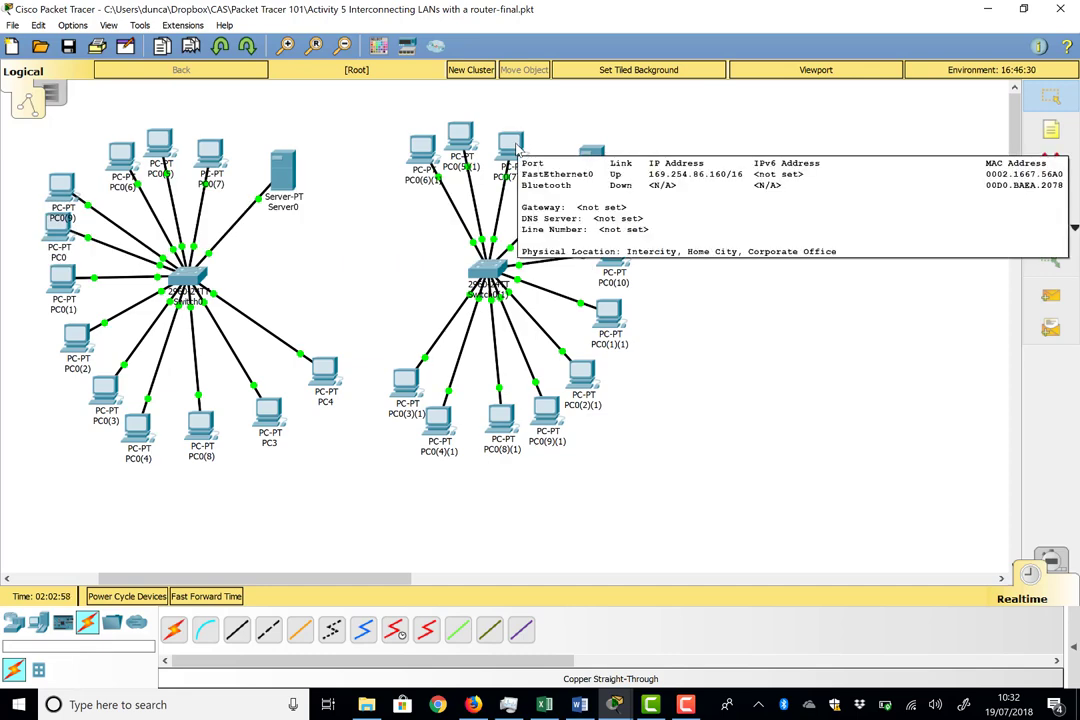
Step: Turn on the DHCP service on Server1 for the serverPool address pool
left_click(590, 155)
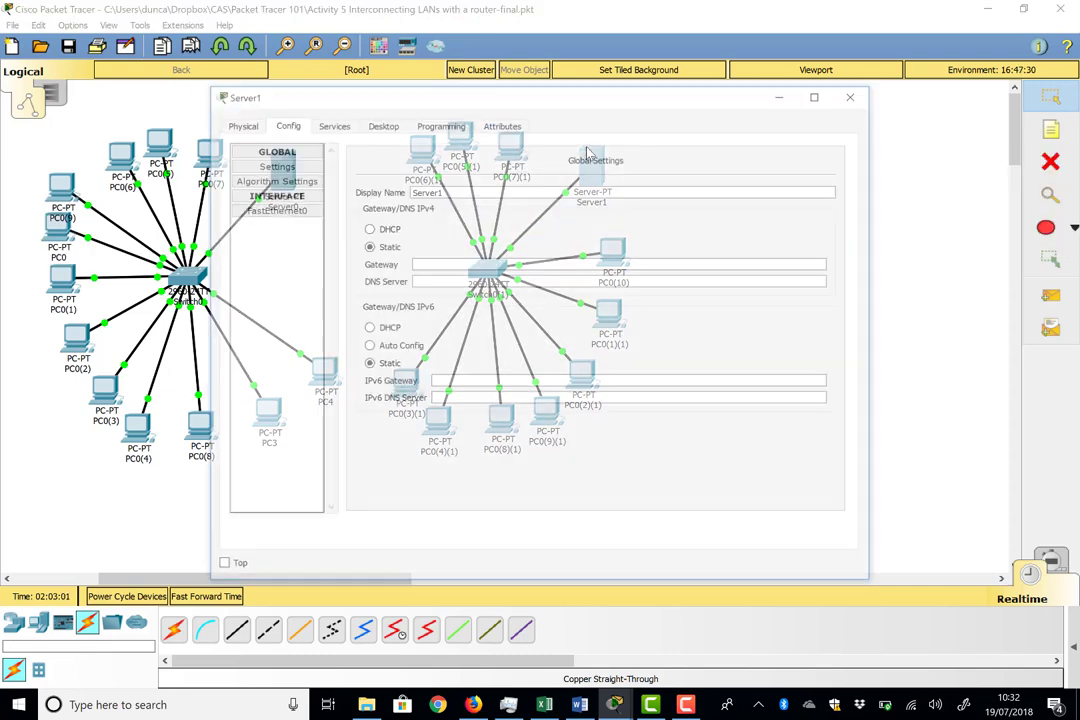
left_click(330, 122)
left_click(285, 179)
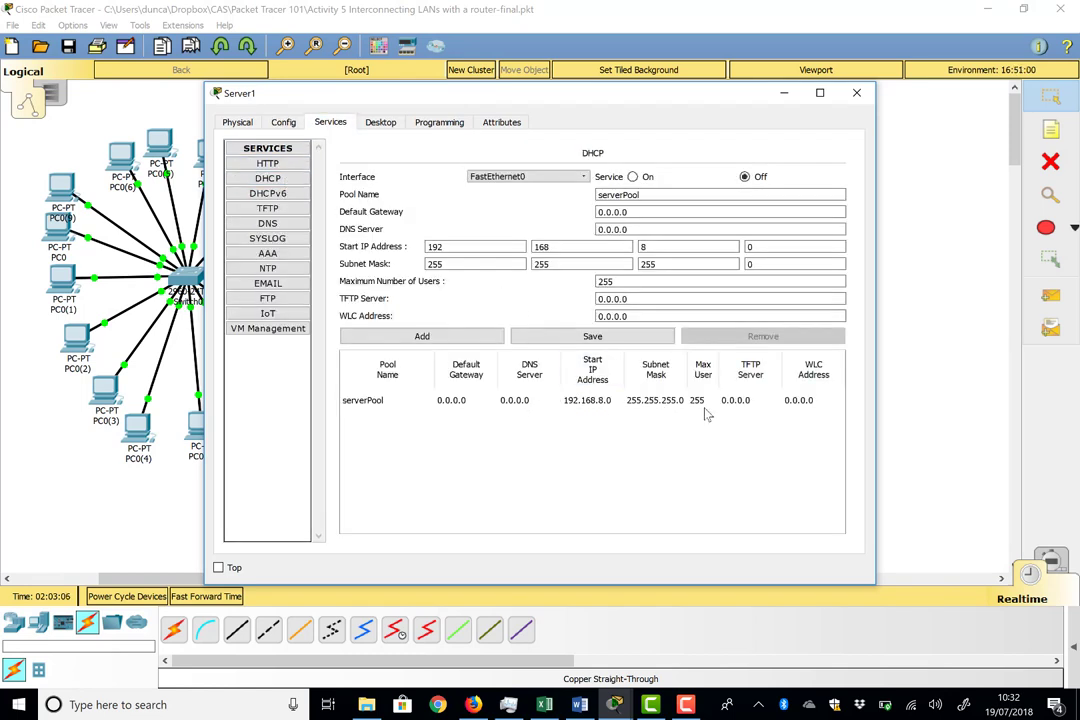
left_click(632, 177)
left_click(856, 92)
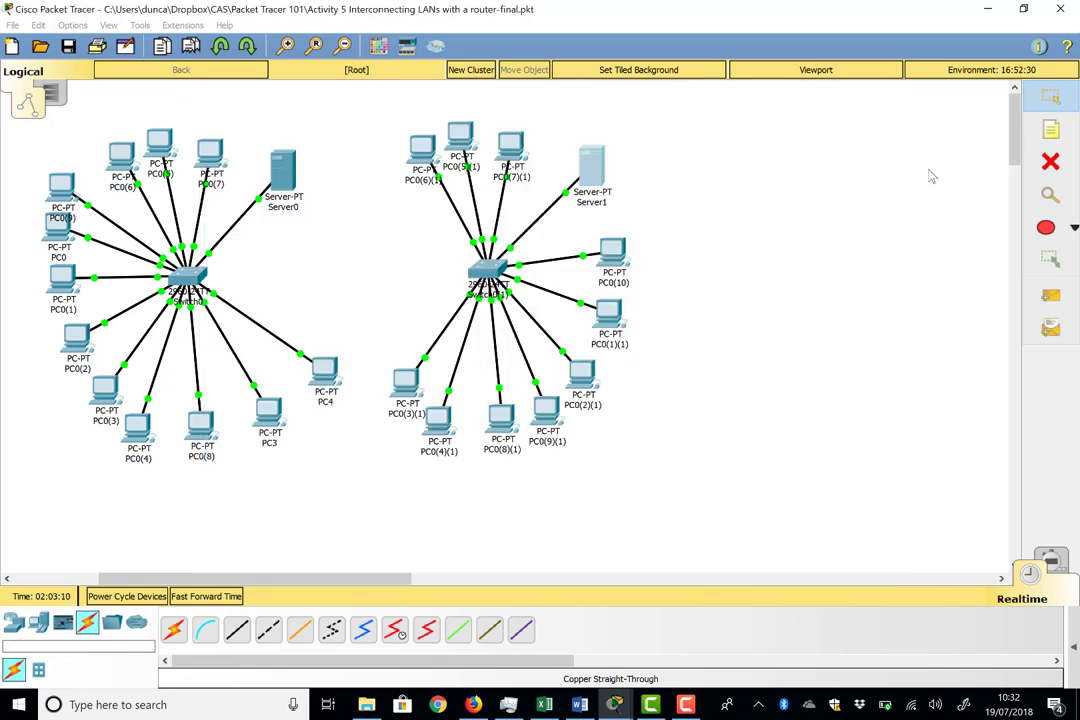
Step: Fast-forward the simulation time and check the IP addresses of PC0(7)(1) and PC0(2)(1) in the second LAN
left_click(228, 595)
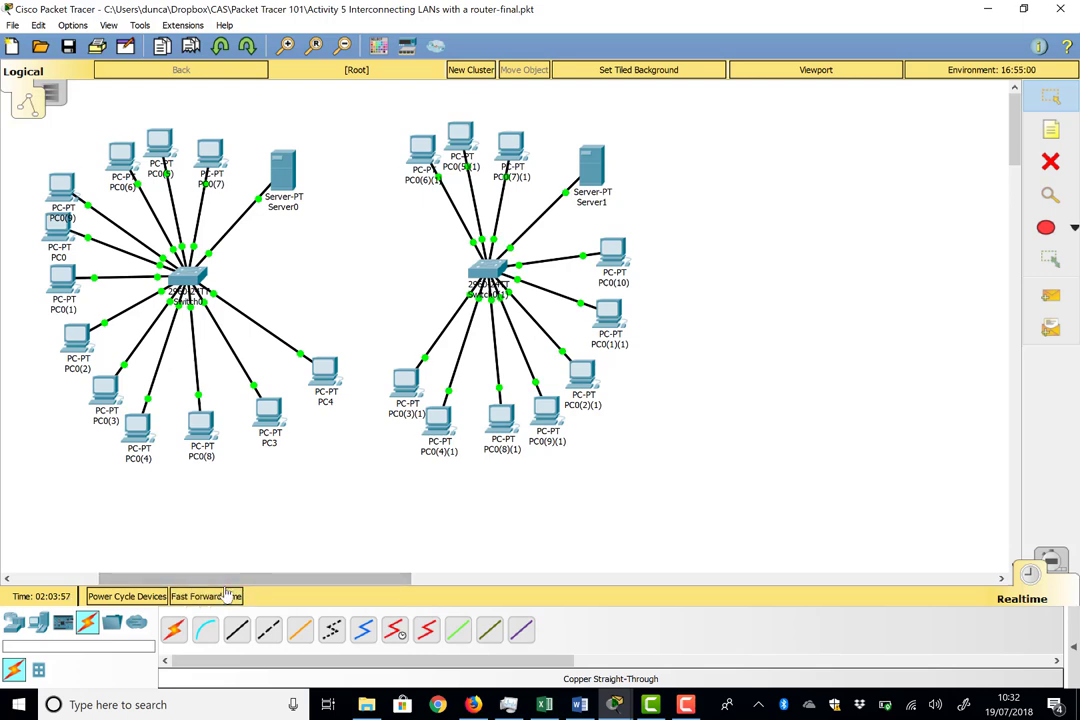
mouse_move(516, 157)
mouse_move(584, 395)
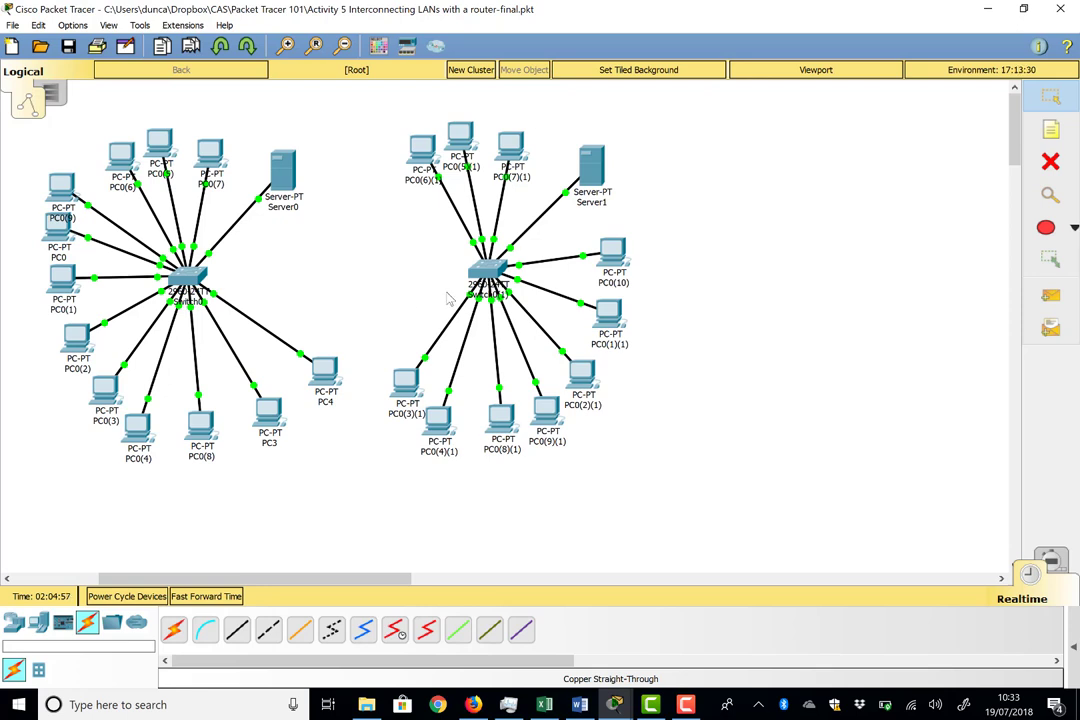
Step: Place a 1941 router between the two switches and inspect its physical ports and interface status
left_click(13, 621)
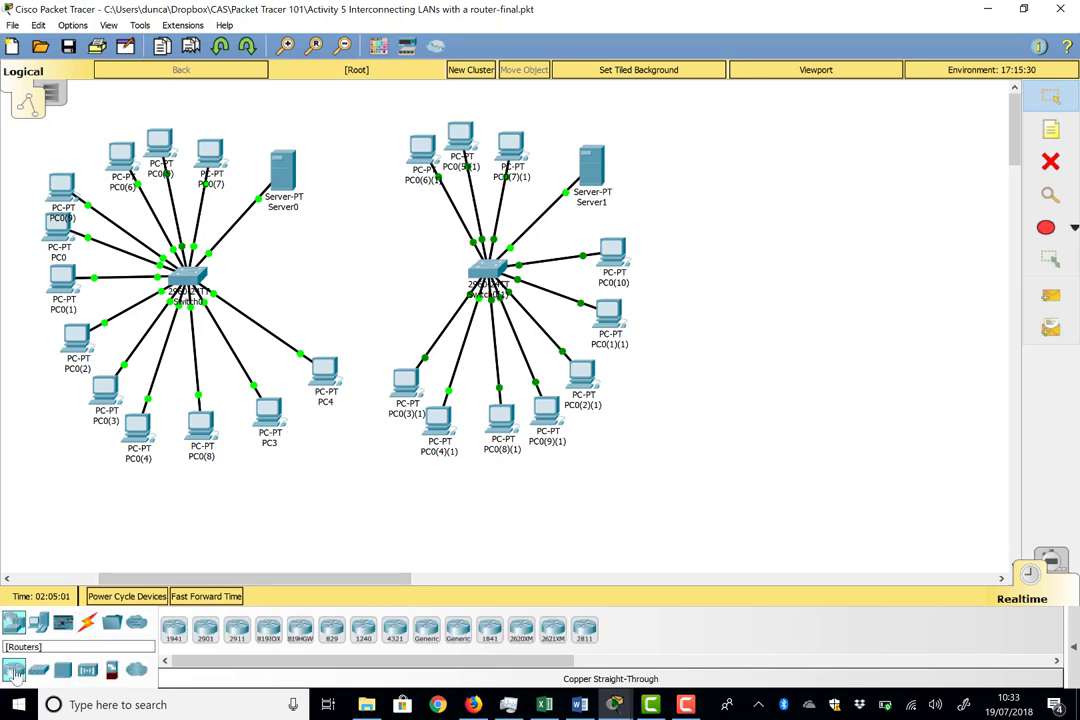
left_click_drag(173, 628, 355, 259)
left_click(353, 257)
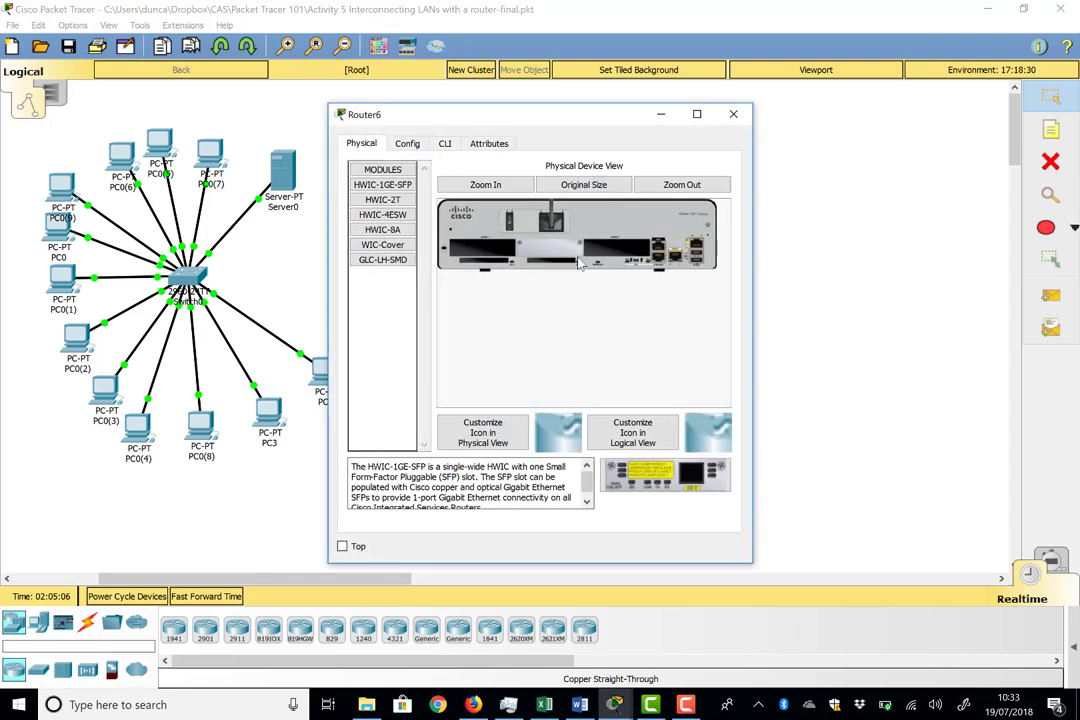
left_click(485, 184)
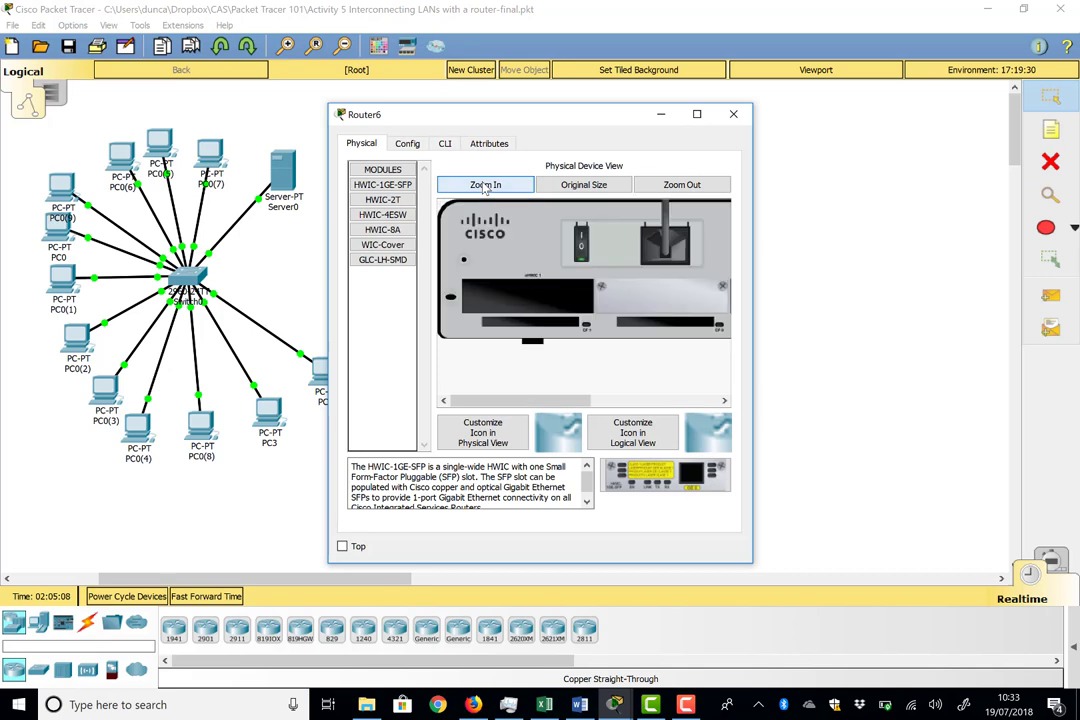
left_click(603, 401)
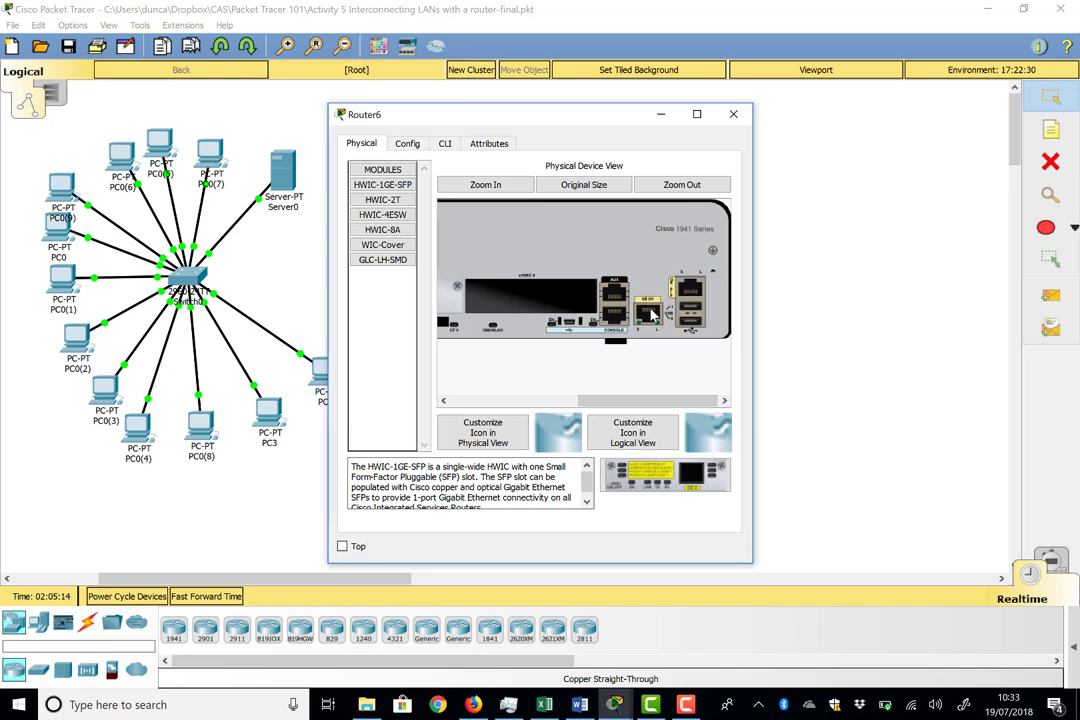
left_click(733, 114)
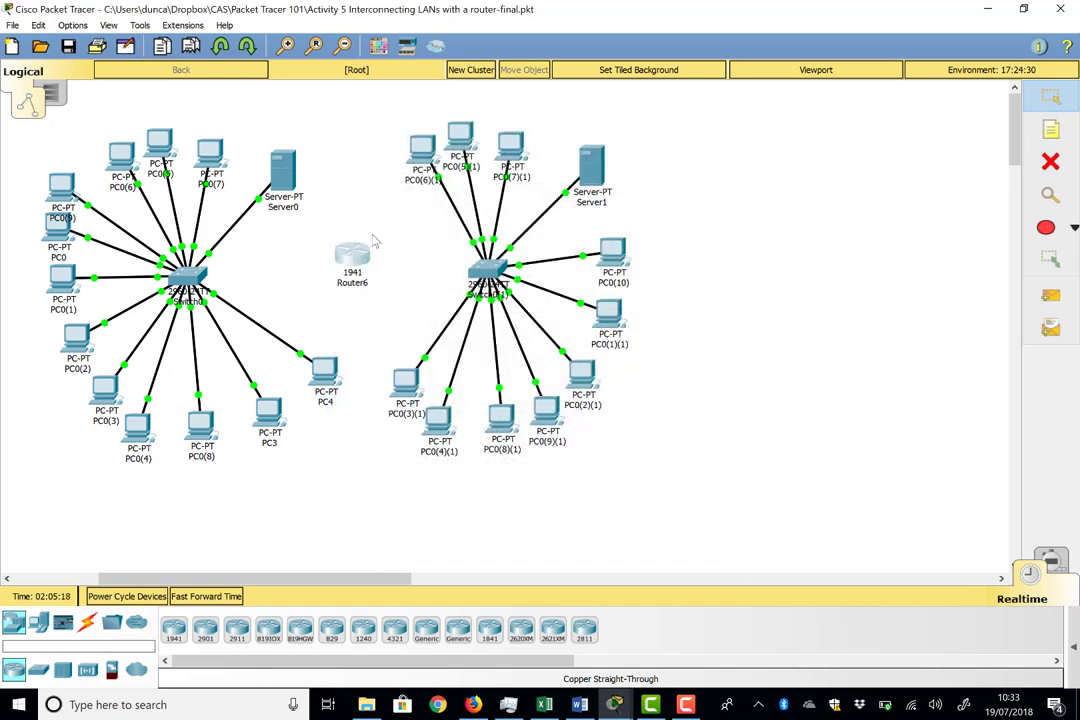
mouse_move(352, 257)
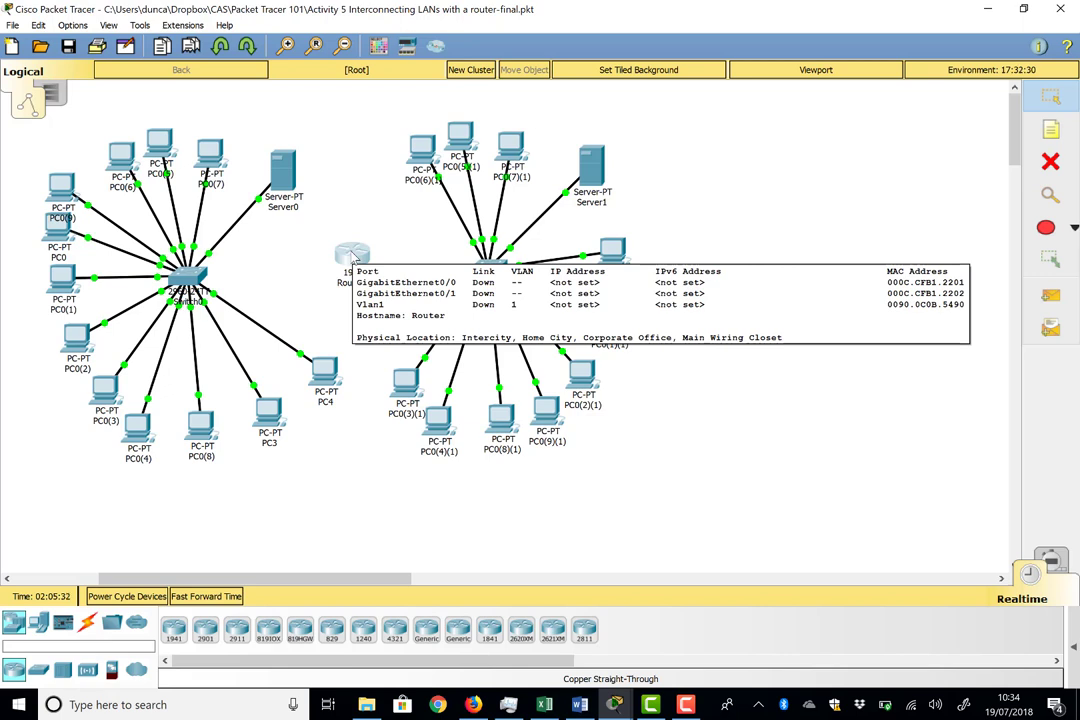
Step: Connect the 1941 router's GigabitEthernet0/0 to Switch0's GigabitEthernet0/1 with a copper straight-through cable
left_click(88, 624)
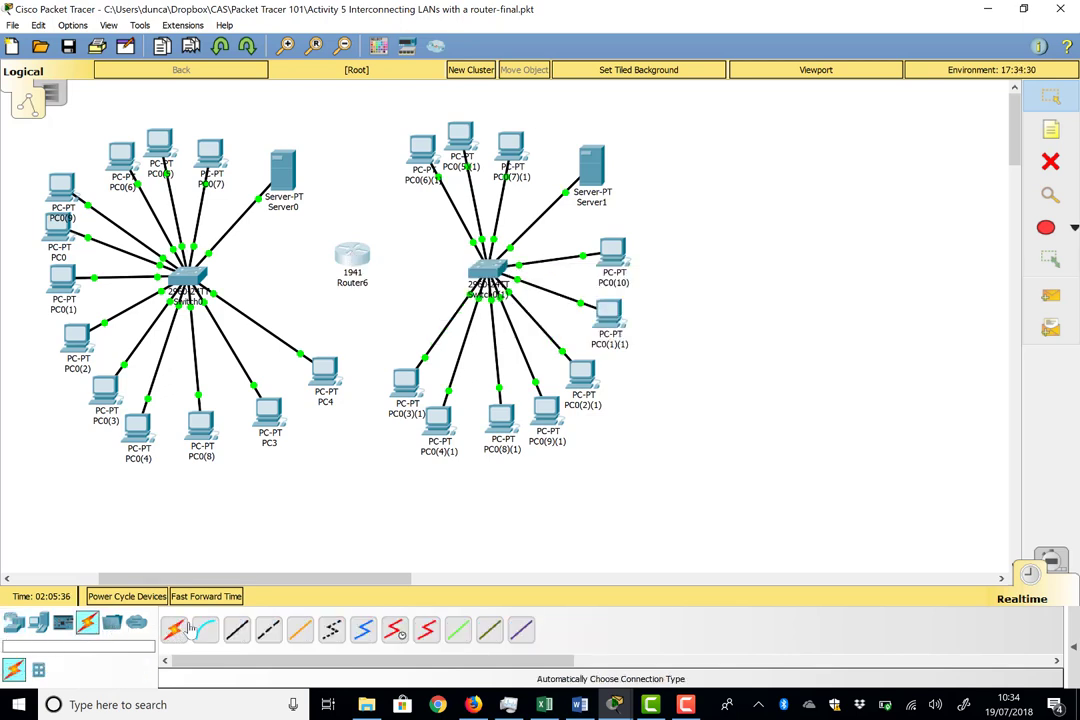
left_click(237, 633)
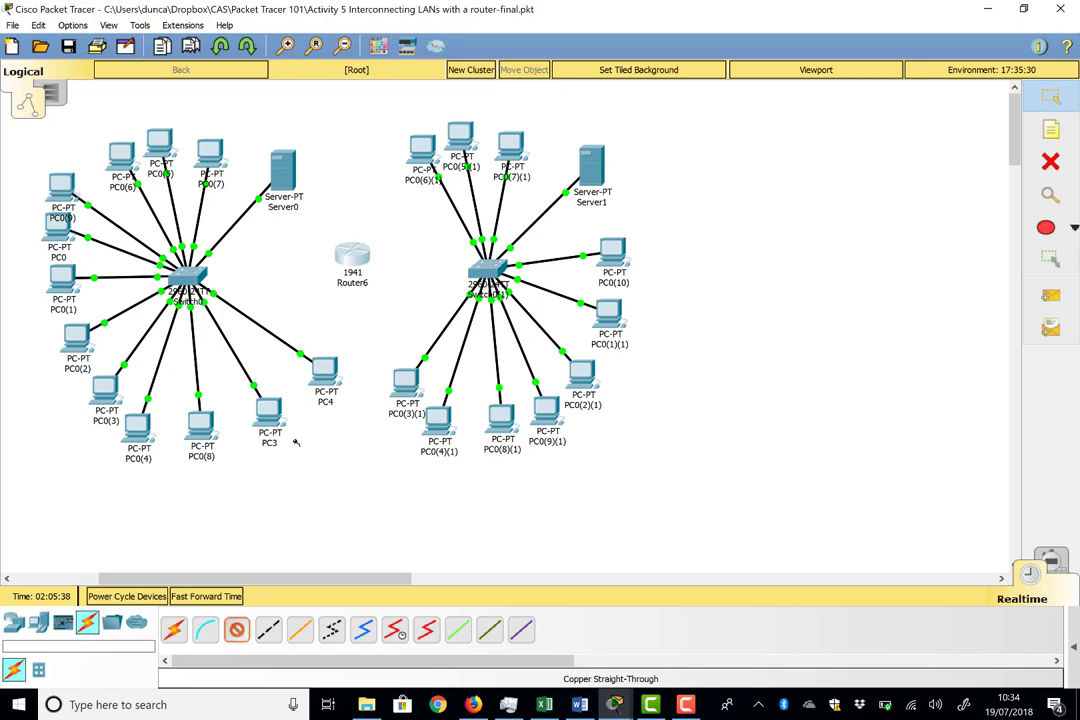
left_click(350, 258)
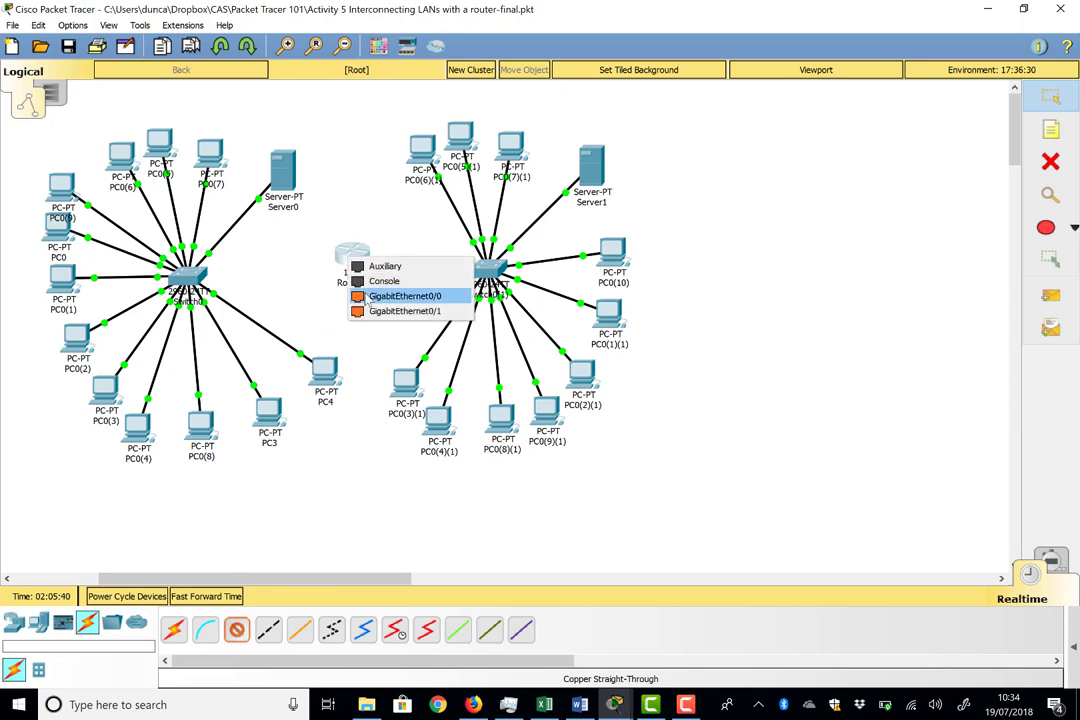
left_click(380, 293)
left_click(190, 273)
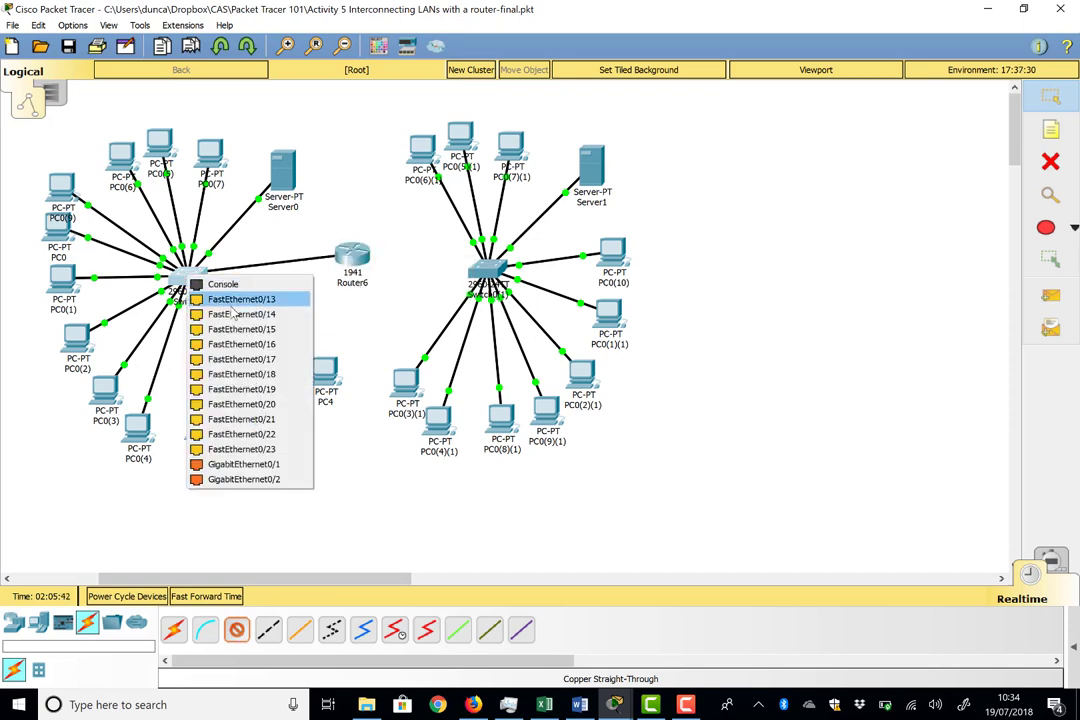
left_click(245, 466)
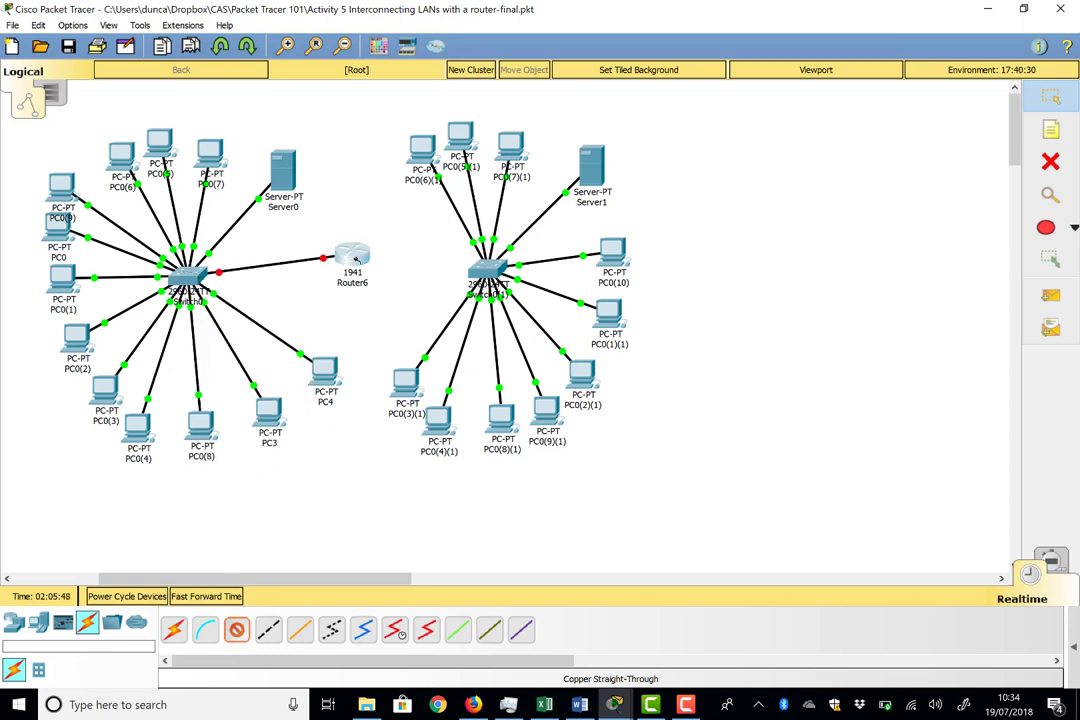
Step: Cable the router's GigabitEthernet0/1 to the second LAN switch's GigabitEthernet0/1 and fast-forward the simulation time
left_click(351, 259)
left_click(390, 295)
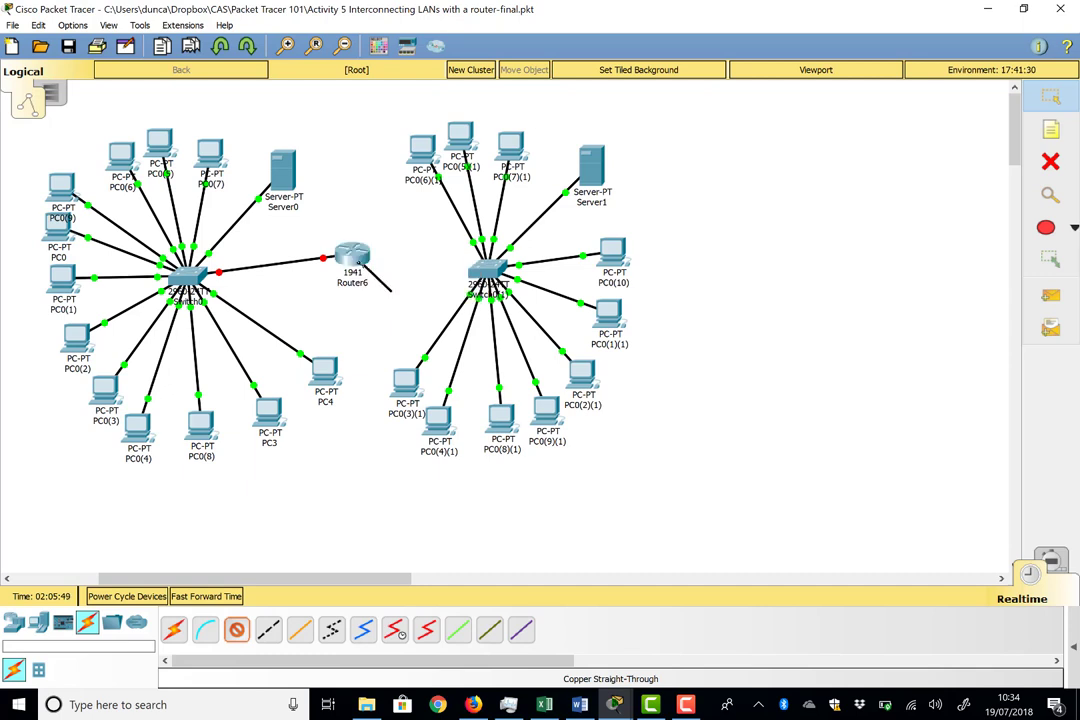
left_click(482, 269)
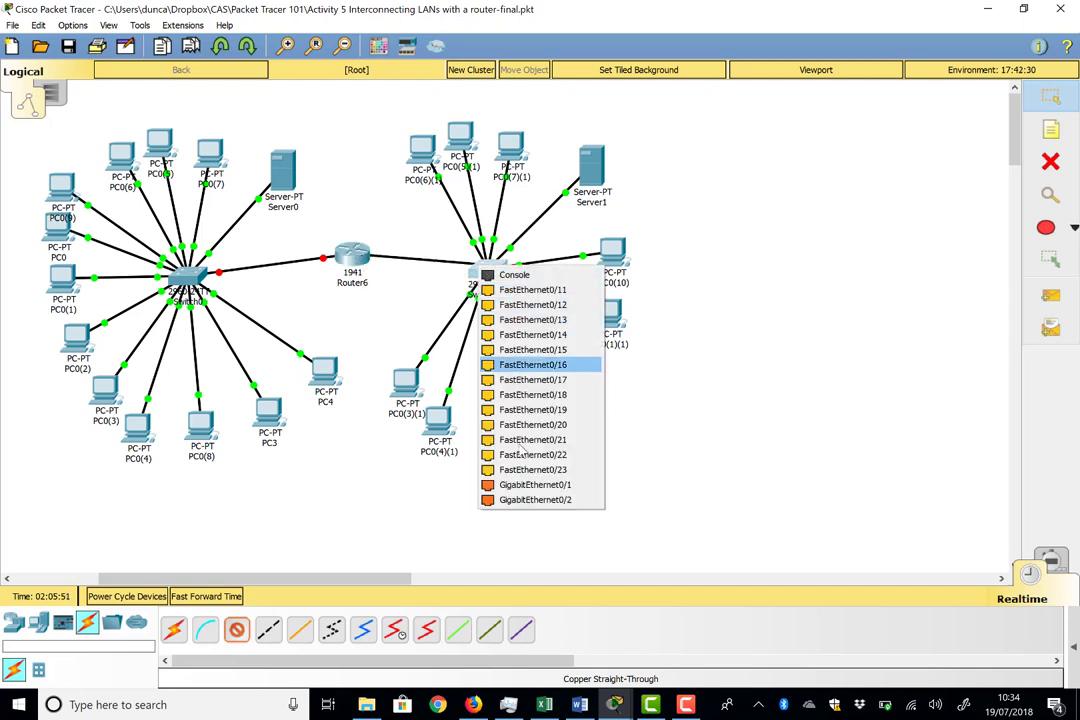
left_click(510, 484)
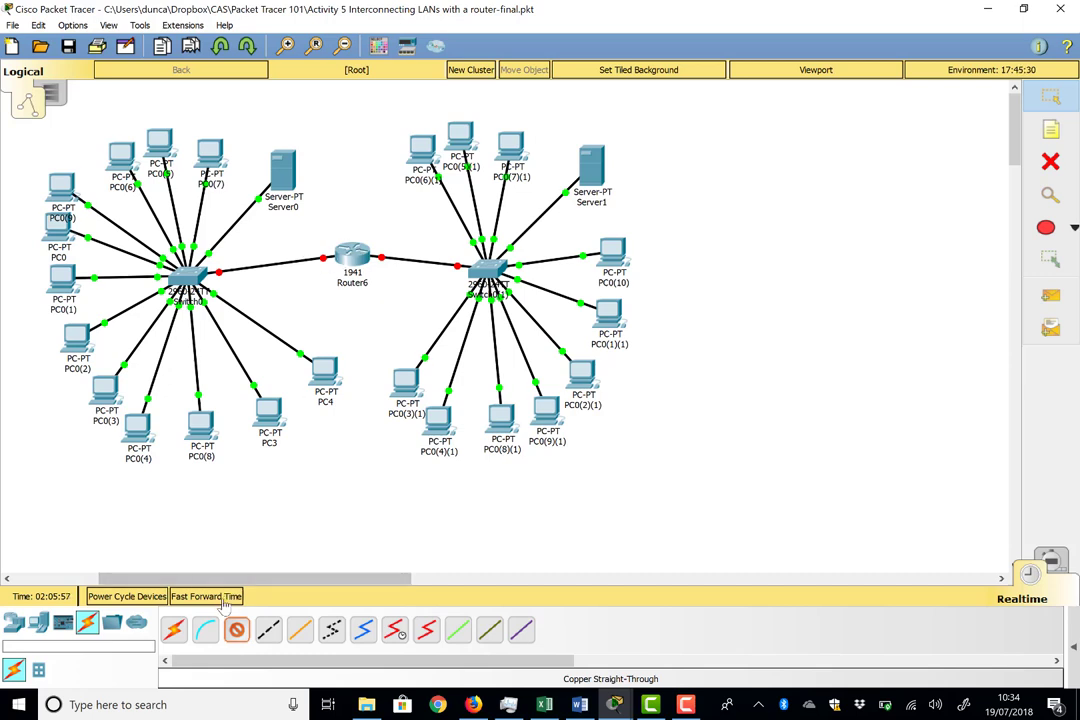
left_click(222, 598)
left_click(224, 598)
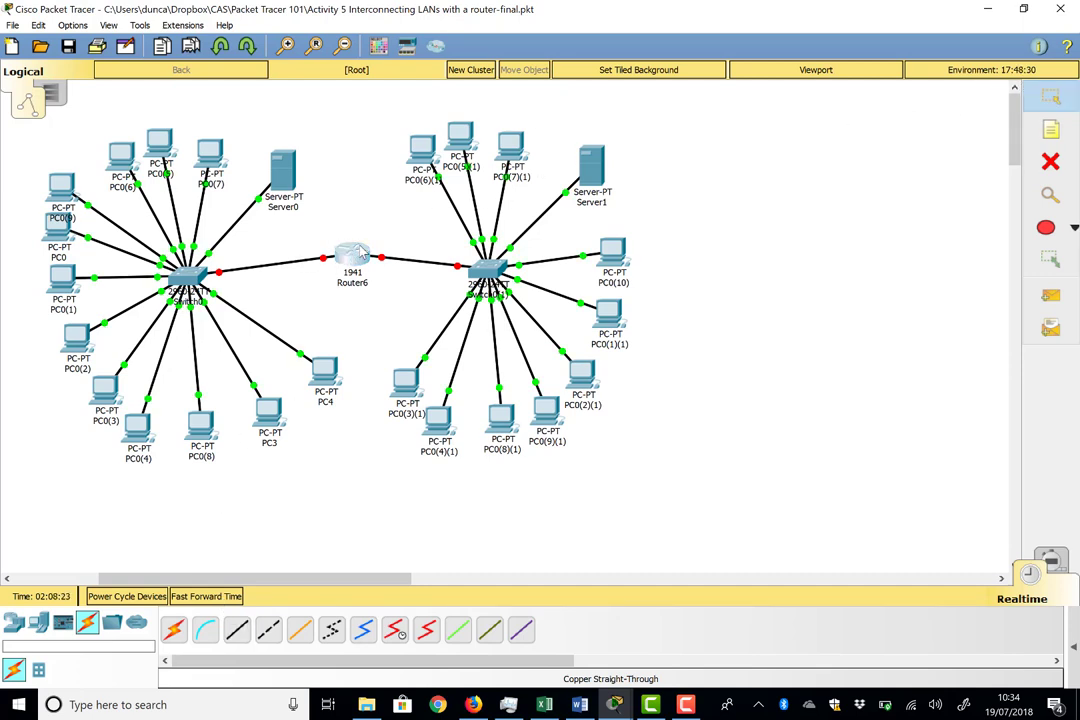
Step: Turn on the router's GigabitEthernet0/0 and GigabitEthernet0/1 ports and fast-forward the simulation time
left_click(350, 256)
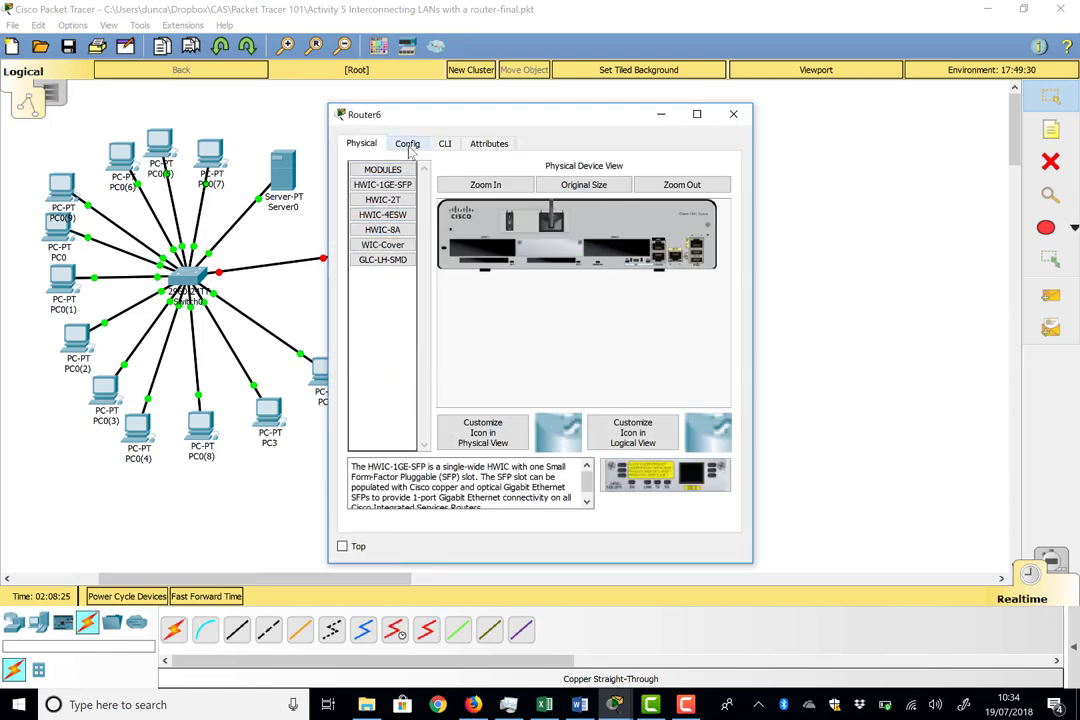
left_click(408, 145)
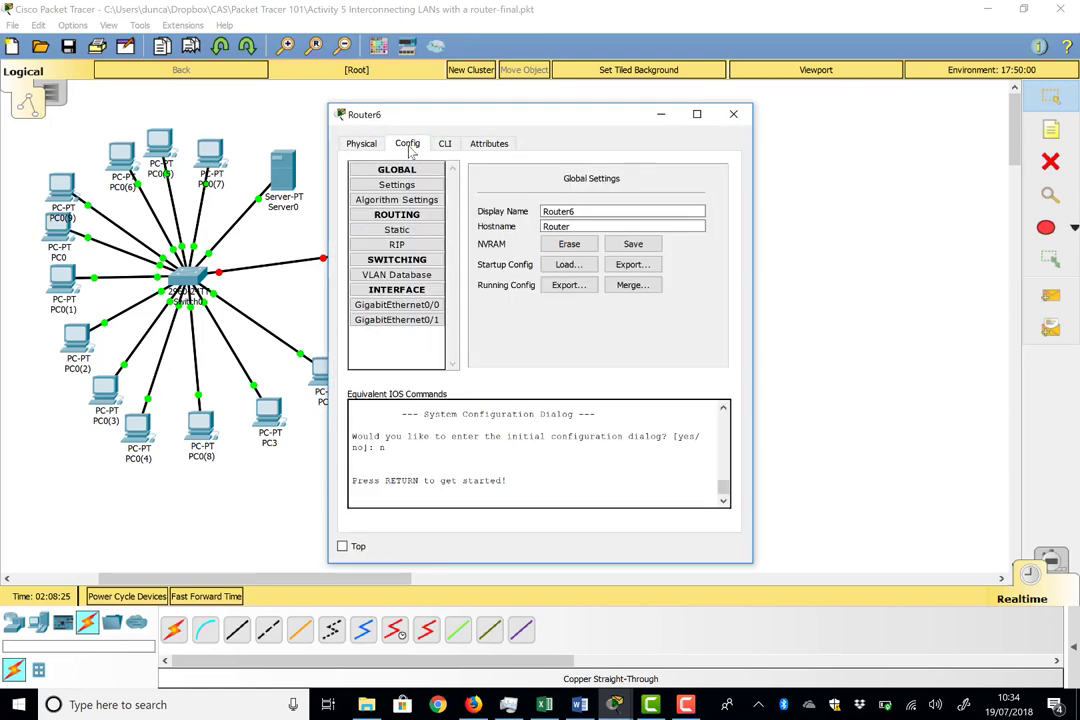
left_click(428, 306)
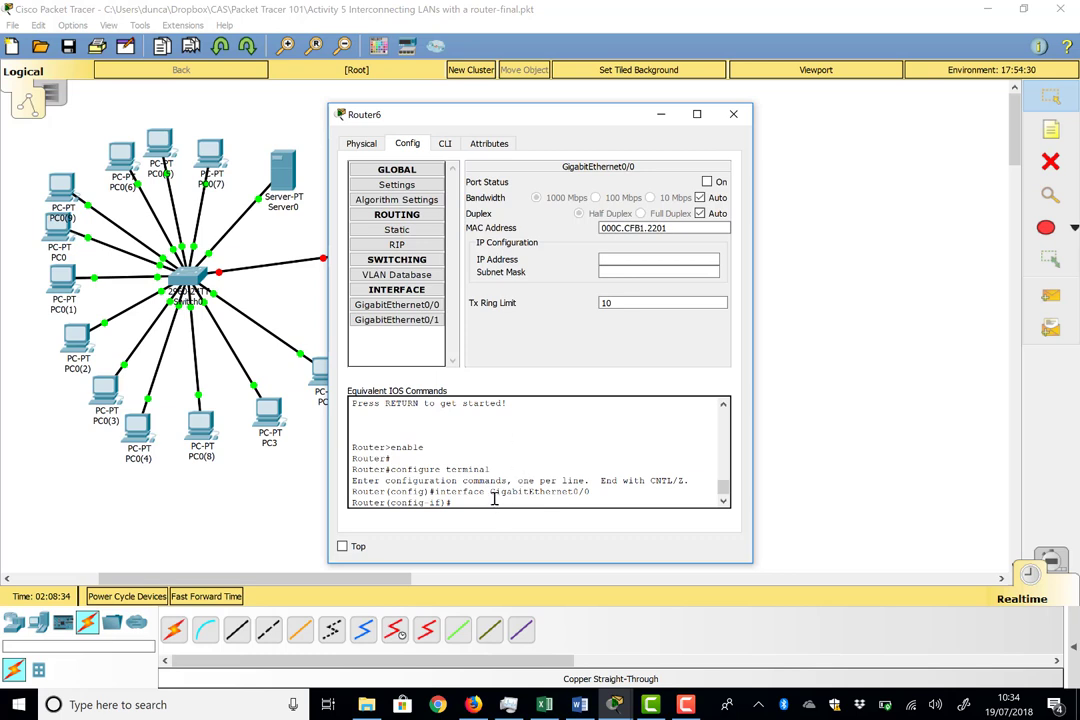
left_click(707, 182)
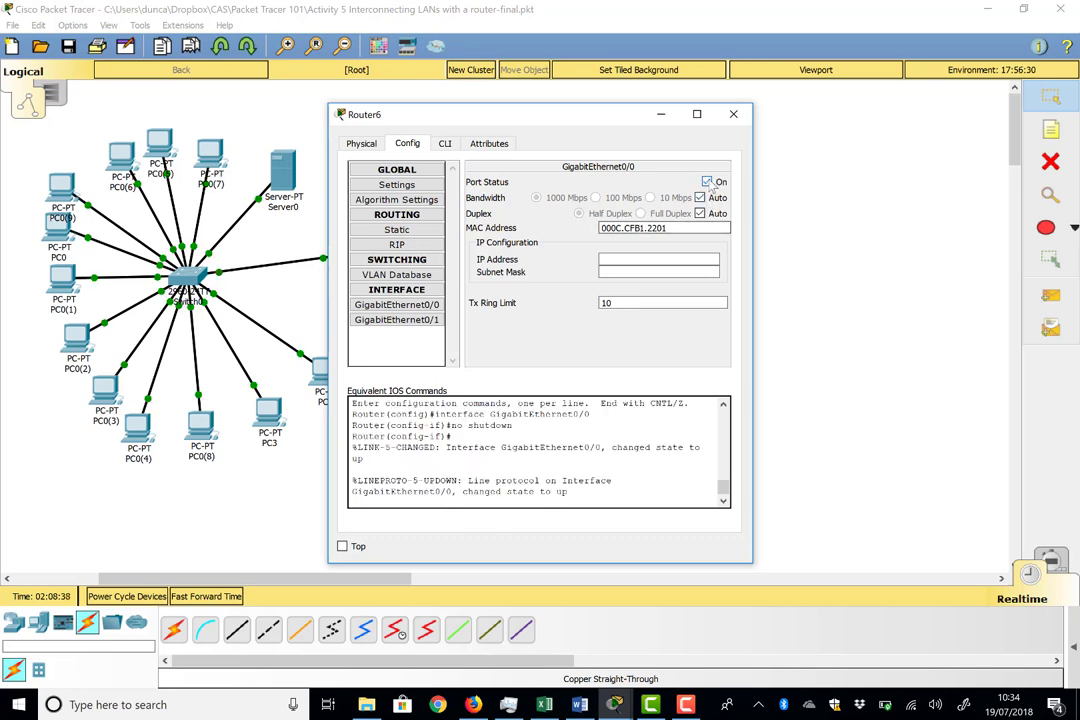
left_click(397, 320)
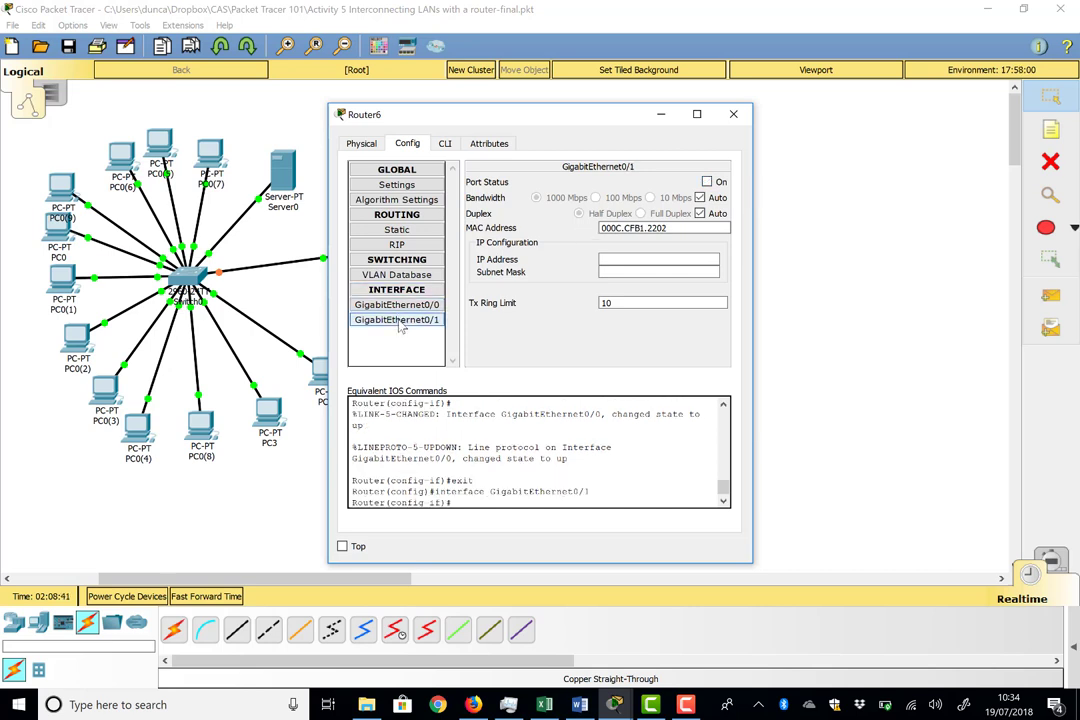
left_click(707, 182)
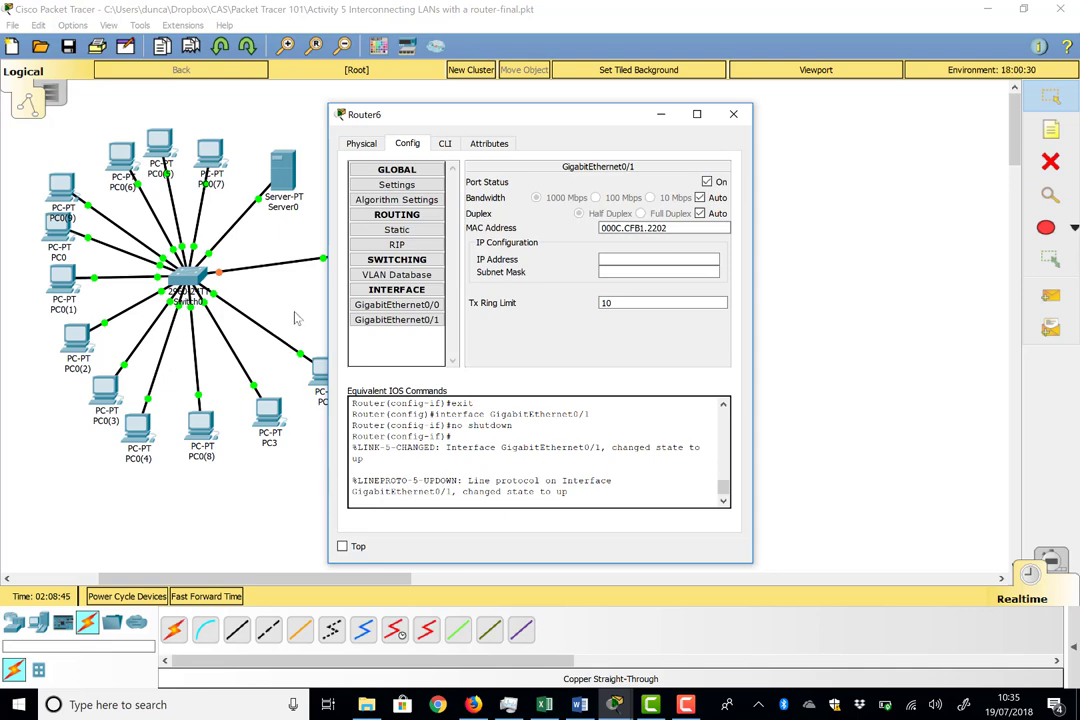
left_click(295, 318)
left_click(205, 597)
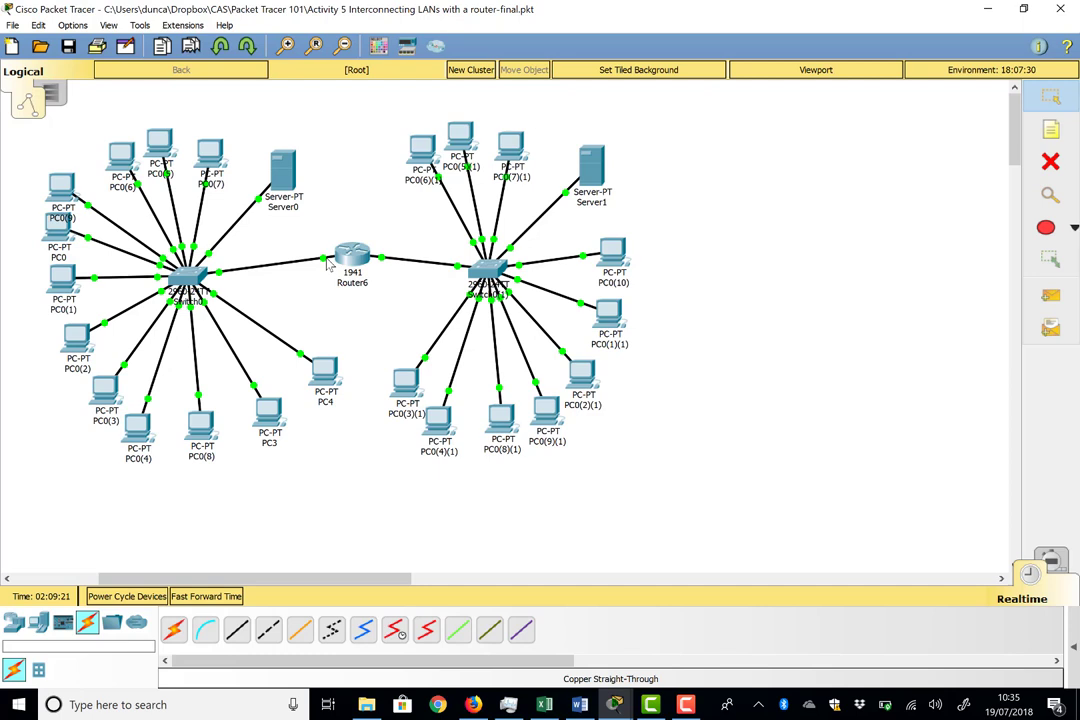
Step: Set the static IP address of Server0's FastEthernet0 interface to 192.168.7.2
mouse_move(326, 263)
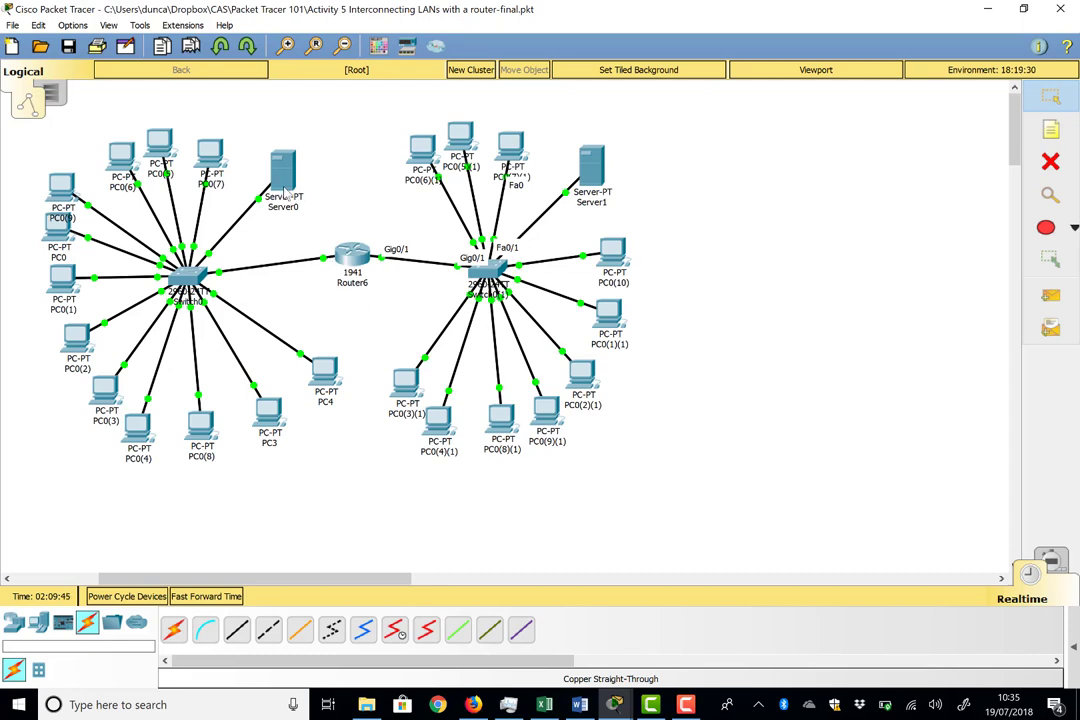
mouse_move(283, 186)
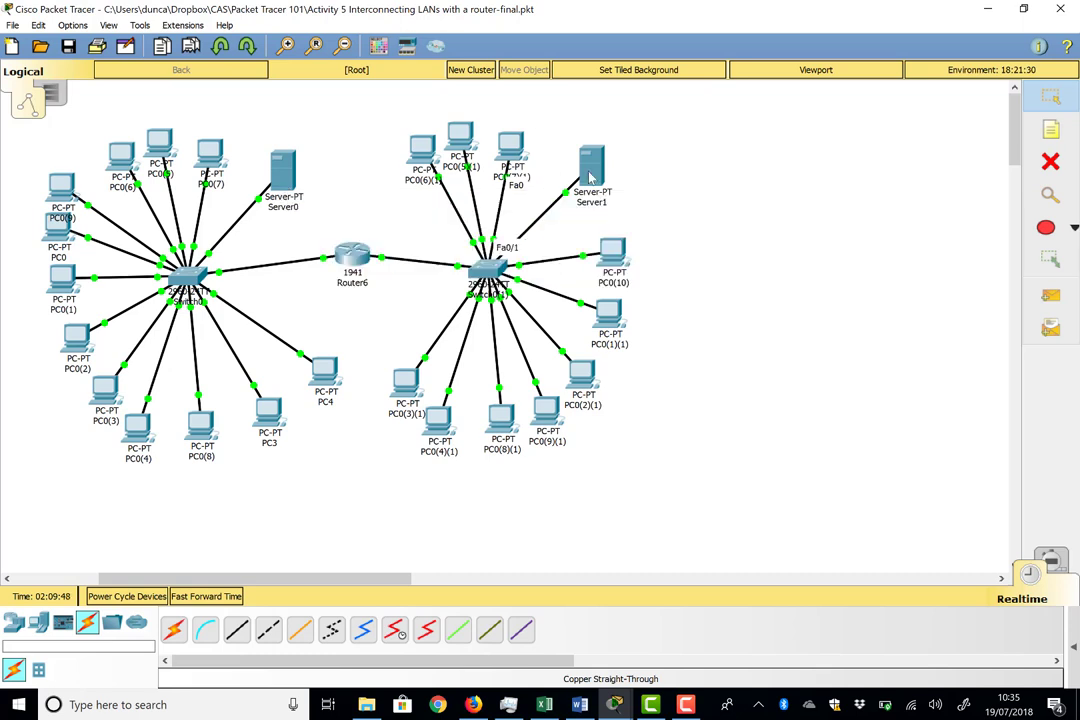
mouse_move(590, 178)
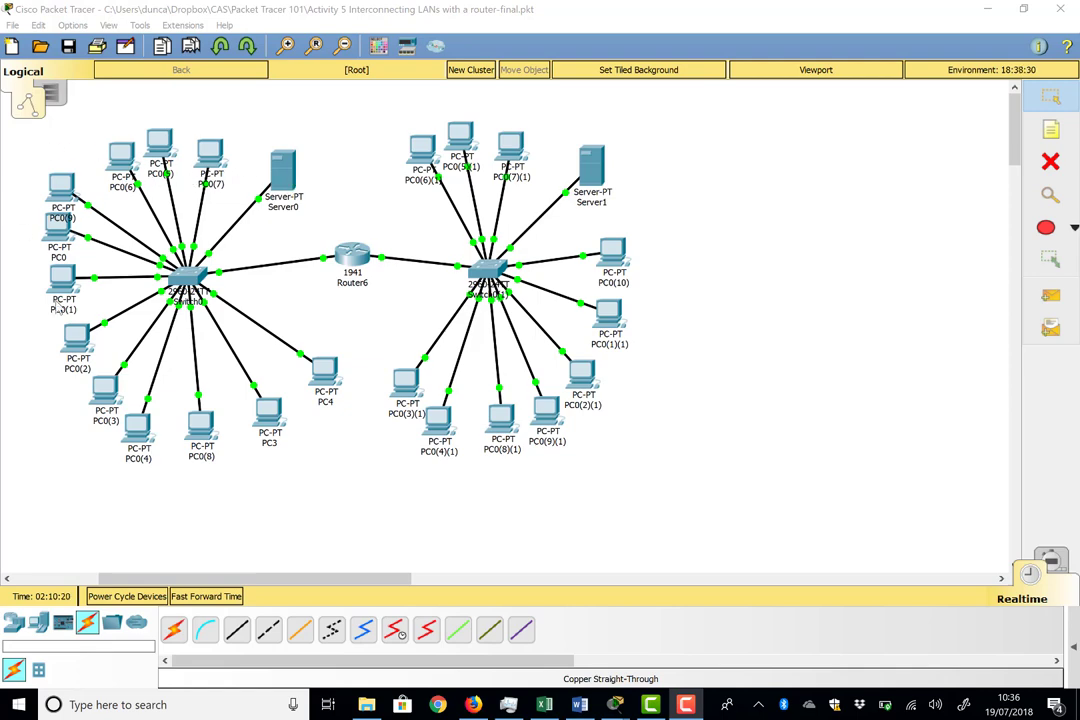
left_click(283, 175)
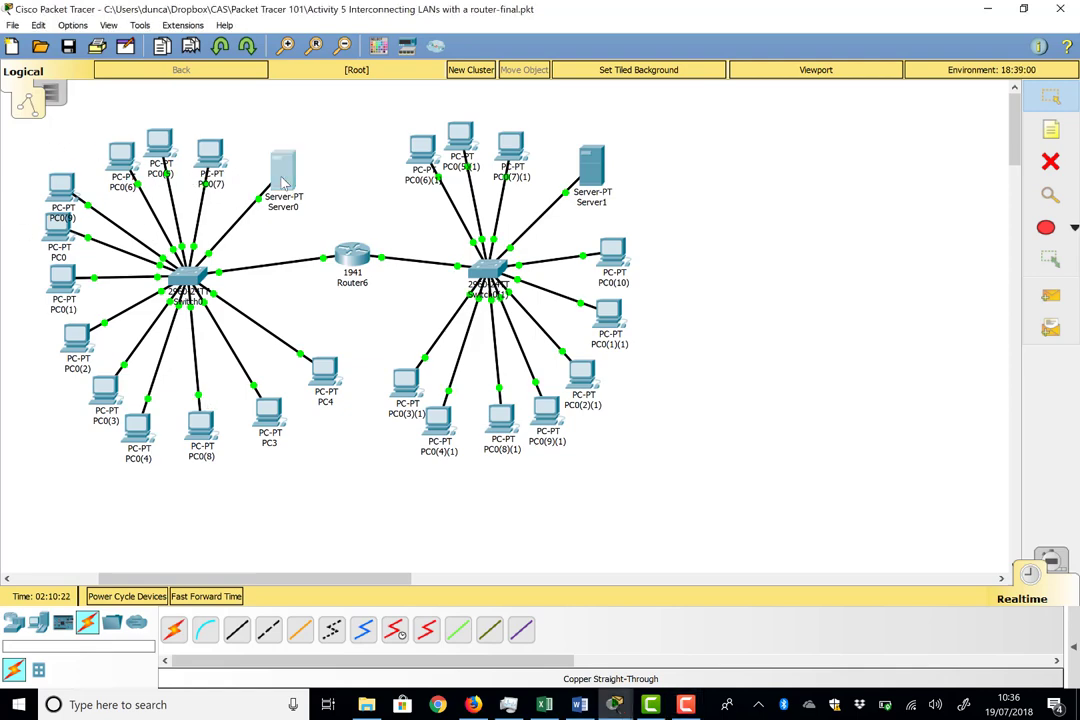
left_click(272, 208)
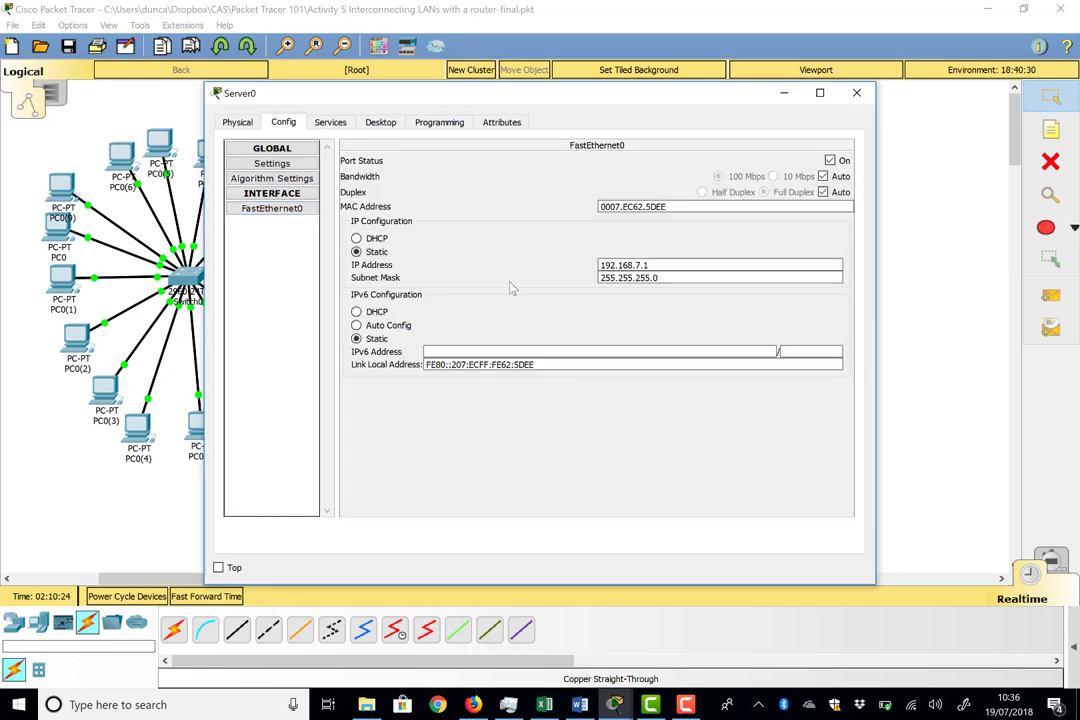
left_click(656, 265)
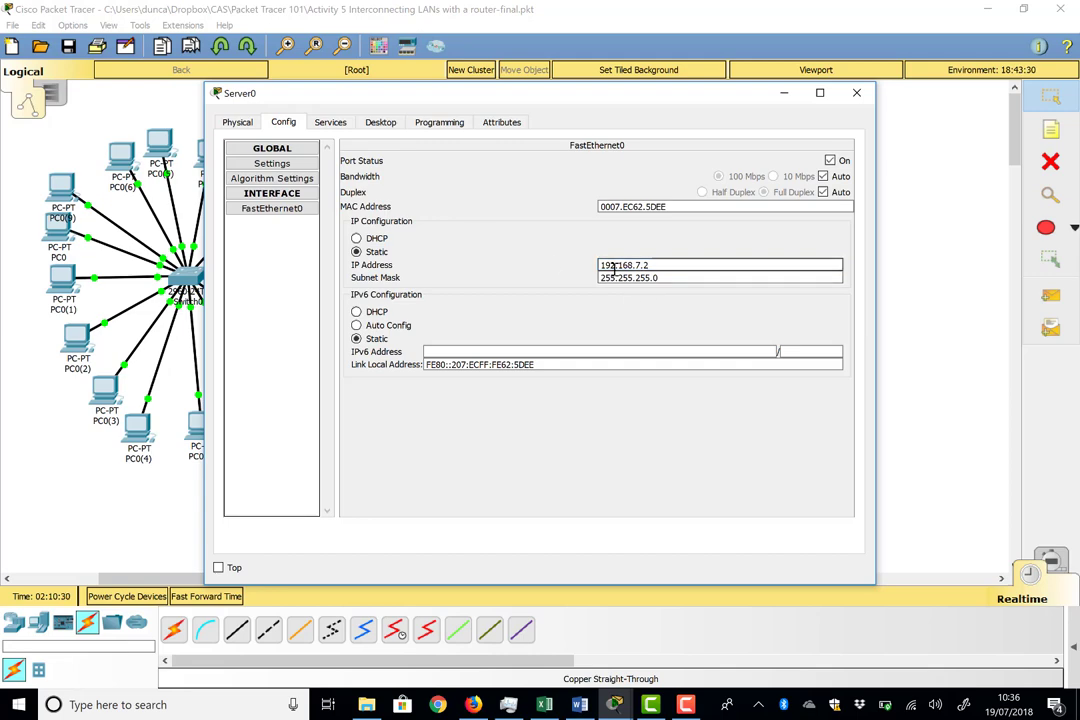
left_click(858, 93)
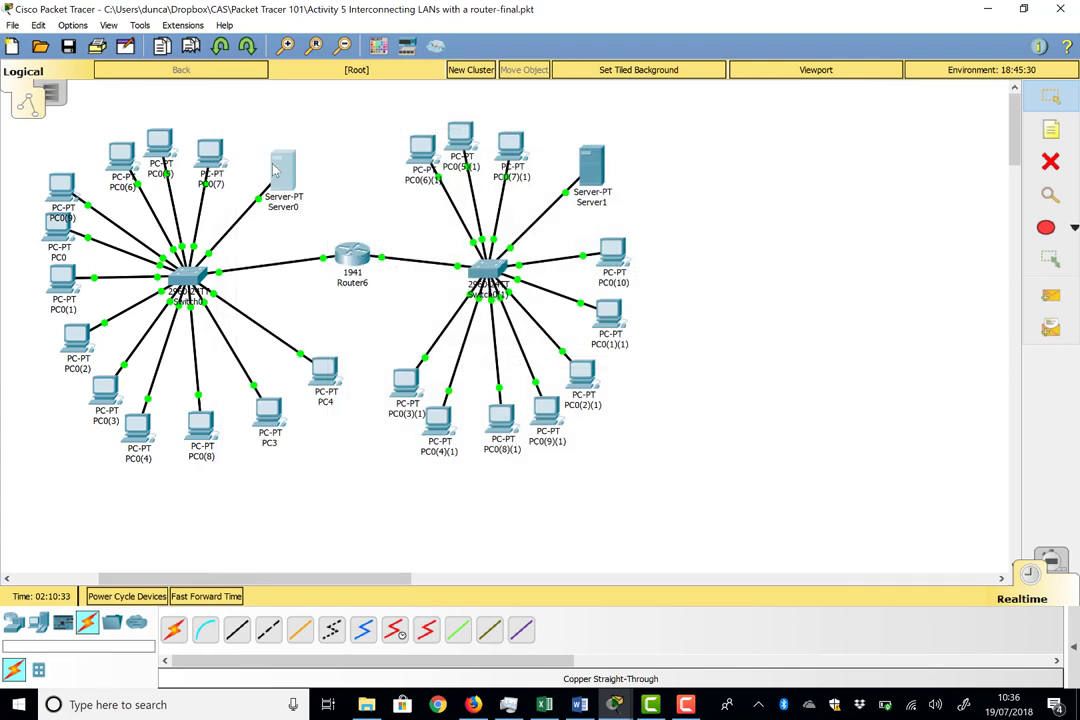
Step: Check the IP addressing of Server0 and several PCs in the first LAN
mouse_move(288, 175)
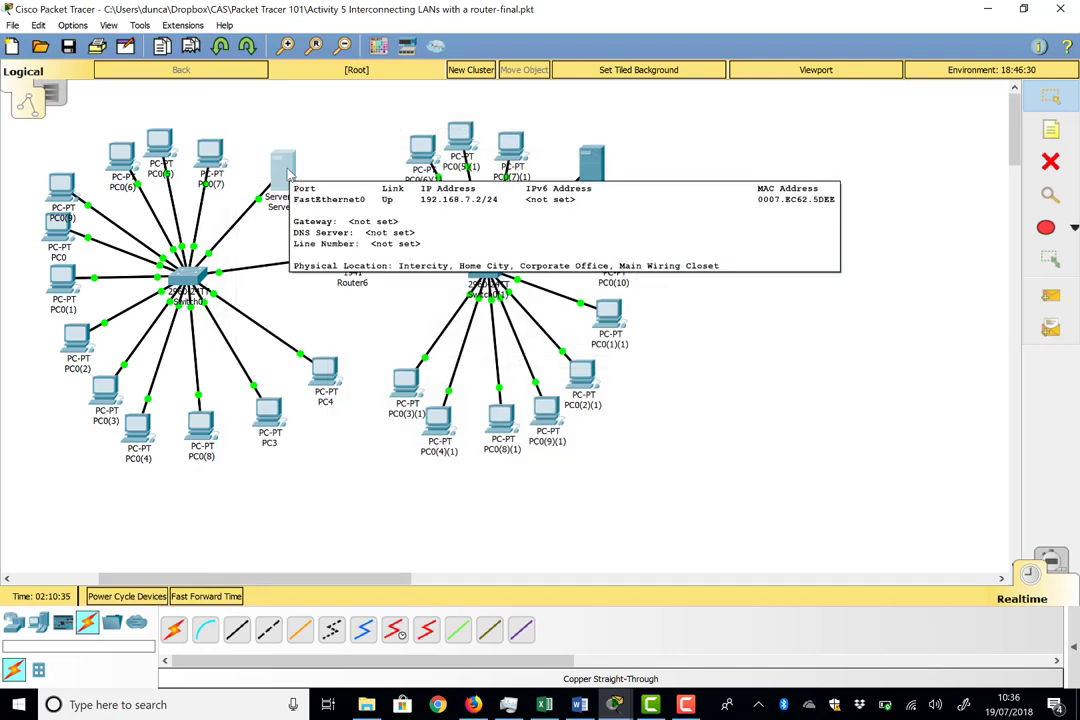
mouse_move(212, 156)
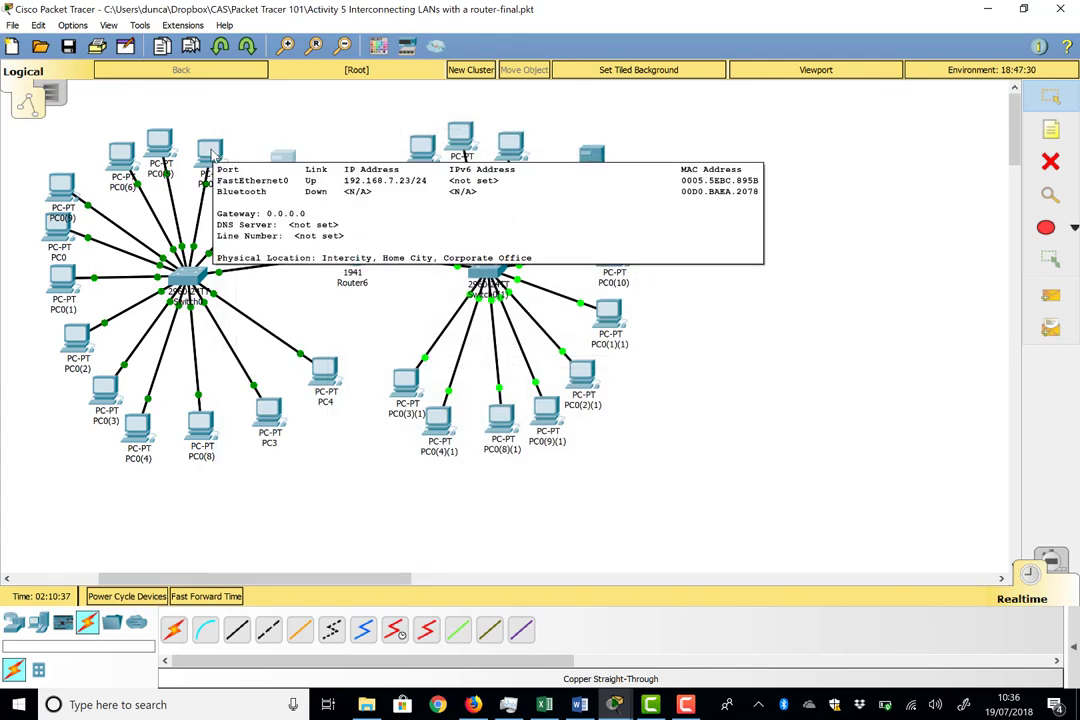
mouse_move(165, 150)
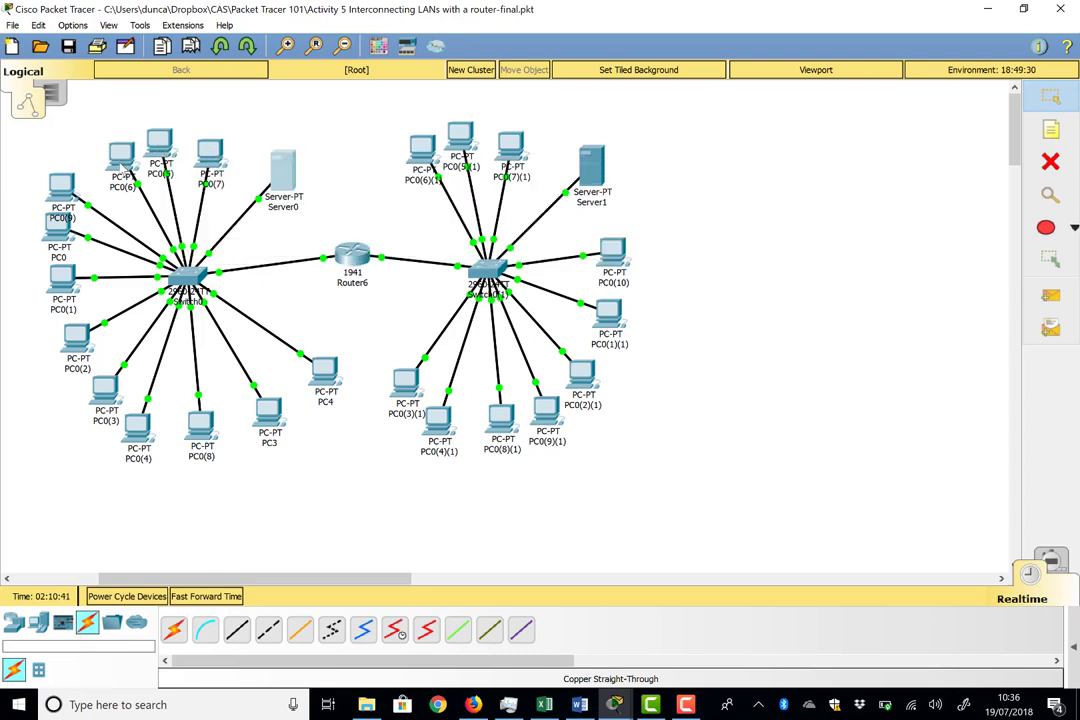
mouse_move(120, 166)
mouse_move(142, 440)
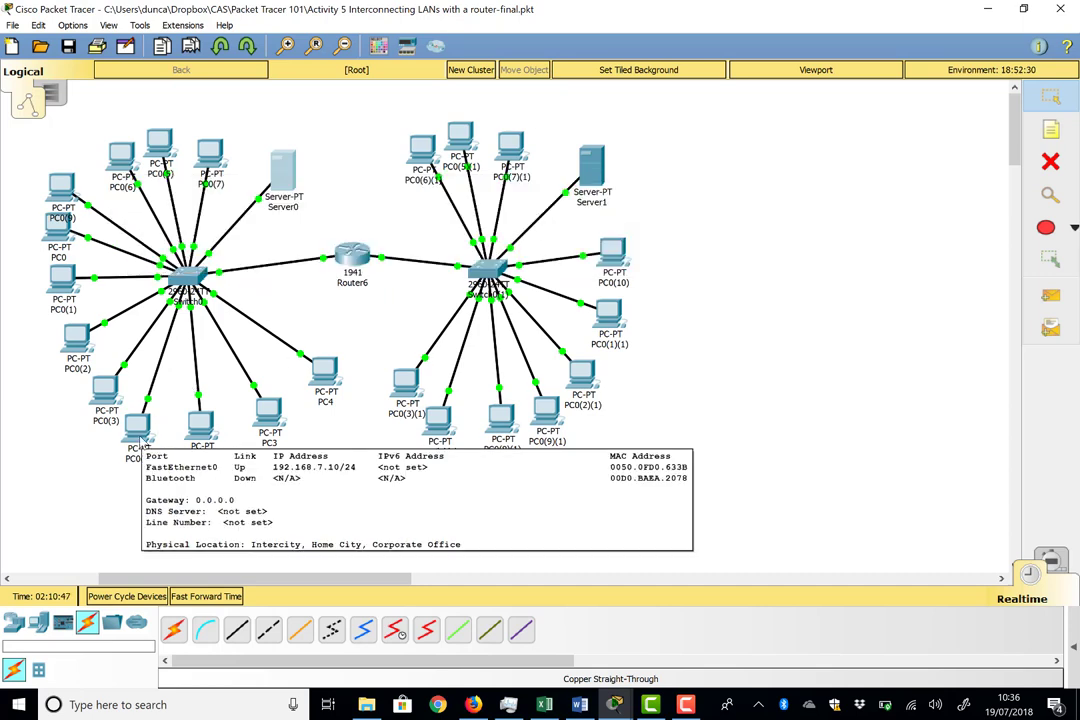
Step: Set the static IP address of Server1's FastEthernet0 interface to 192.168.8.2
left_click(593, 176)
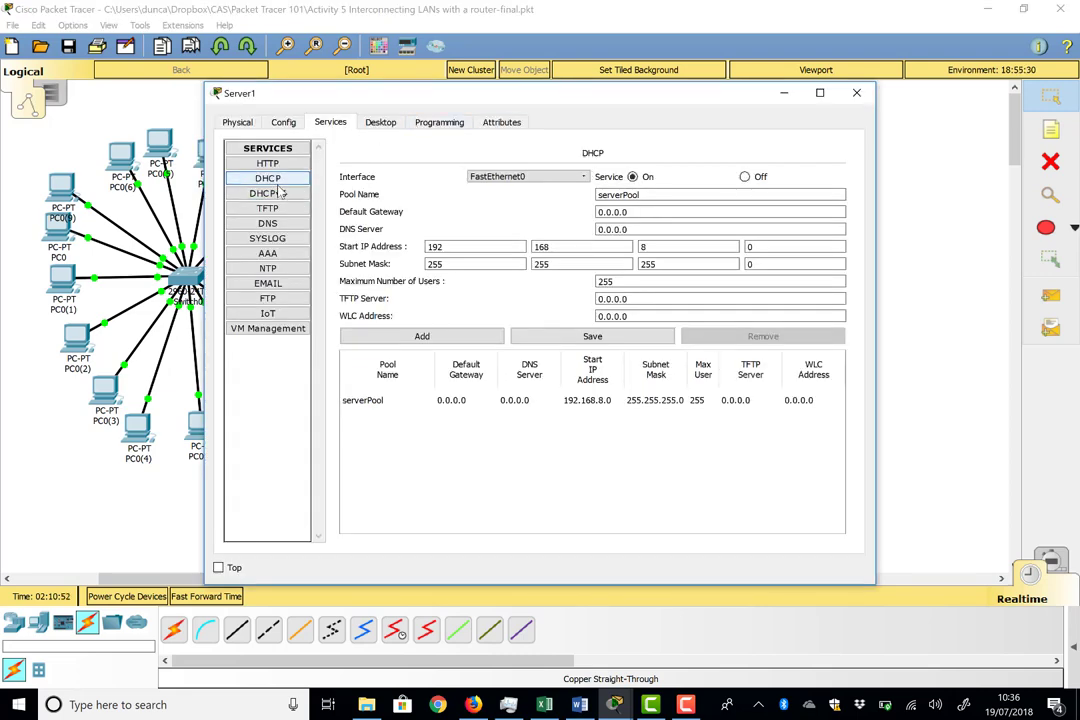
left_click(283, 122)
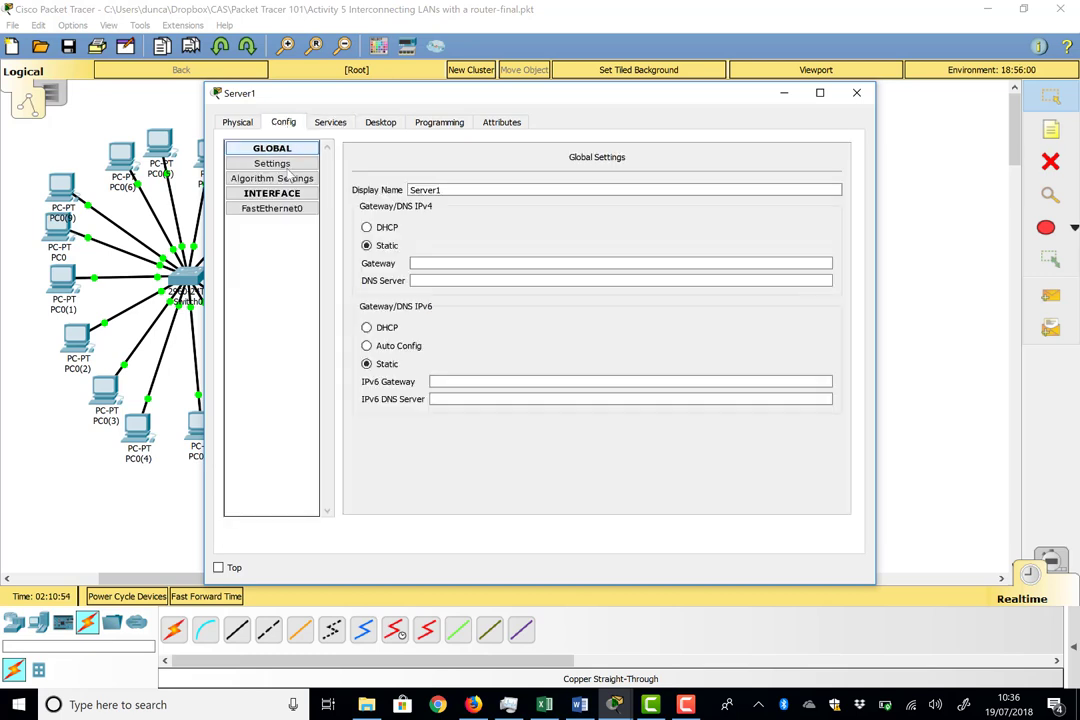
left_click(275, 210)
left_click(662, 266)
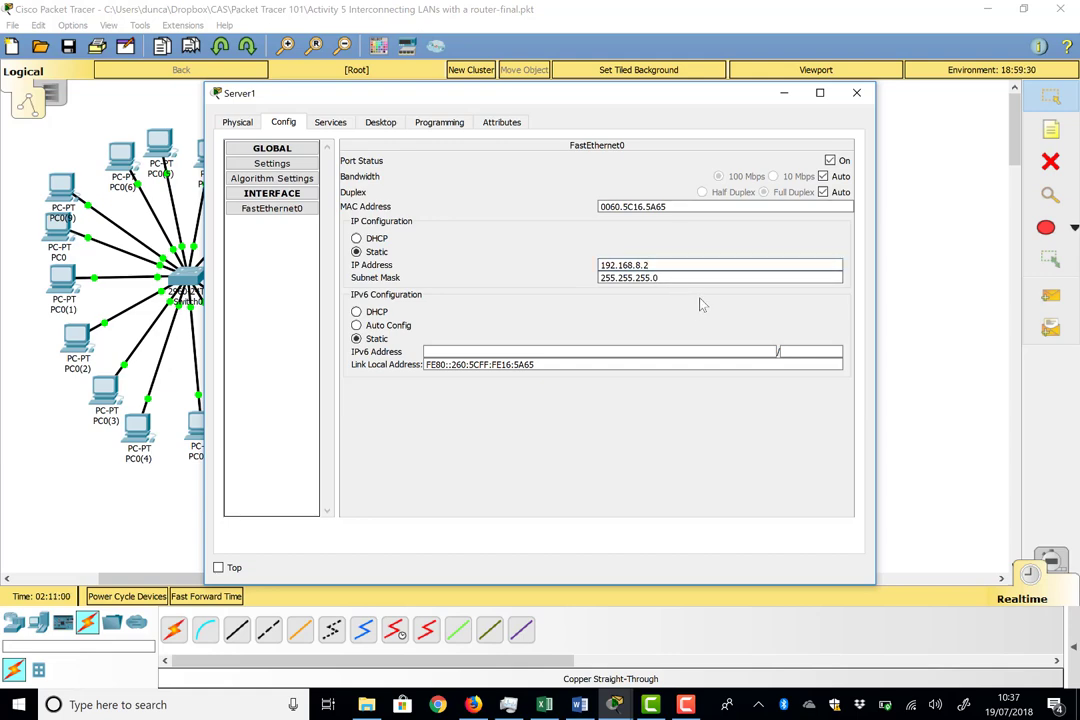
left_click(856, 92)
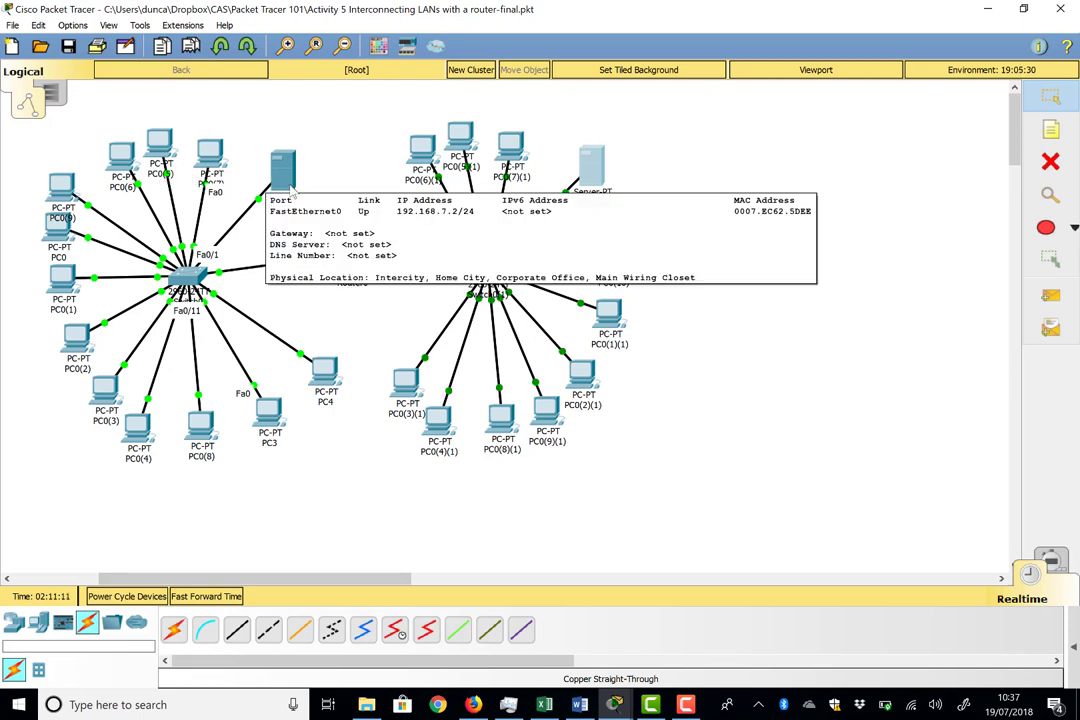
Step: Power cycle all devices to reset the network and fast-forward the simulation time
left_click(150, 597)
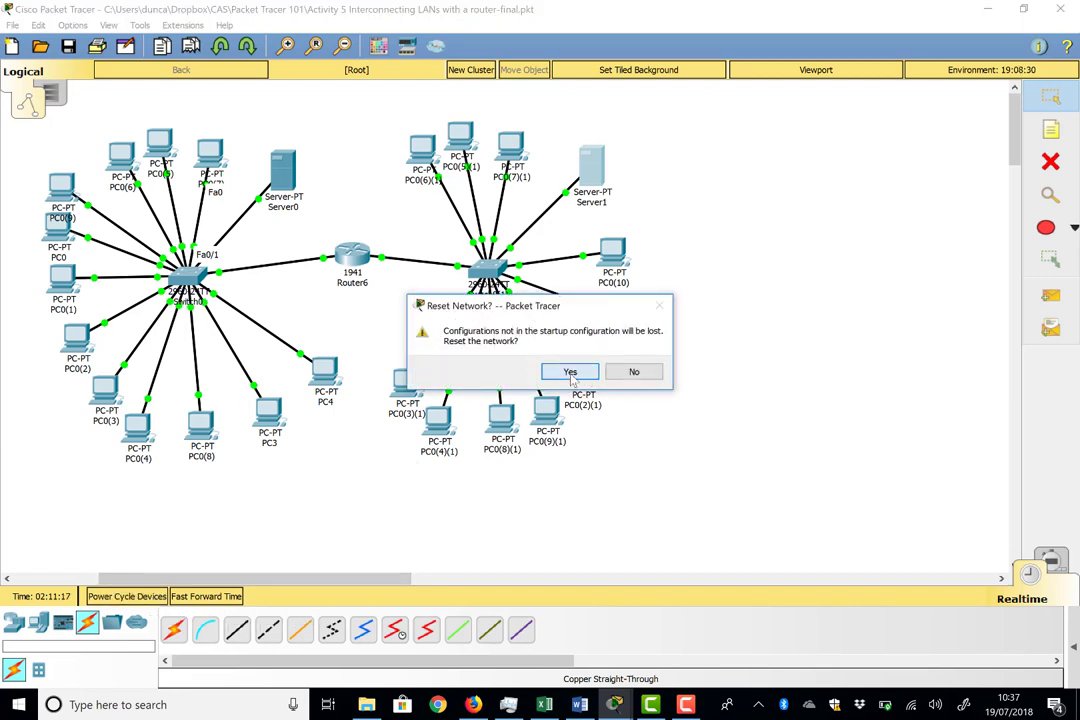
left_click(570, 372)
left_click(212, 597)
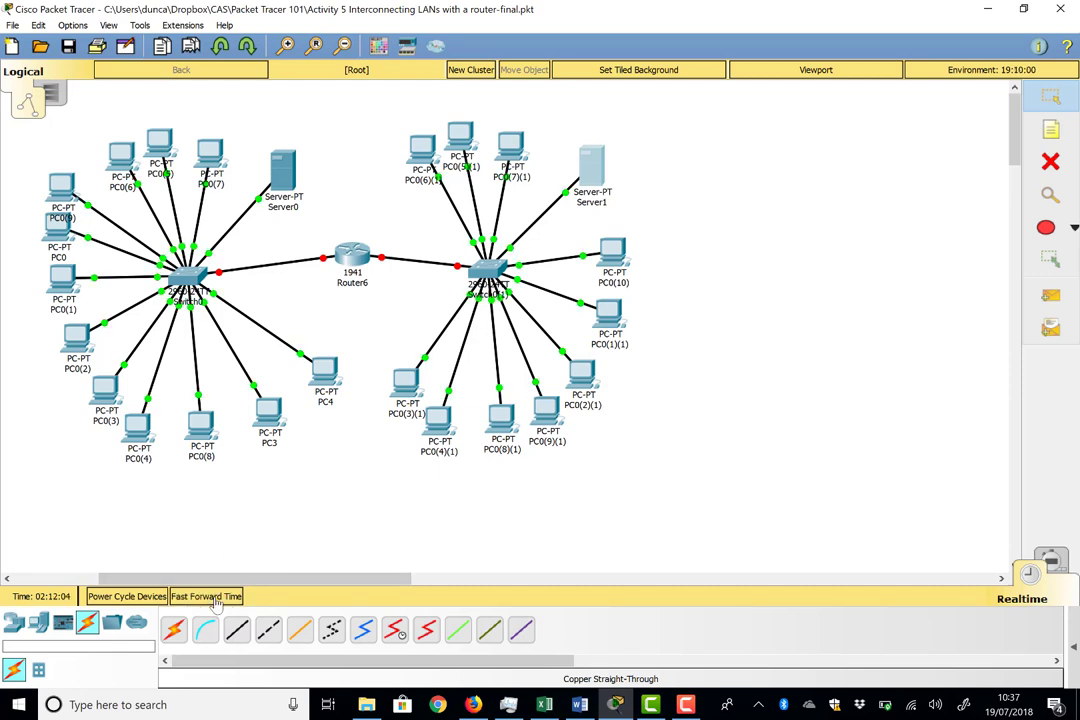
left_click(212, 597)
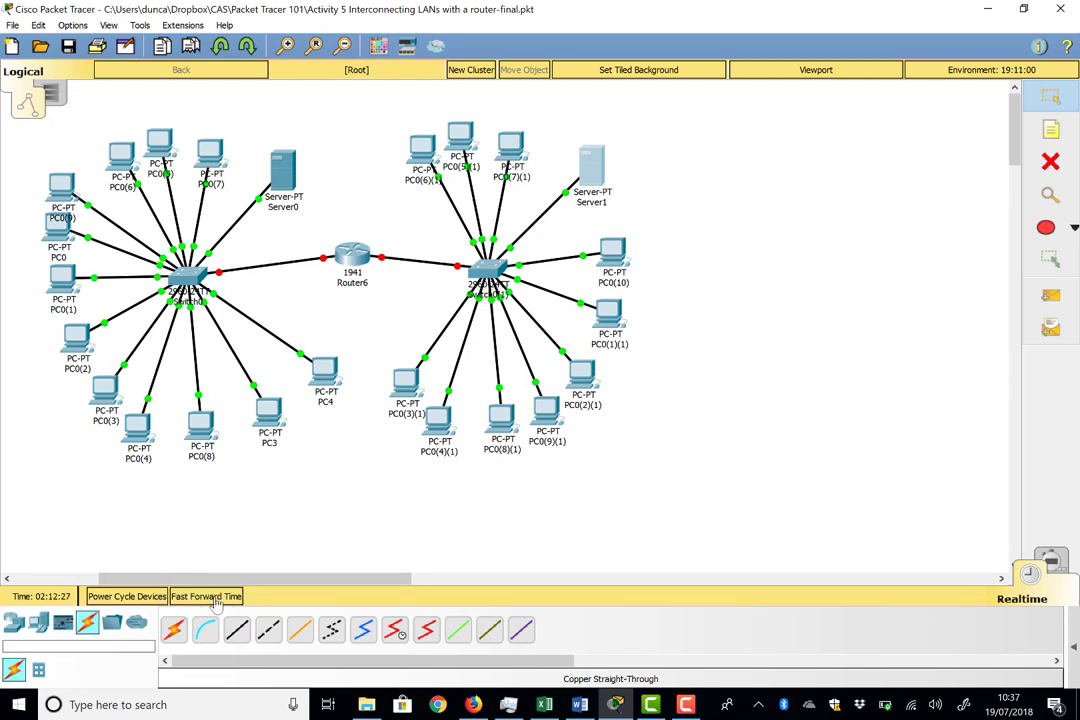
left_click(212, 597)
Step: Turn on the GigabitEthernet0/0 and GigabitEthernet0/1 ports of Router6
left_click(353, 258)
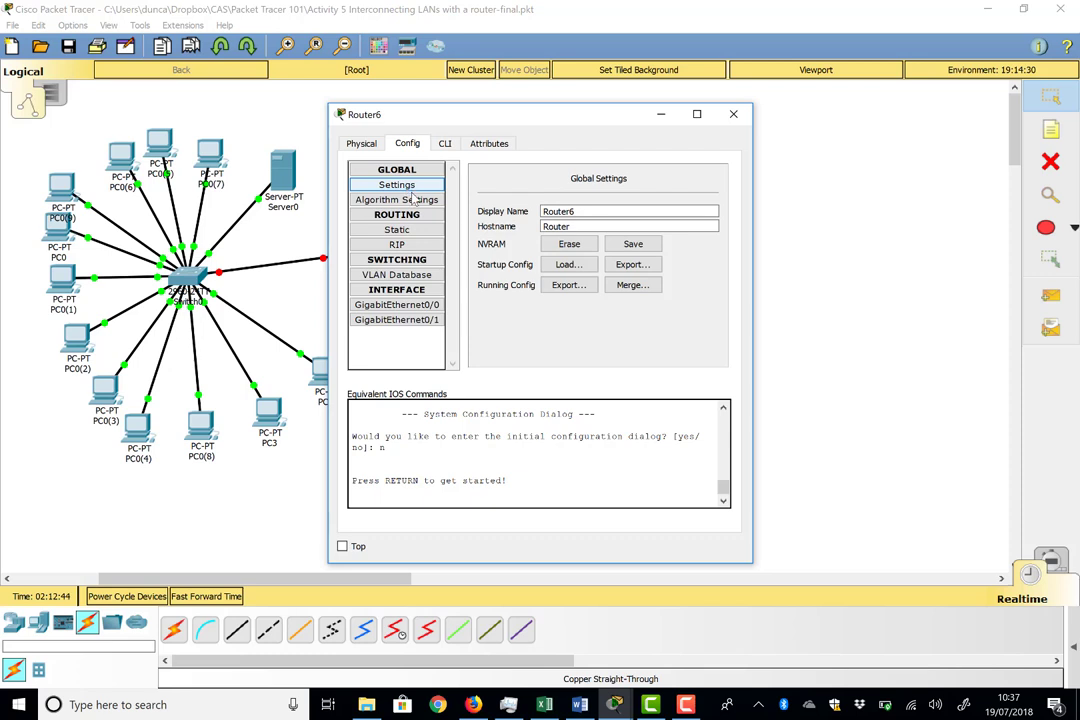
left_click(405, 306)
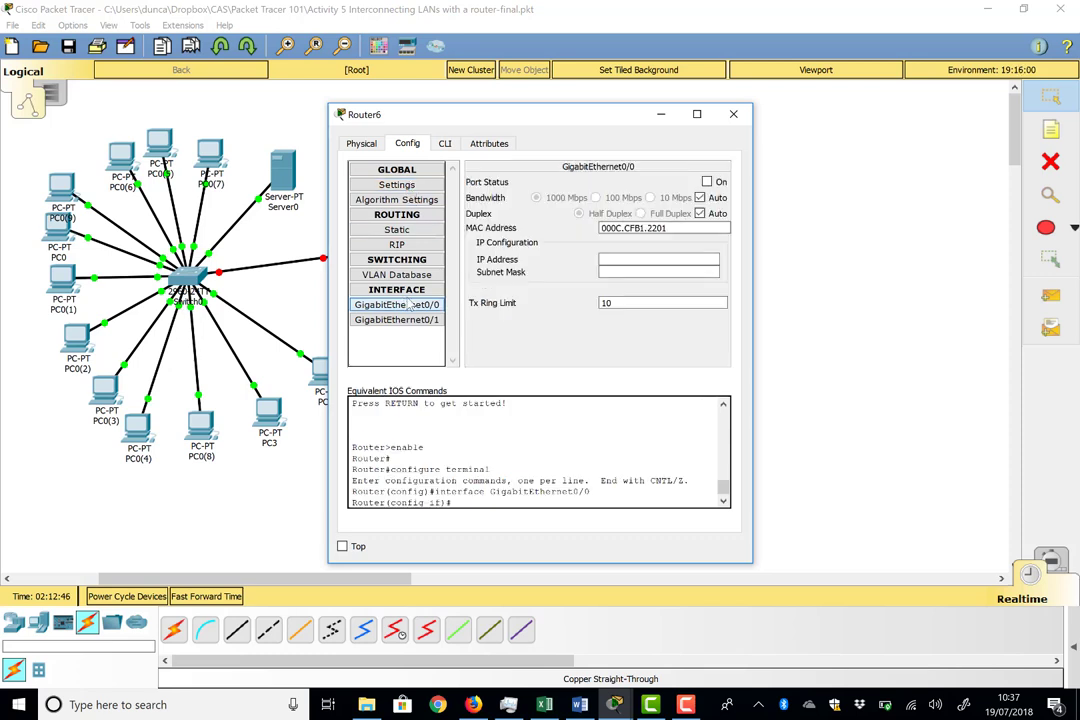
left_click(708, 183)
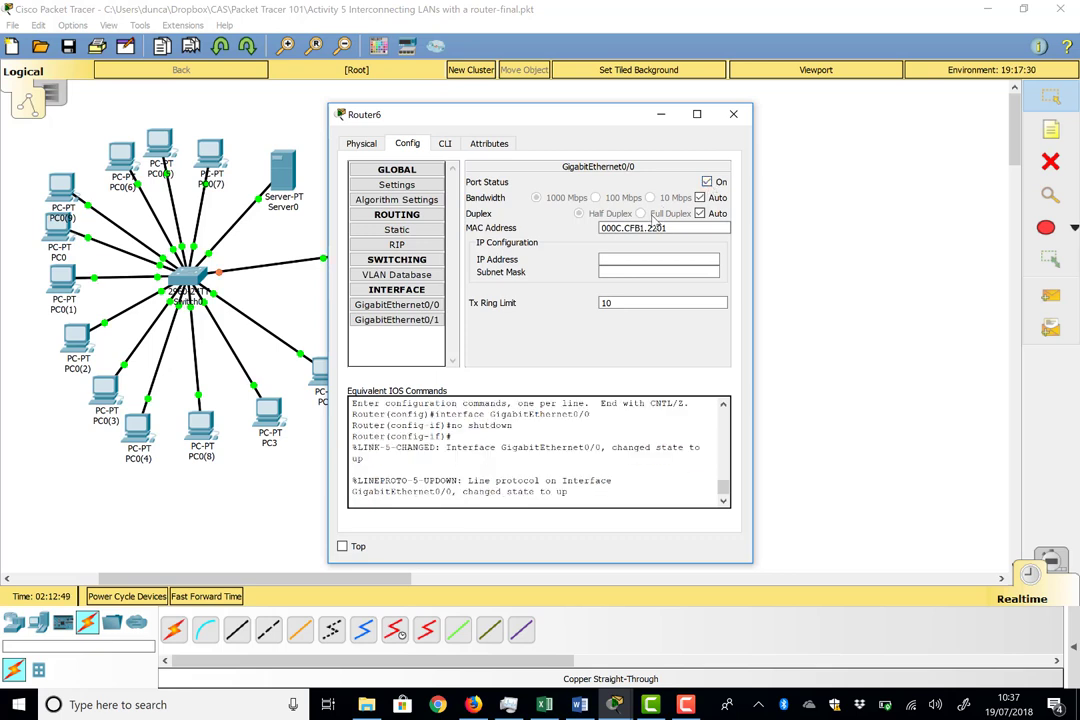
left_click(433, 321)
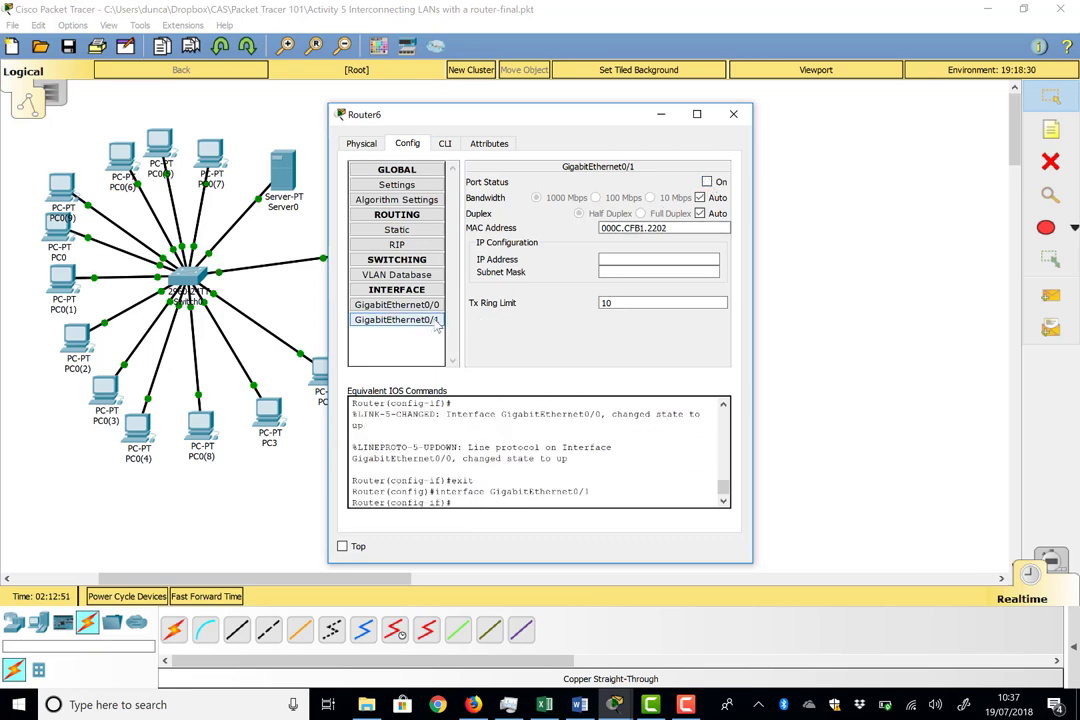
left_click(707, 182)
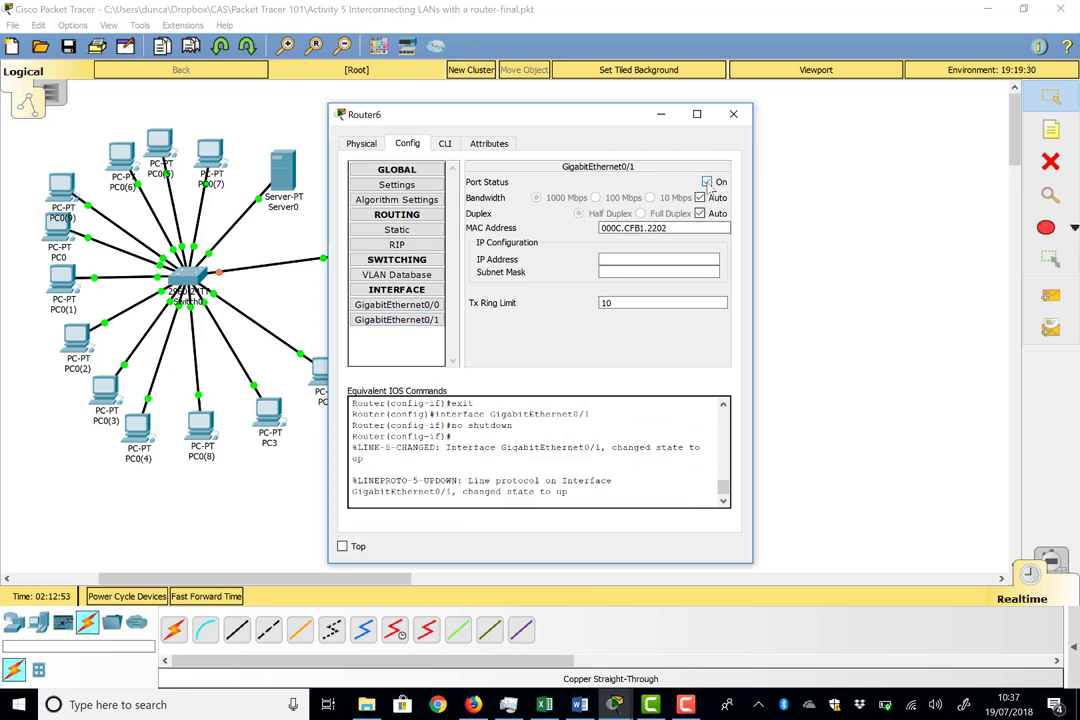
Step: Save Router6's running configuration to NVRAM and fast-forward the simulation time
left_click(424, 171)
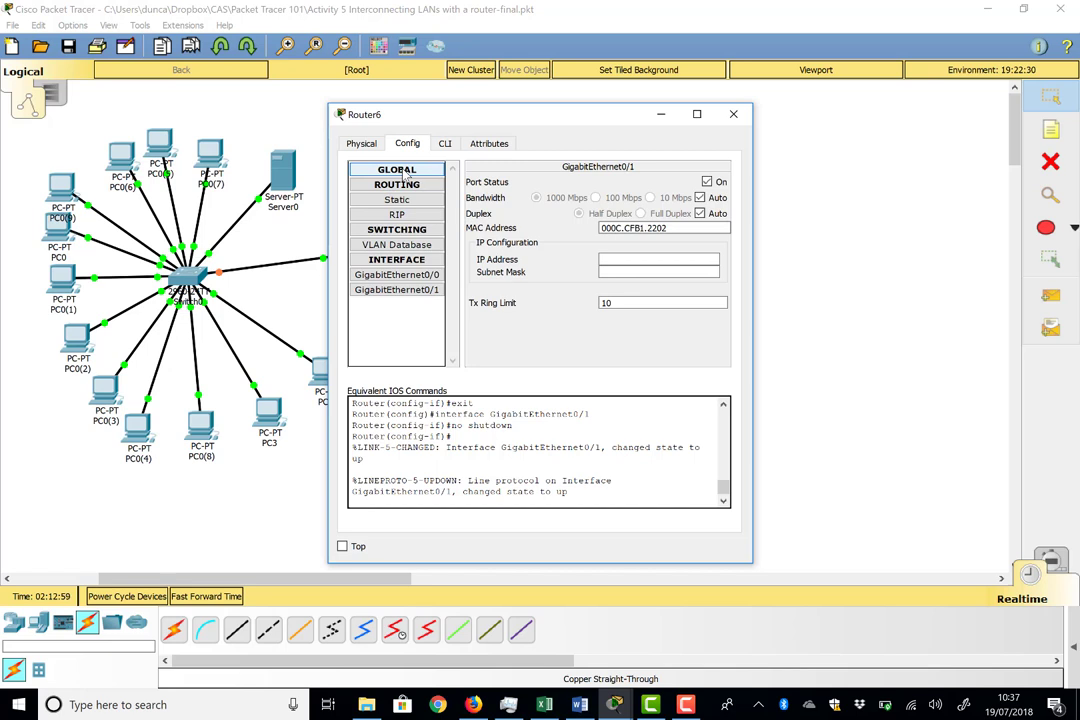
left_click(405, 171)
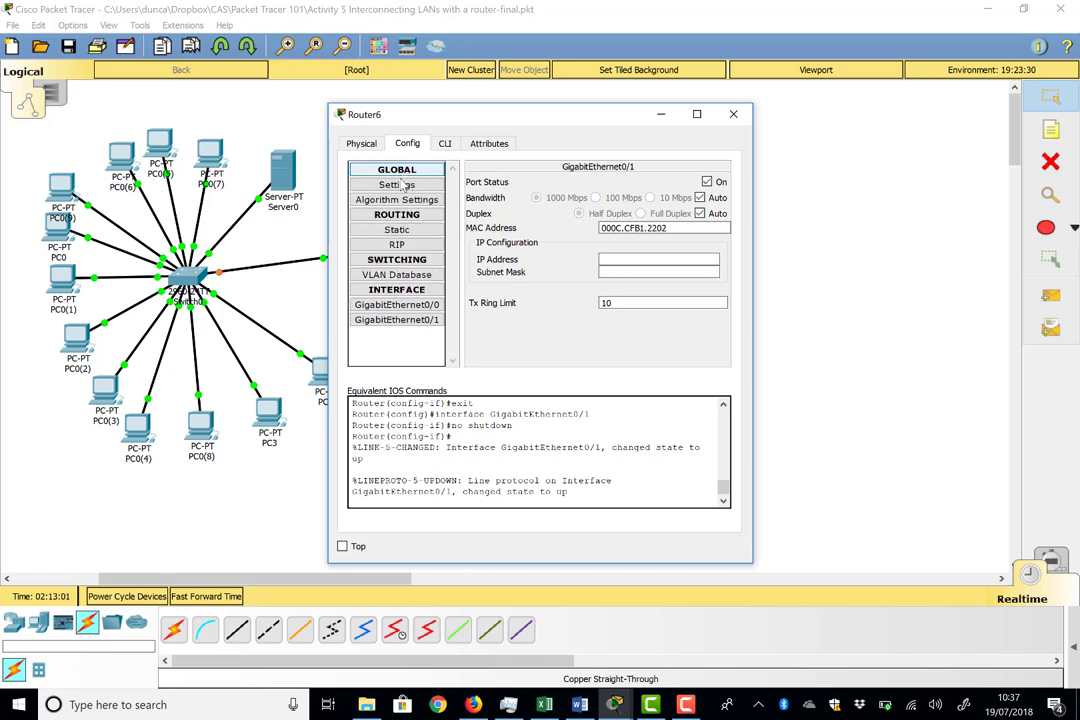
left_click(396, 184)
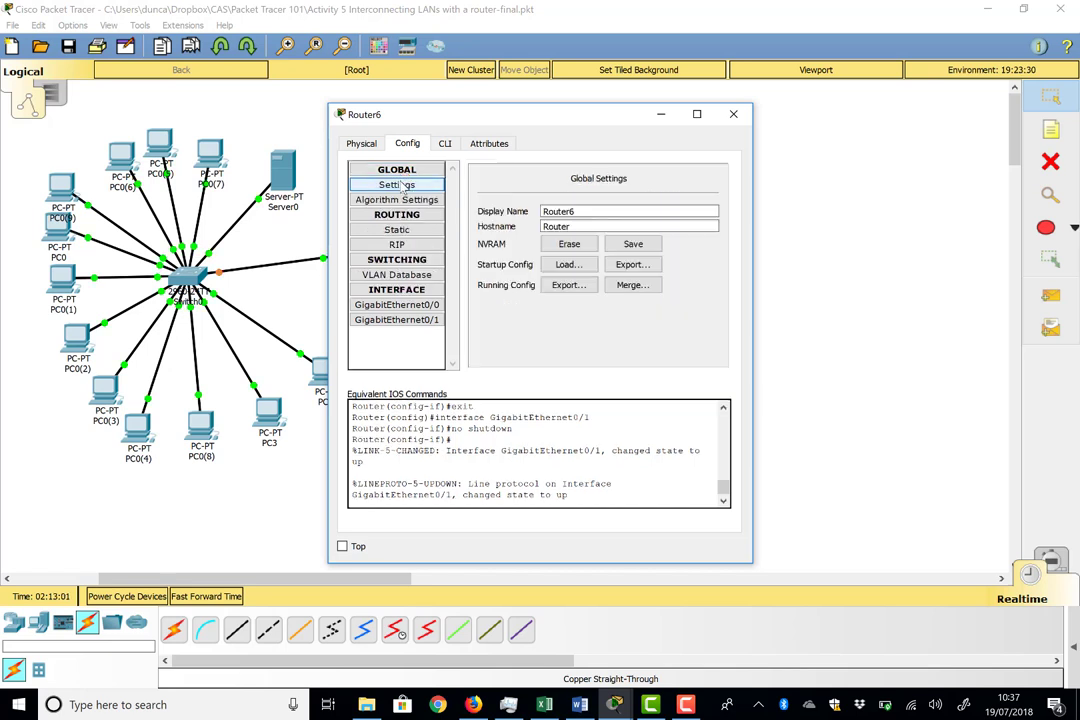
left_click(633, 248)
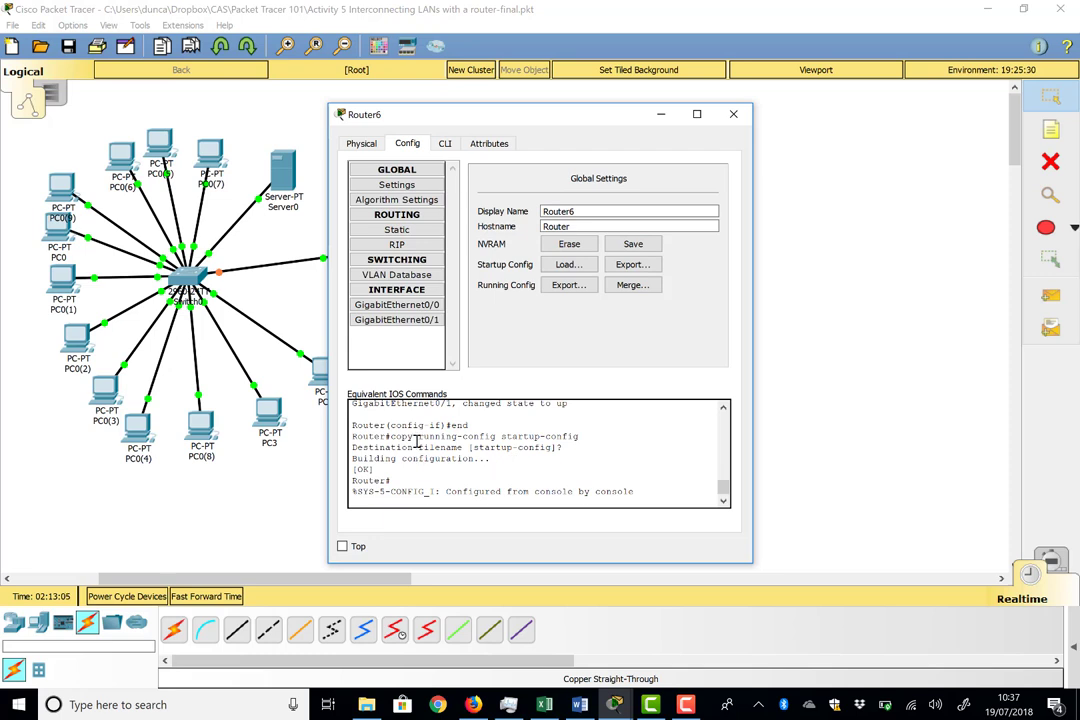
left_click(300, 320)
left_click(205, 596)
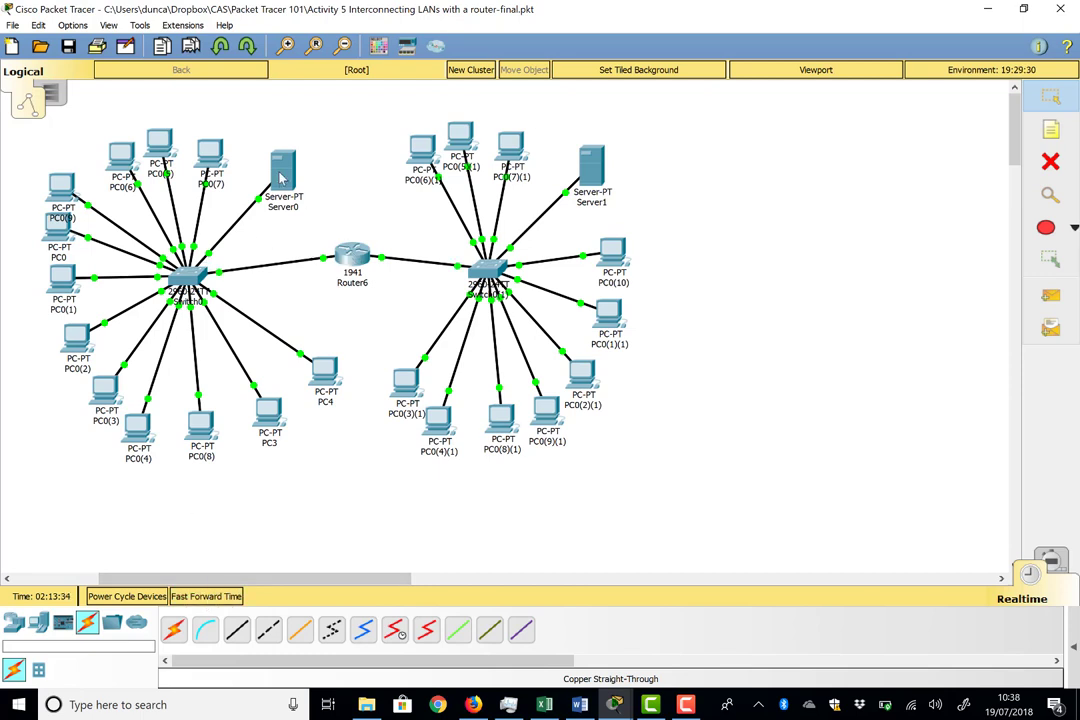
Step: Set Router6's GigabitEthernet0/0 interface to IP address 192.167.7.1 with subnet mask 255.255.255.0
mouse_move(281, 178)
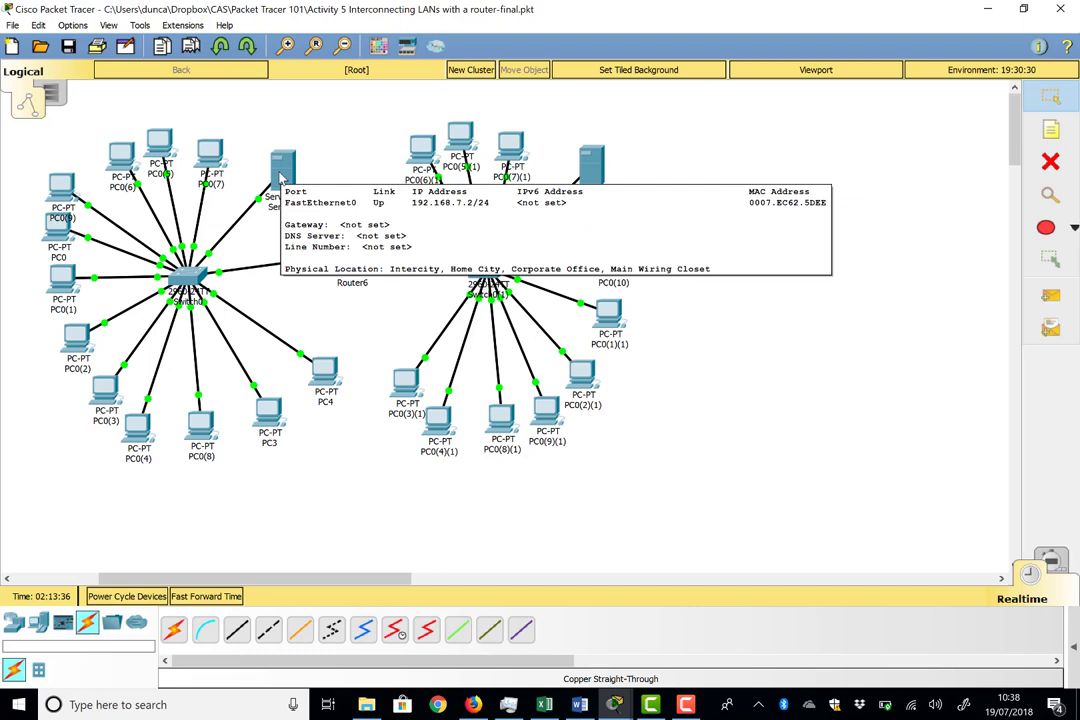
mouse_move(211, 160)
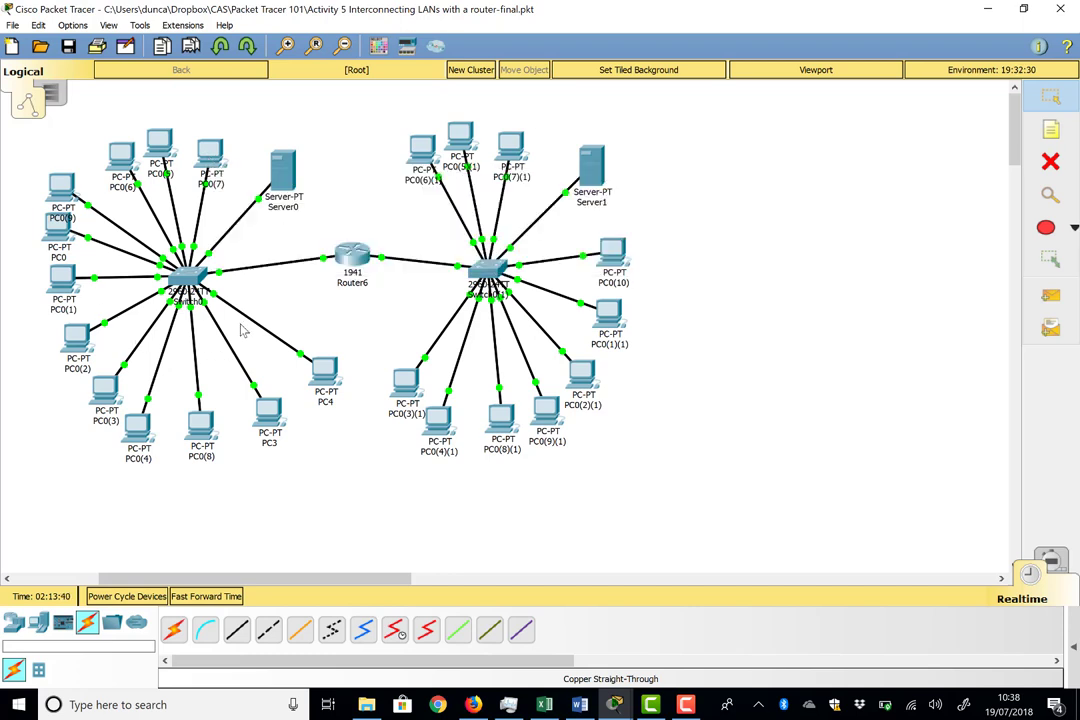
left_click(350, 258)
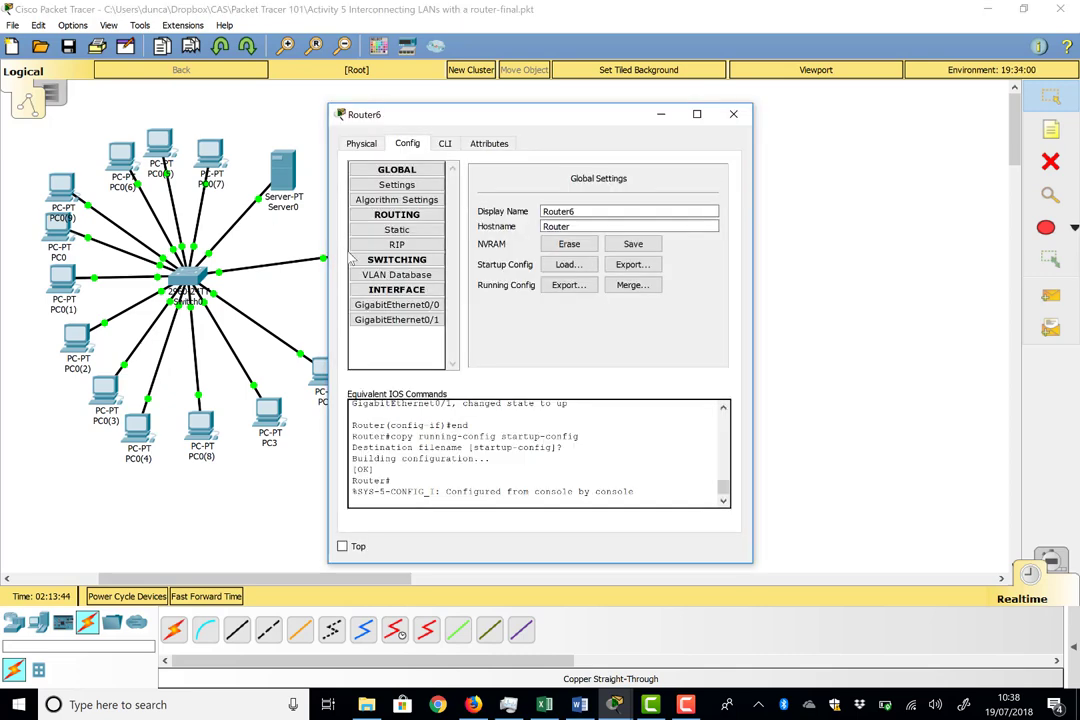
left_click(420, 306)
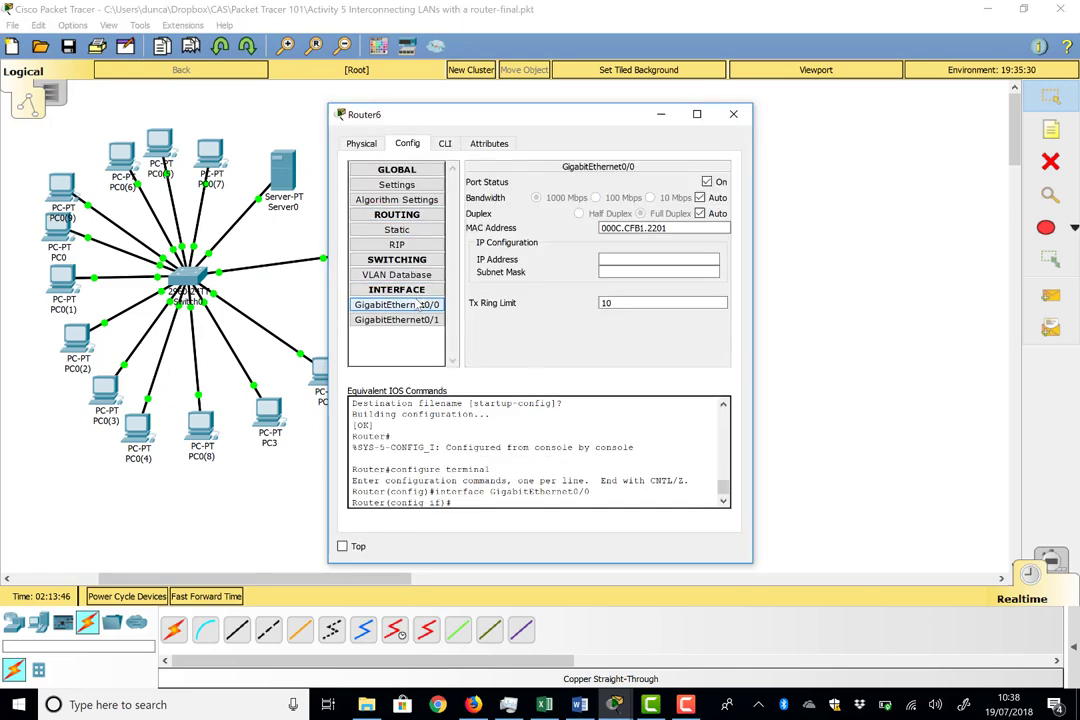
left_click(621, 261)
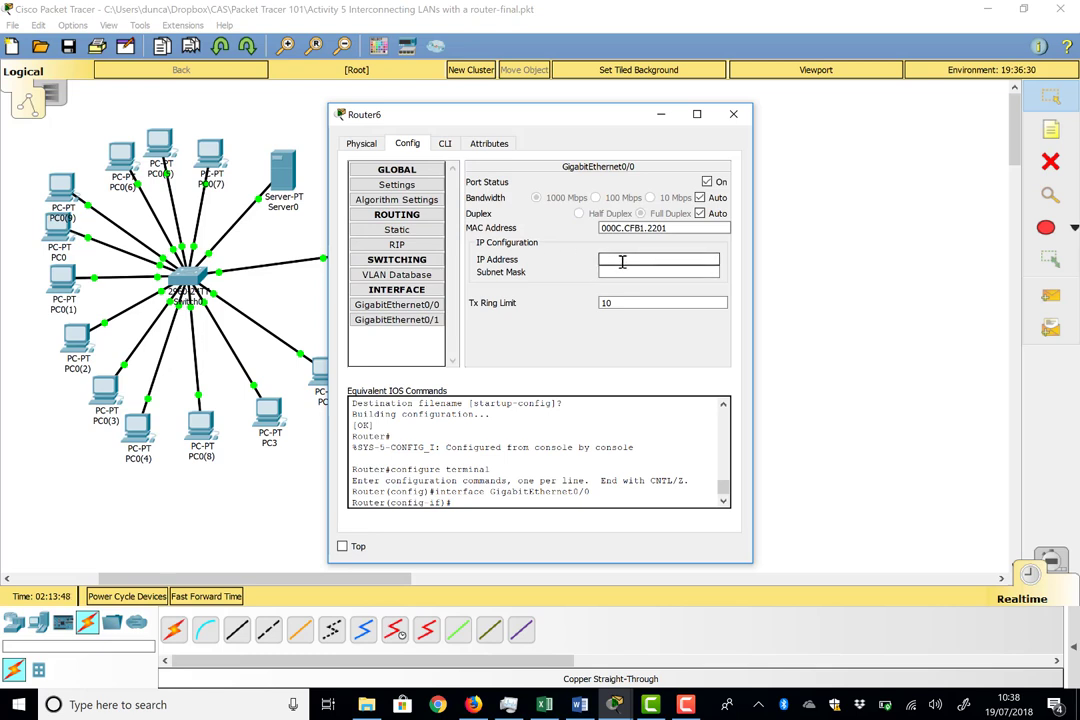
type("192.167.7.1")
key("Tab")
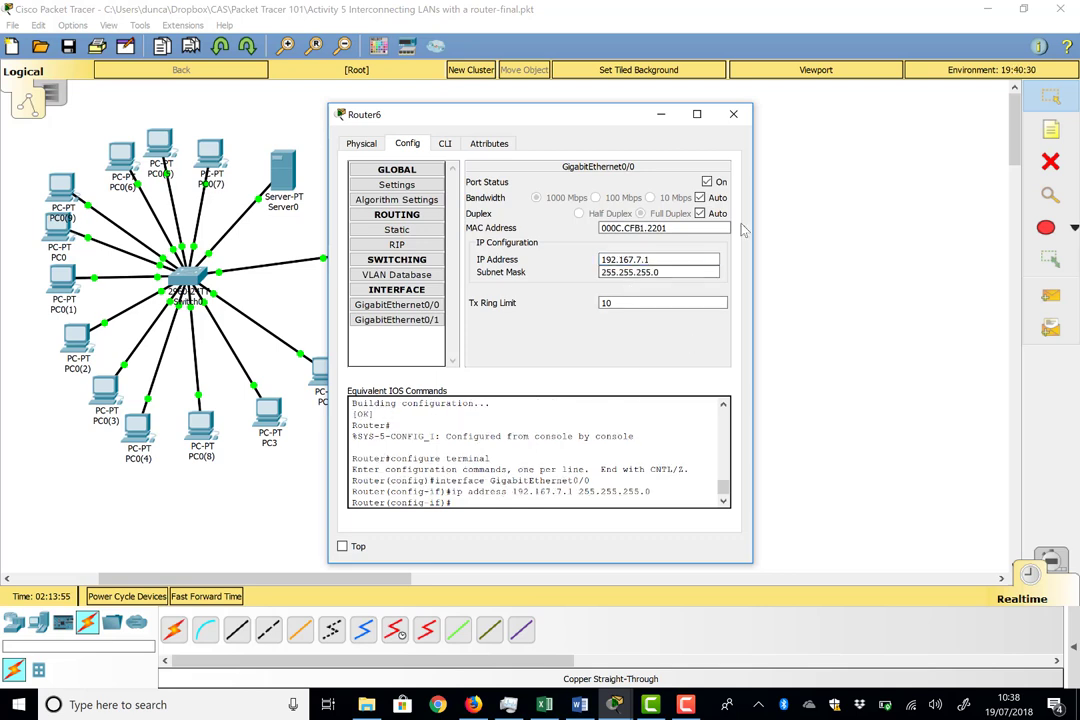
Step: Set Router6's GigabitEthernet0/1 interface to IP address 192.168.8.1 with subnet mask 255.255.255.0 and close the router's configuration
left_click(429, 320)
left_click_drag(478, 120, 663, 135)
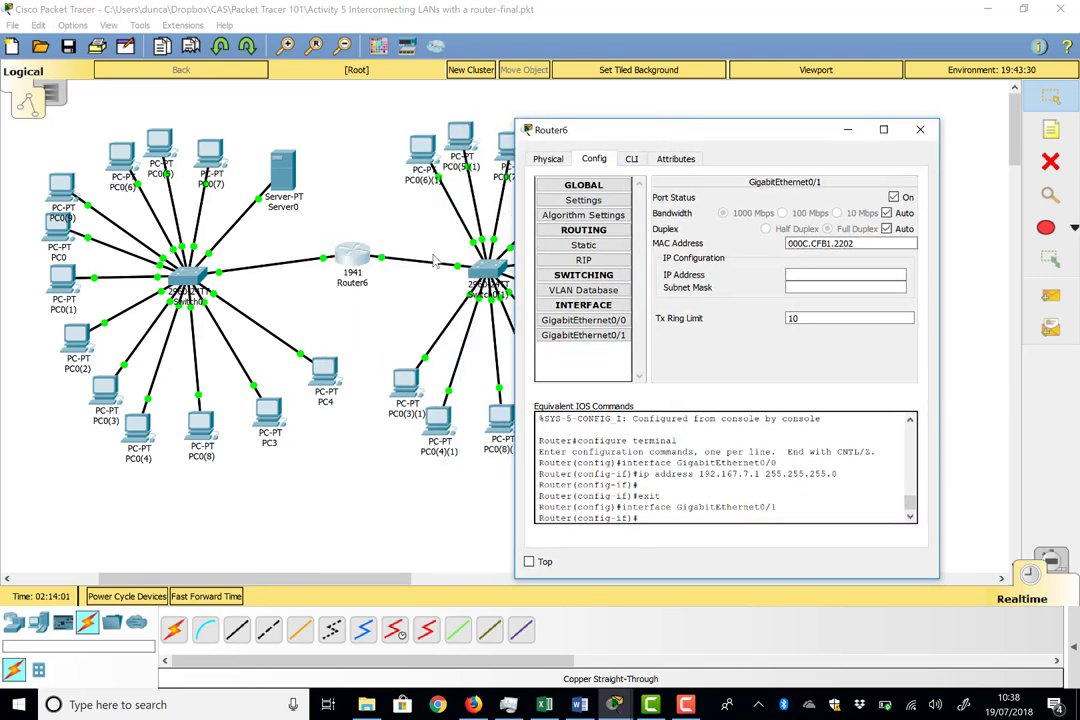
left_click(617, 336)
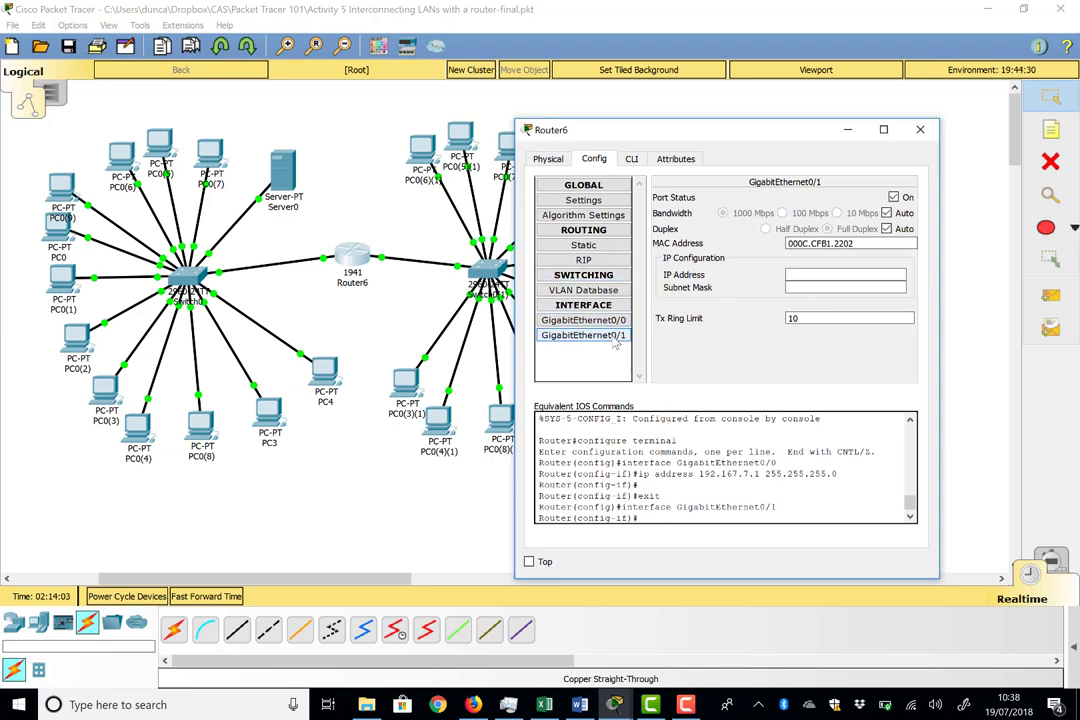
left_click(843, 277)
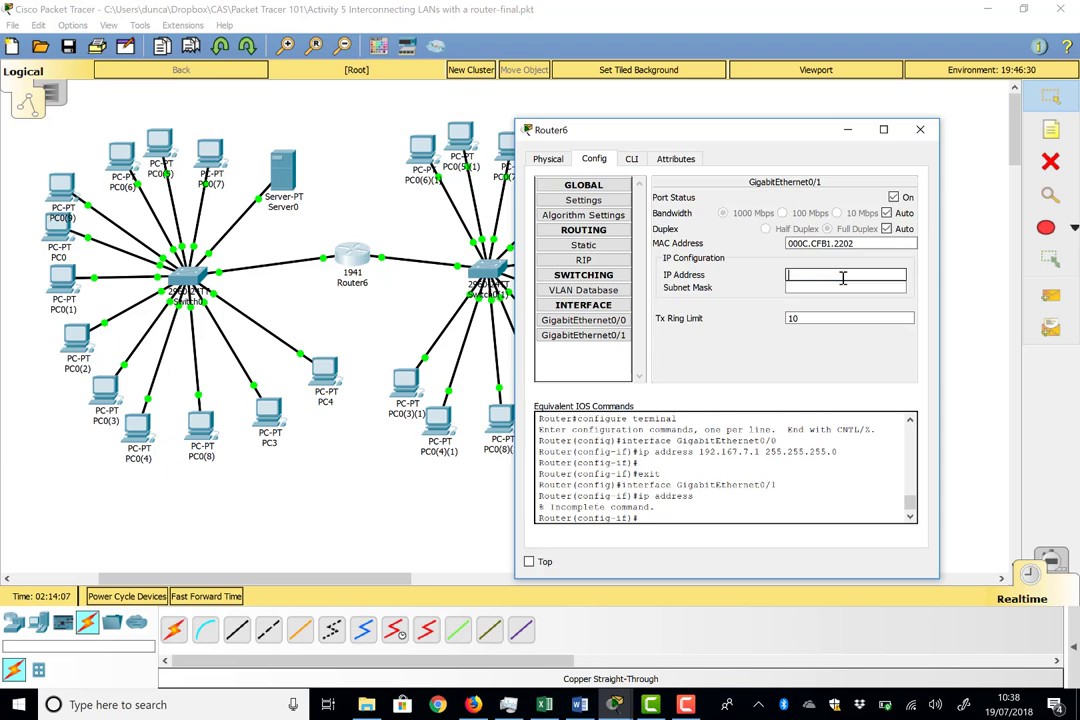
type("192.168.8.1")
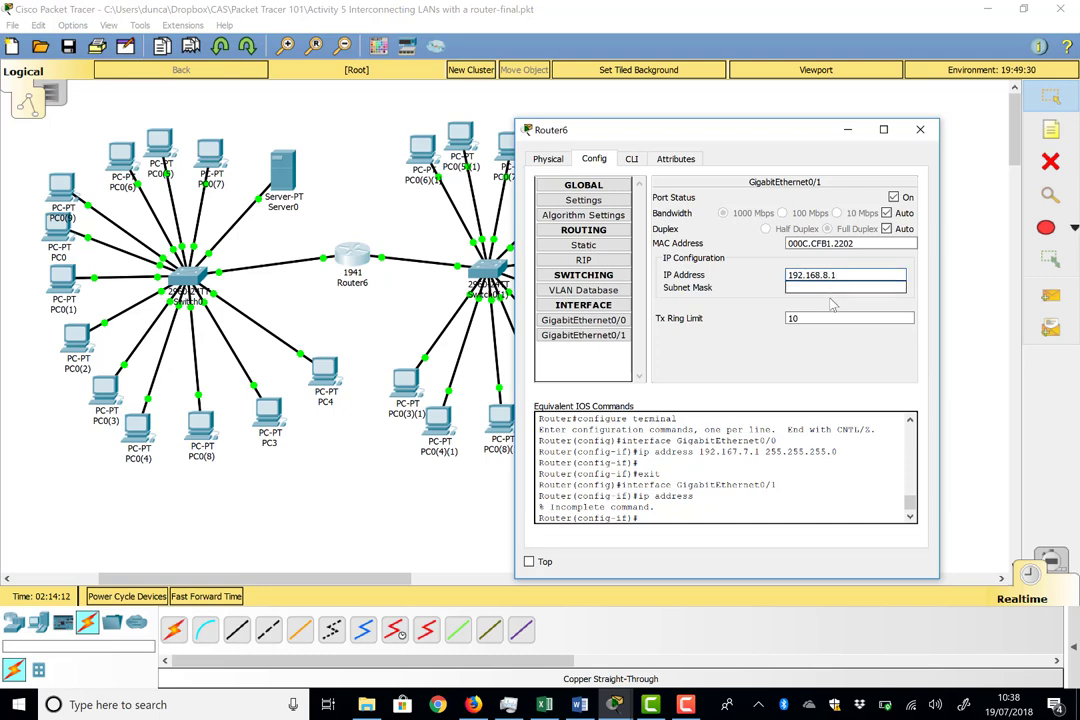
key("Tab")
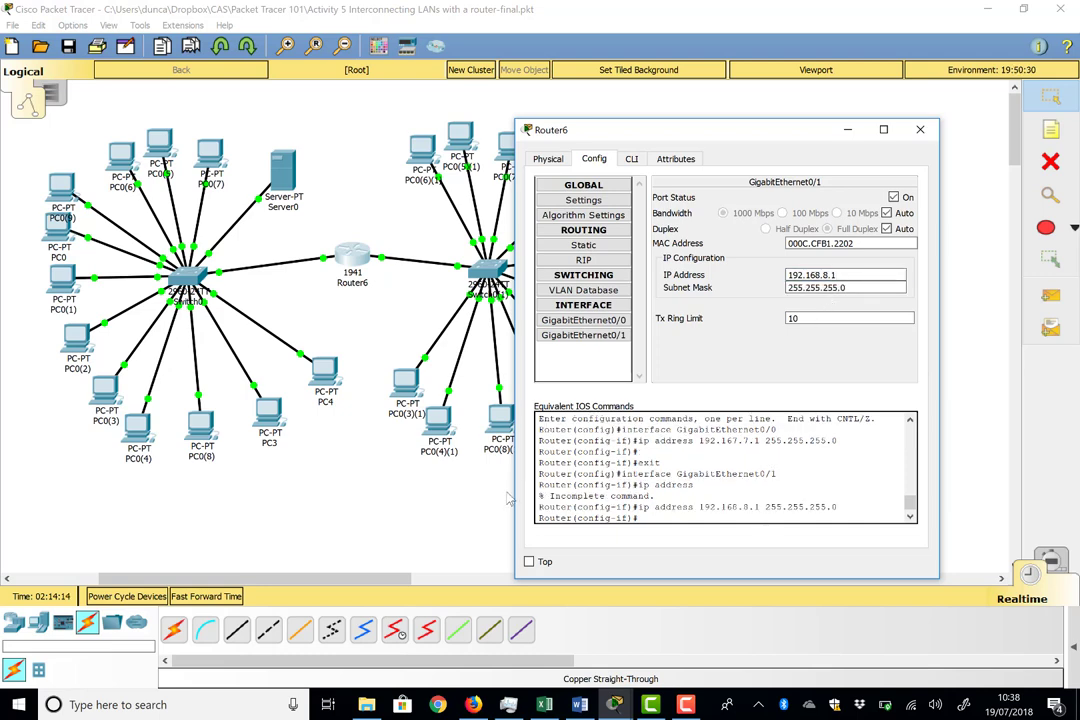
key("alt+F4")
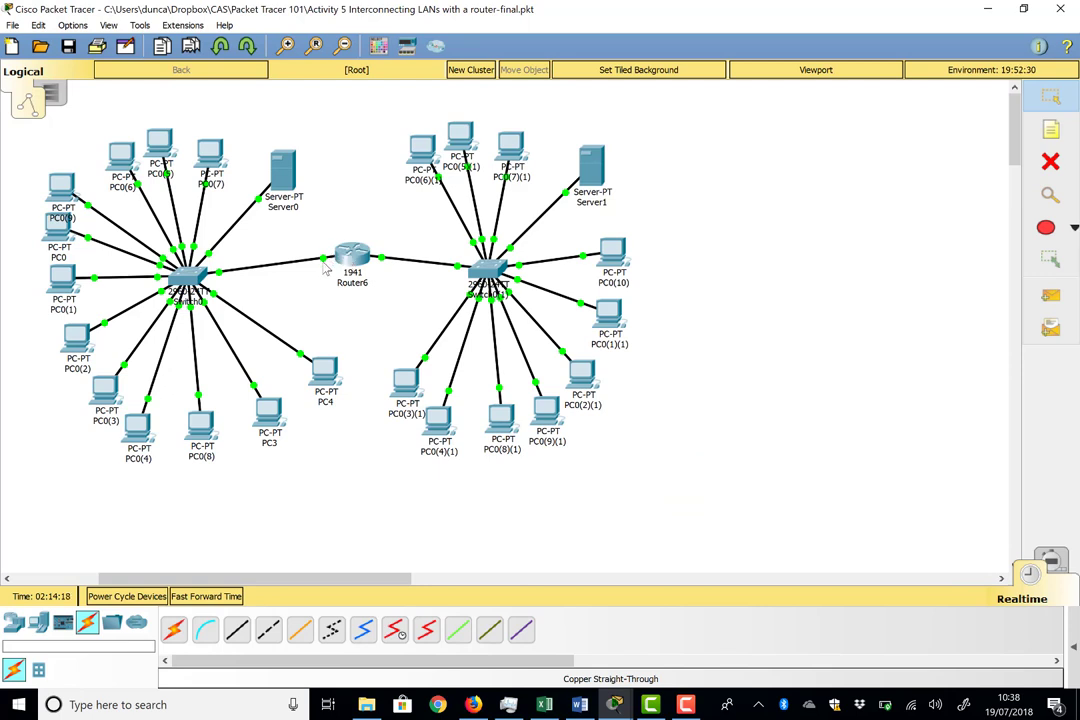
mouse_move(346, 254)
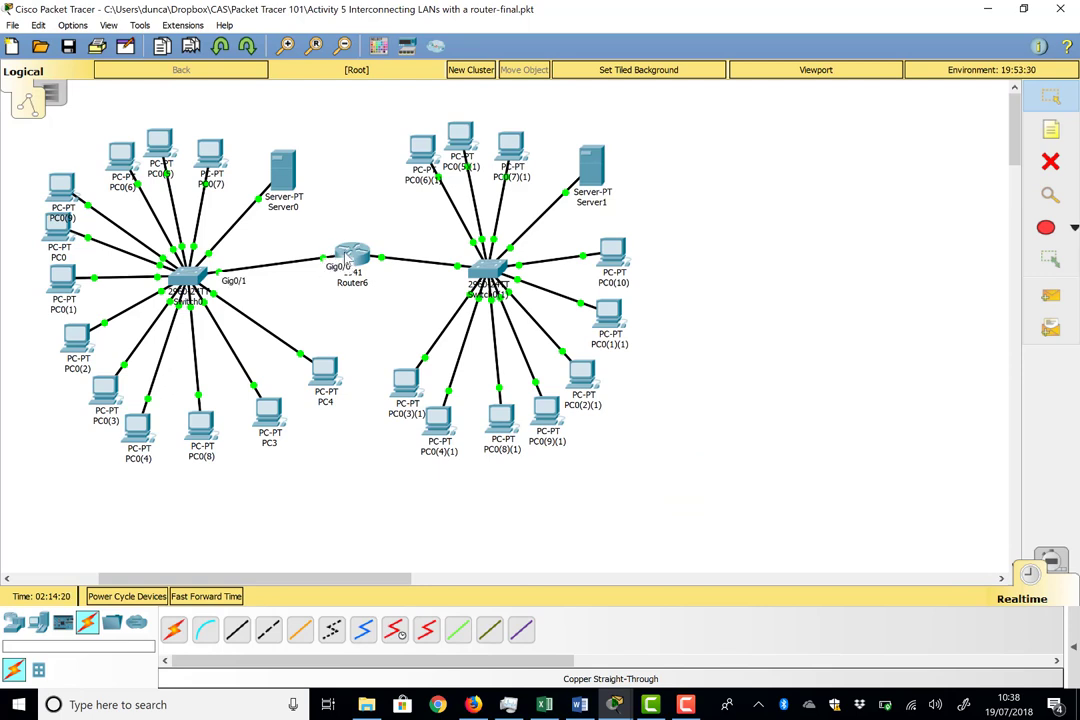
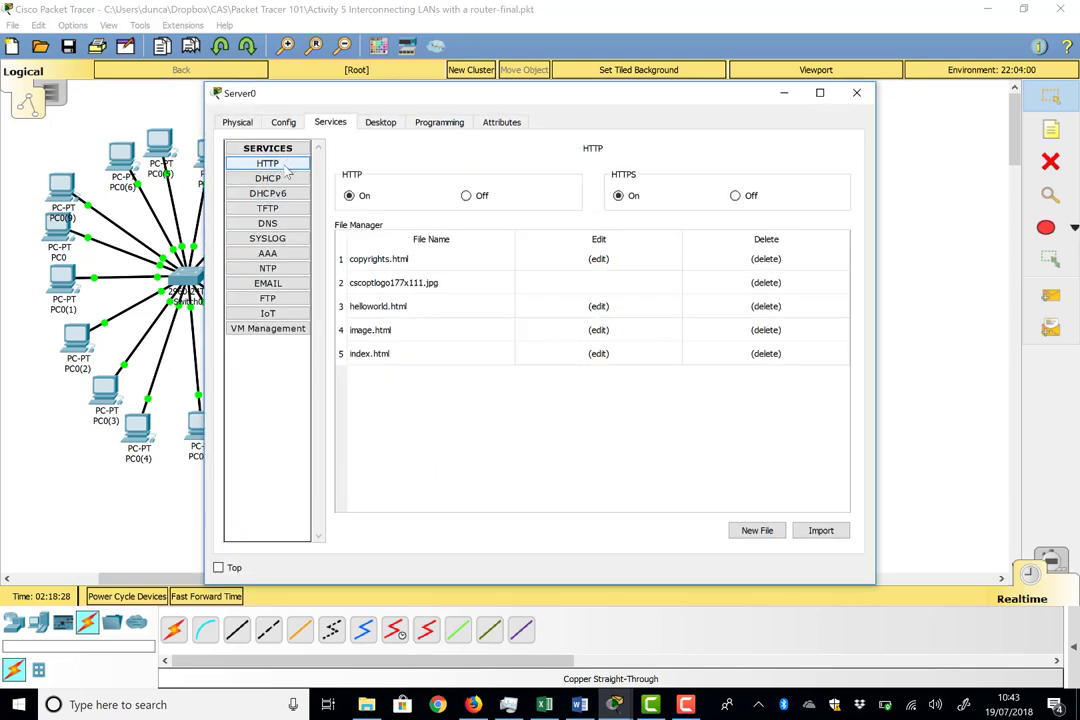
Step: Set the start IP address of Server0's DHCP pool serverPool to 192.168.7.10 and save the pool
left_click(272, 180)
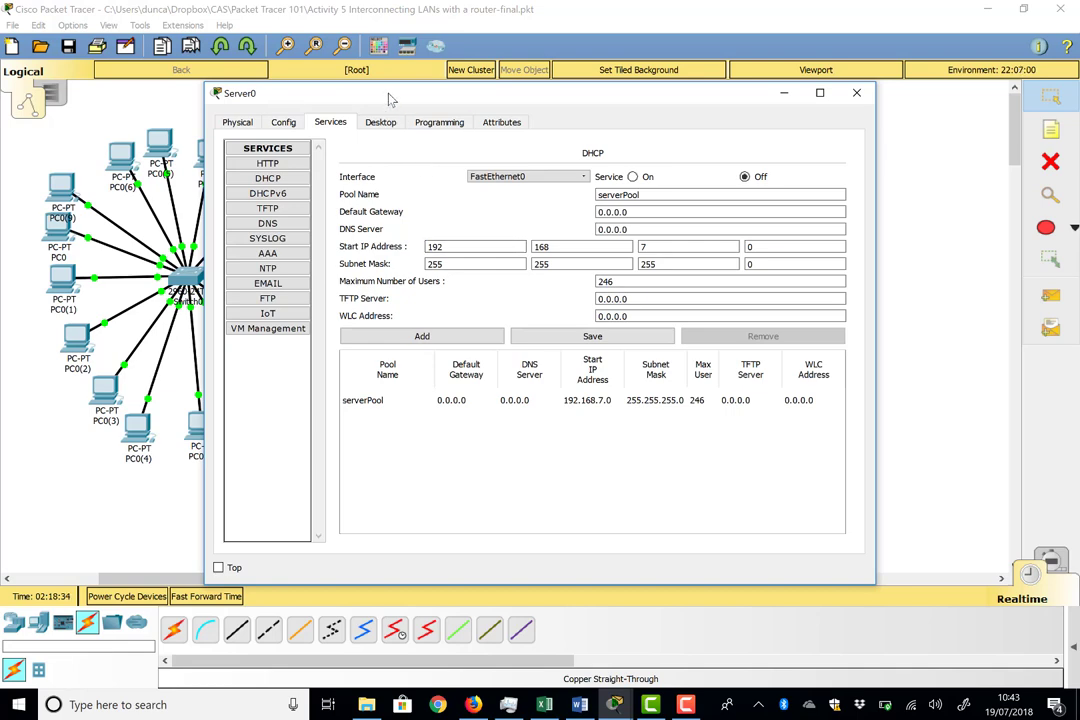
left_click_drag(390, 98, 615, 96)
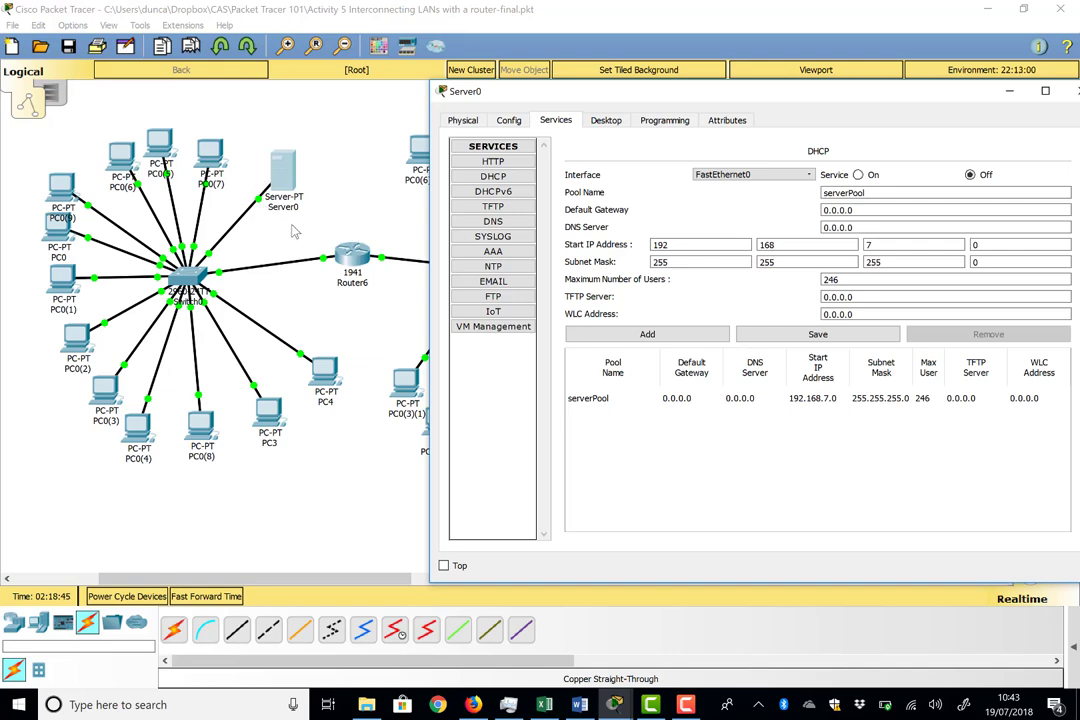
left_click_drag(493, 100, 199, 114)
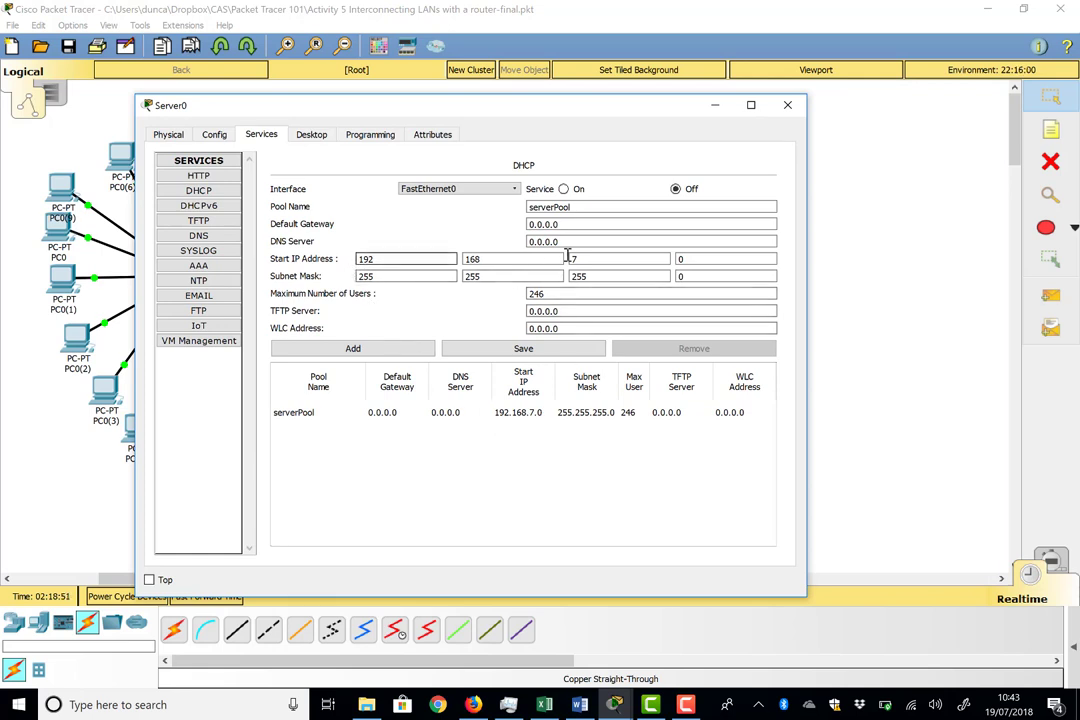
double_click(690, 258)
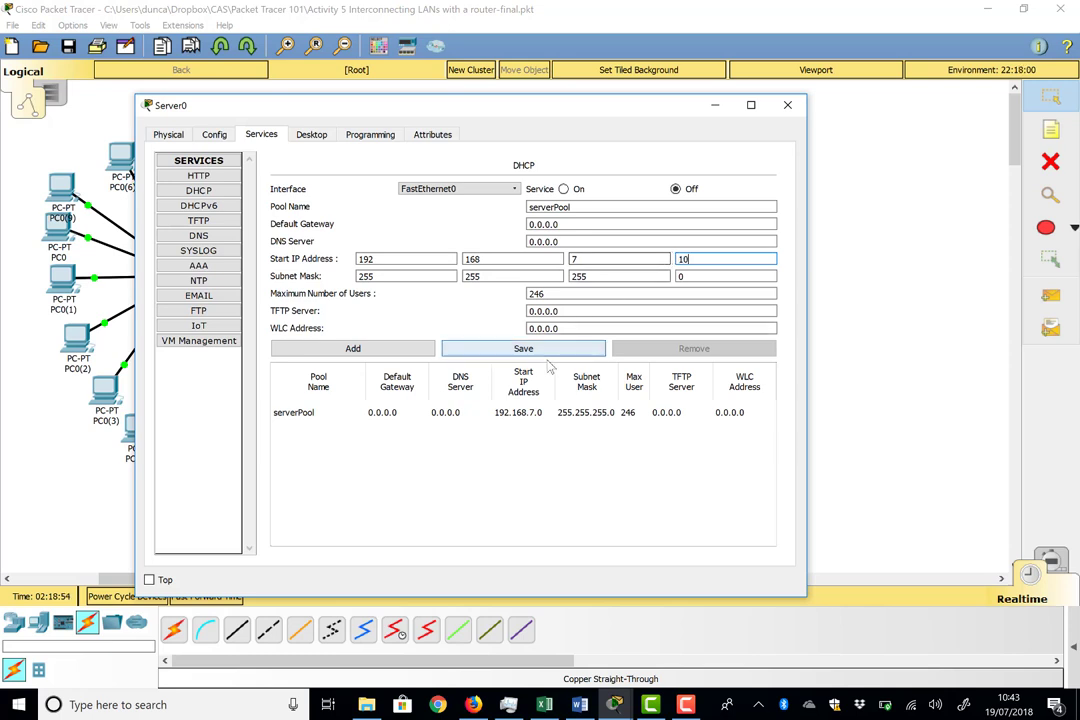
left_click(520, 348)
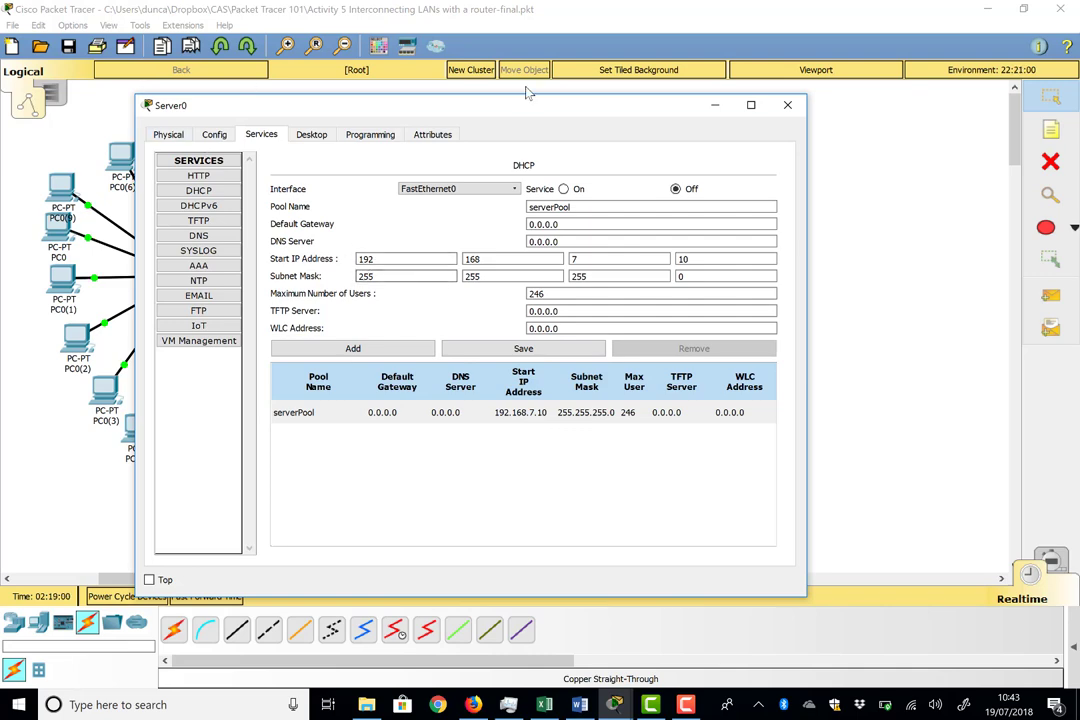
left_click(714, 105)
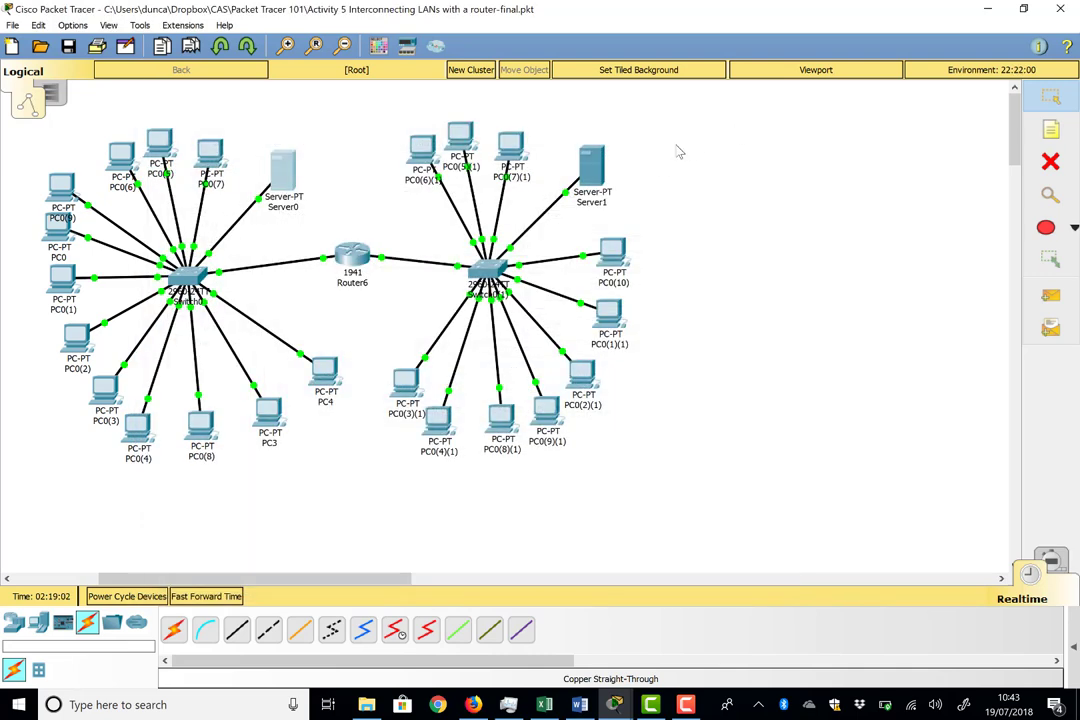
Step: Set the start IP address of Server1's DHCP pool serverPool to 192.168.8.10 and save the pool
left_click(590, 176)
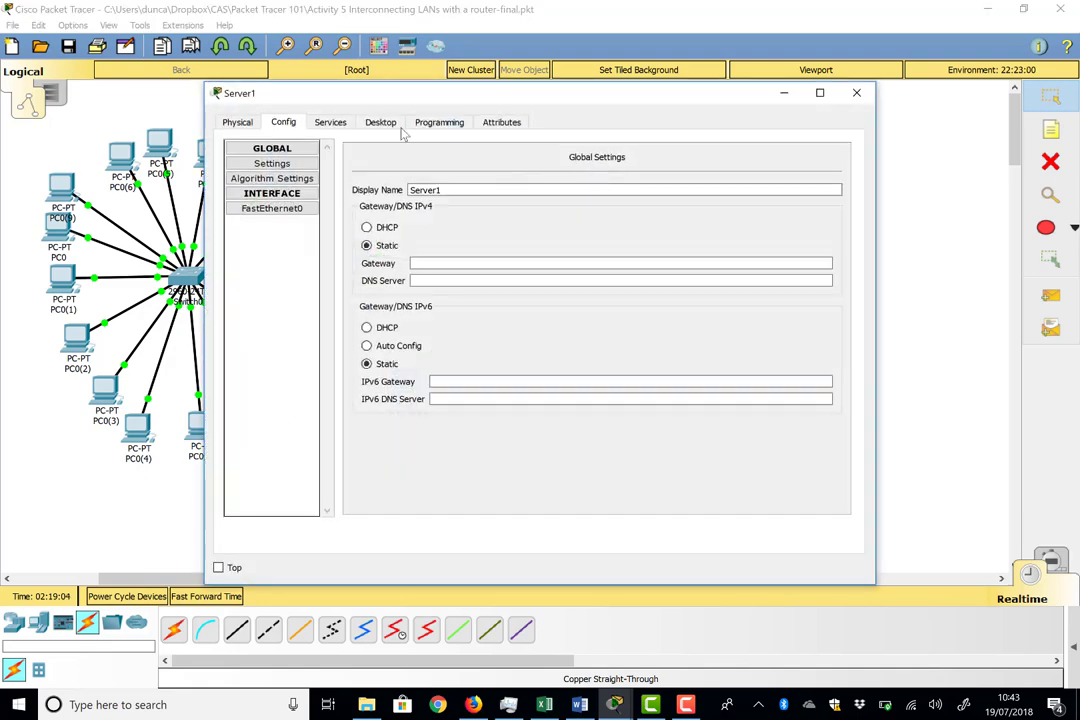
left_click(330, 122)
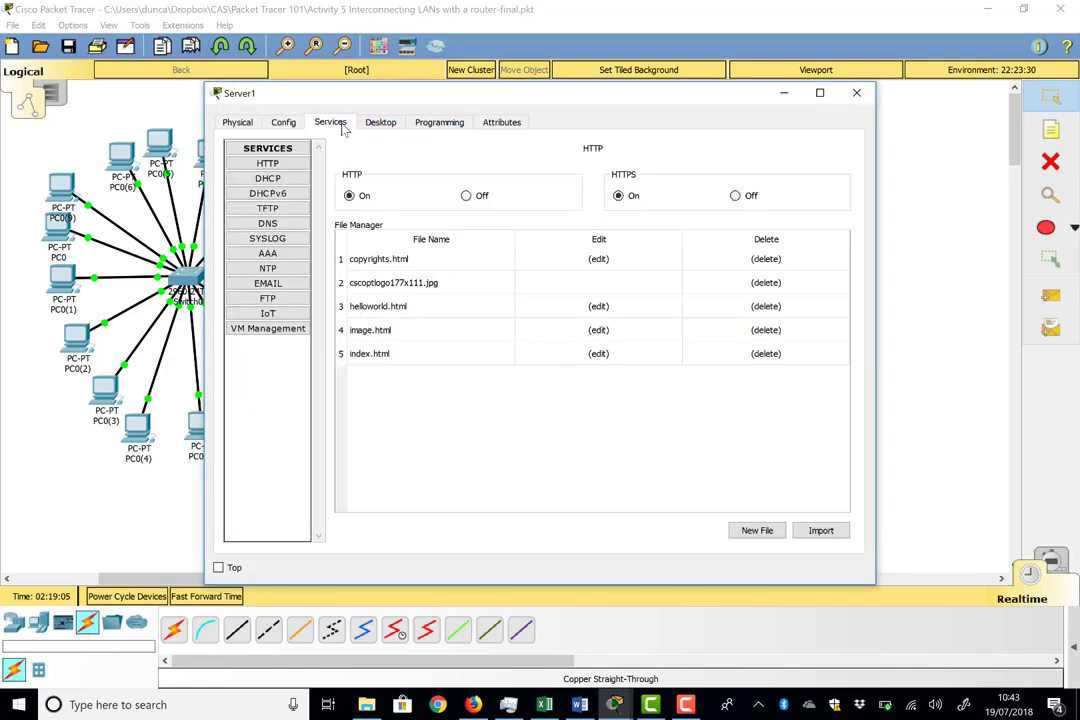
left_click(289, 178)
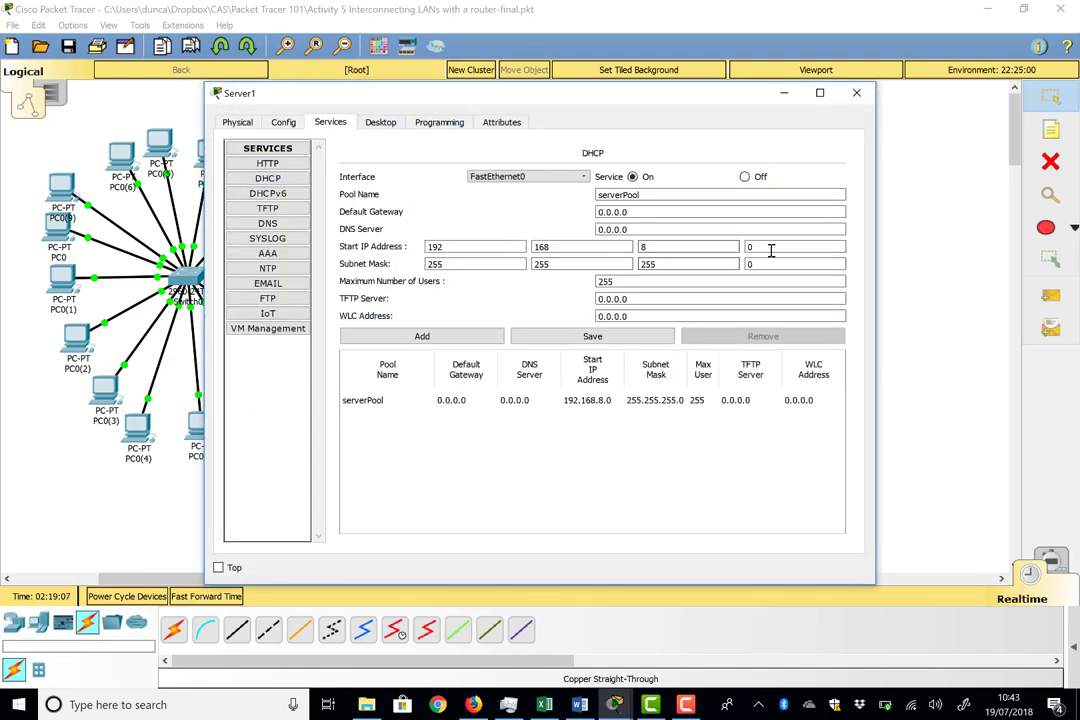
type("10")
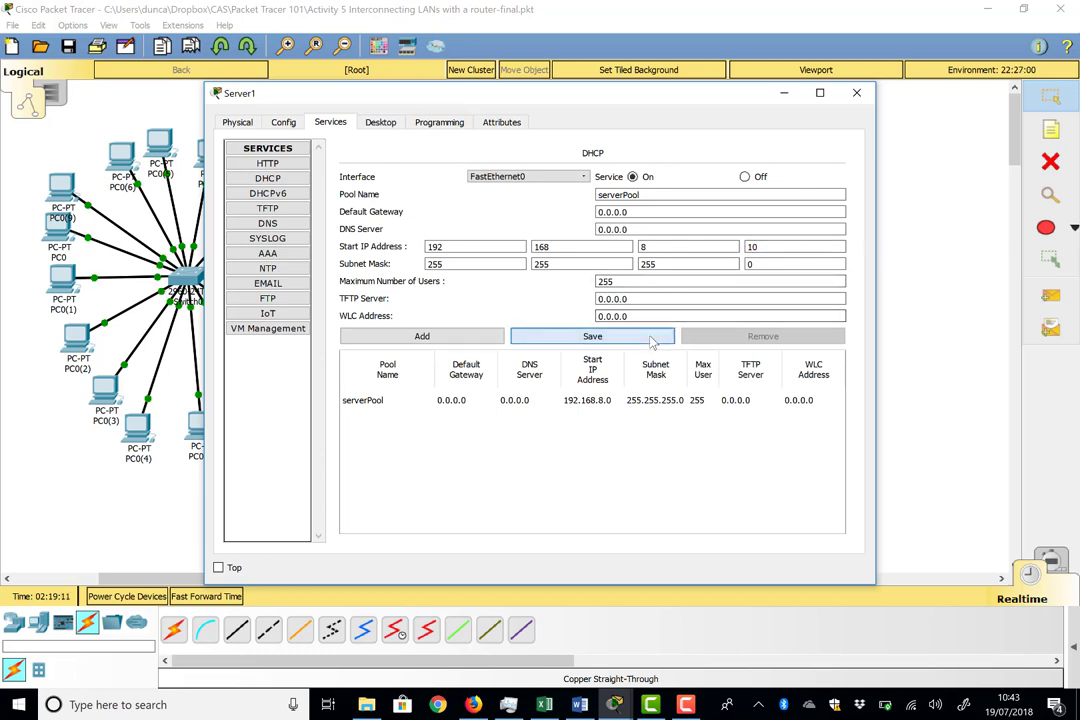
left_click(592, 336)
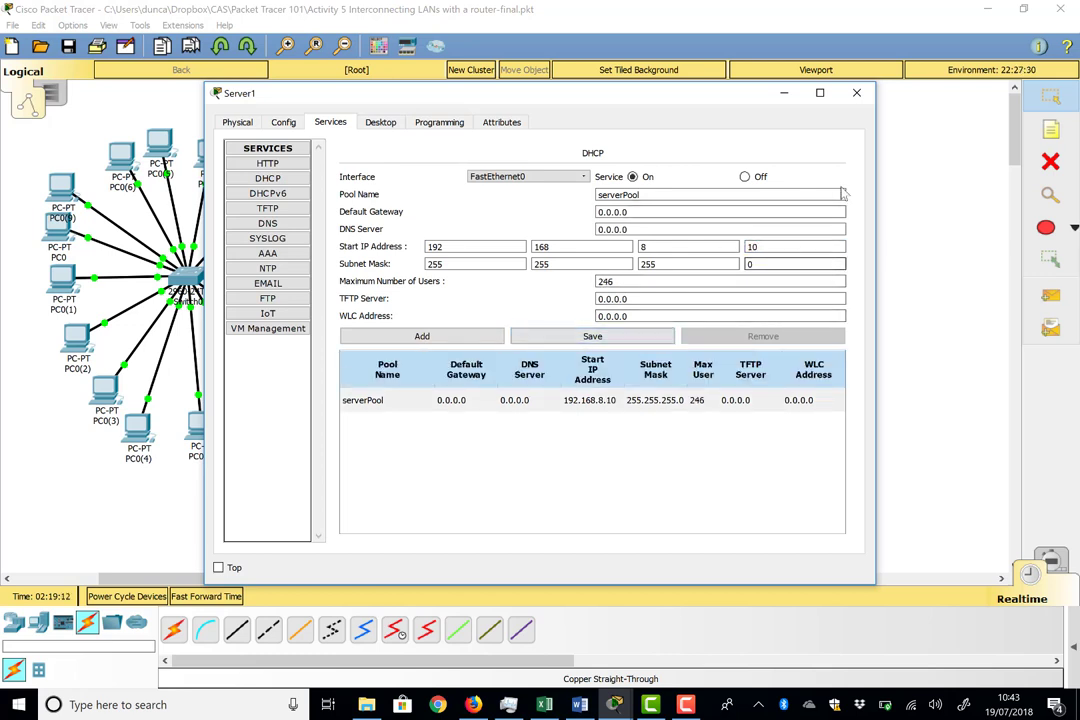
Step: Close Server1's configuration, power cycle all devices and accept resetting the network
left_click(856, 92)
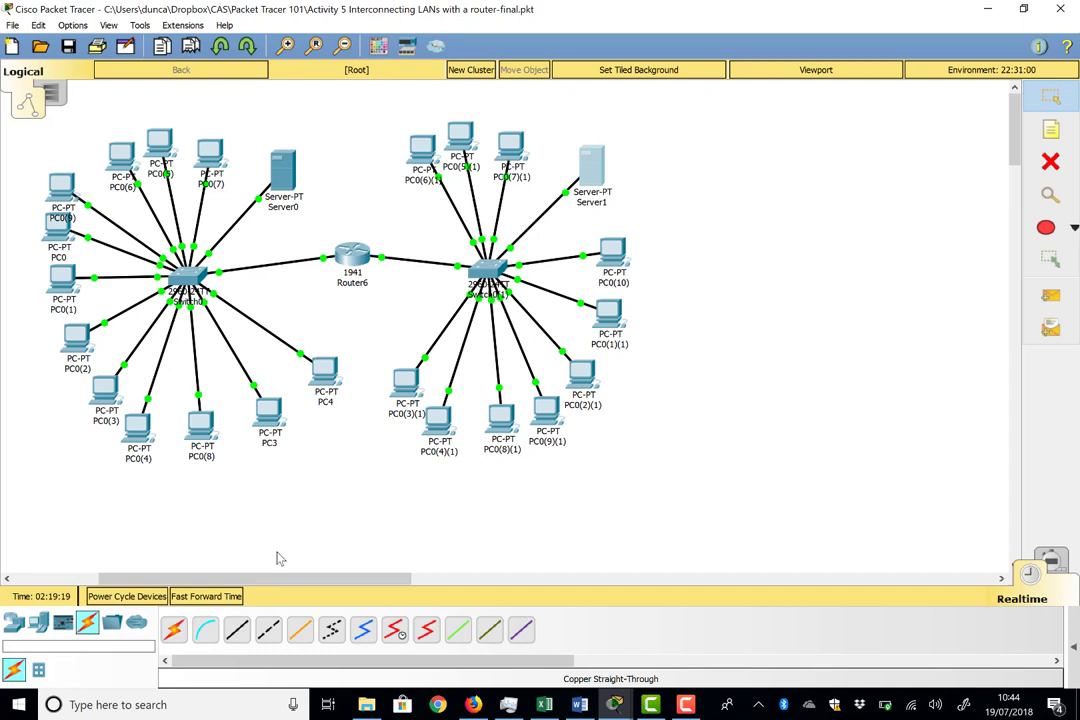
left_click(127, 596)
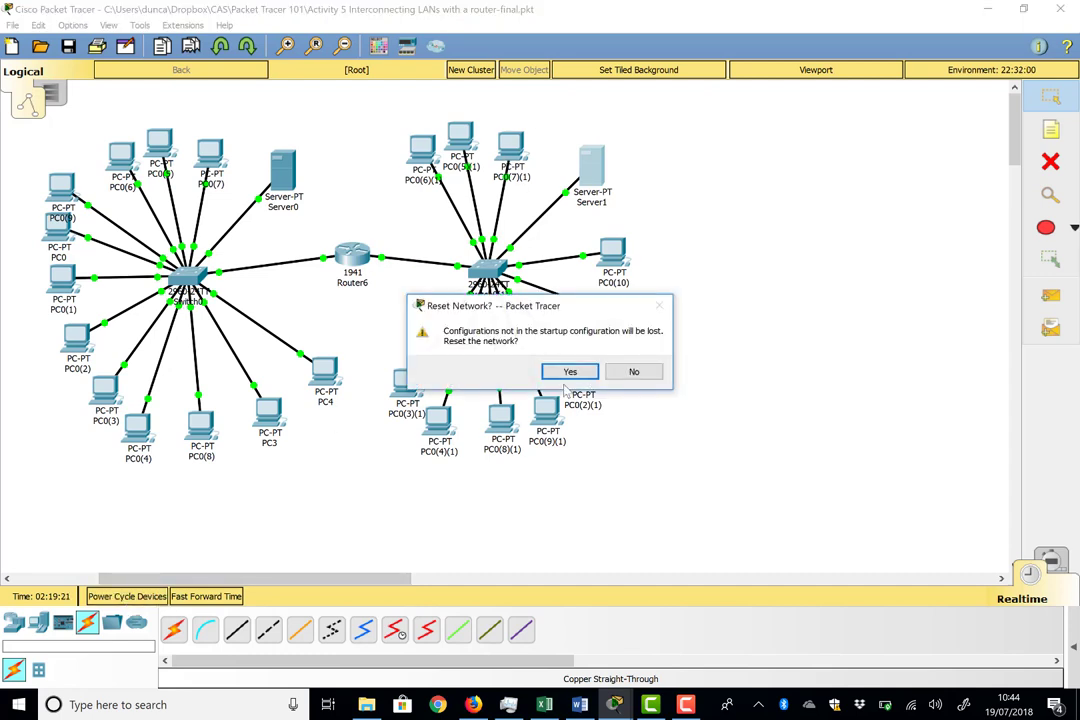
left_click(570, 371)
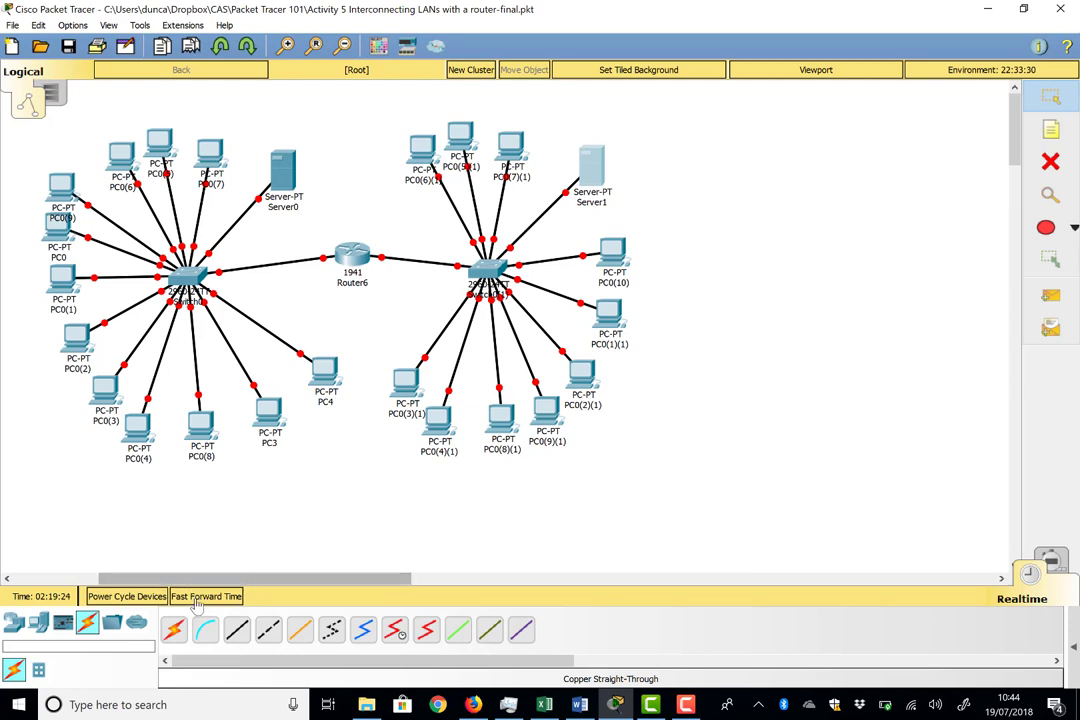
Step: Fast-forward the network time several times and check the IP addresses of PC0(7) and PC0(4)
left_click(197, 599)
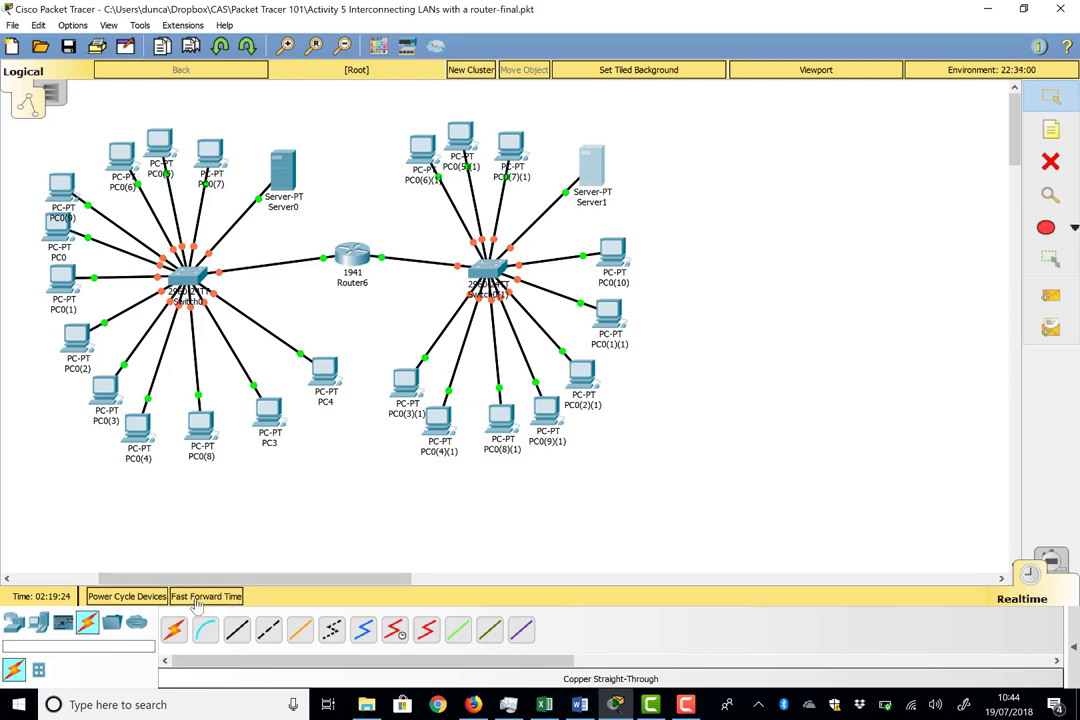
left_click(197, 599)
mouse_move(220, 150)
left_click(206, 596)
mouse_move(205, 150)
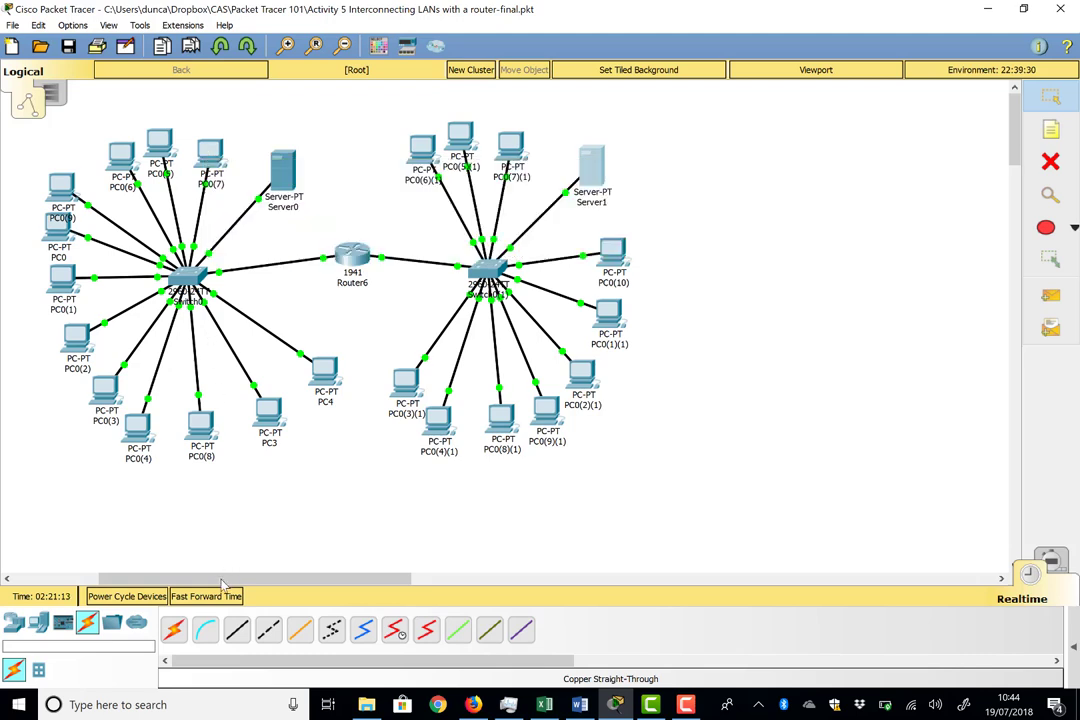
left_click(210, 596)
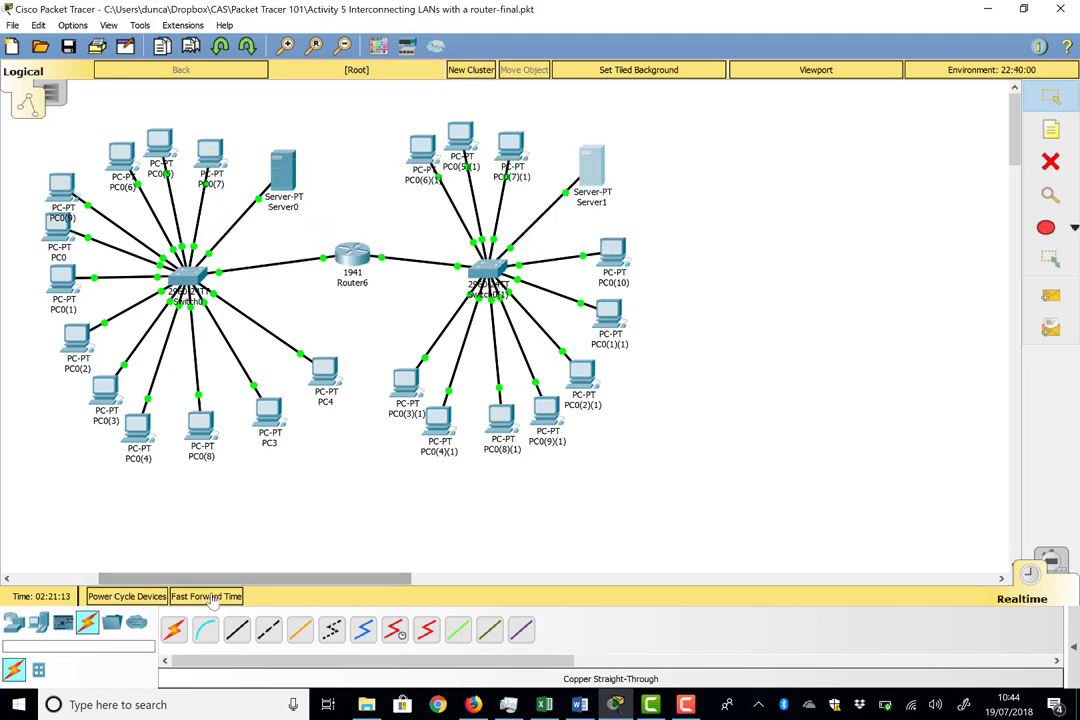
left_click(212, 596)
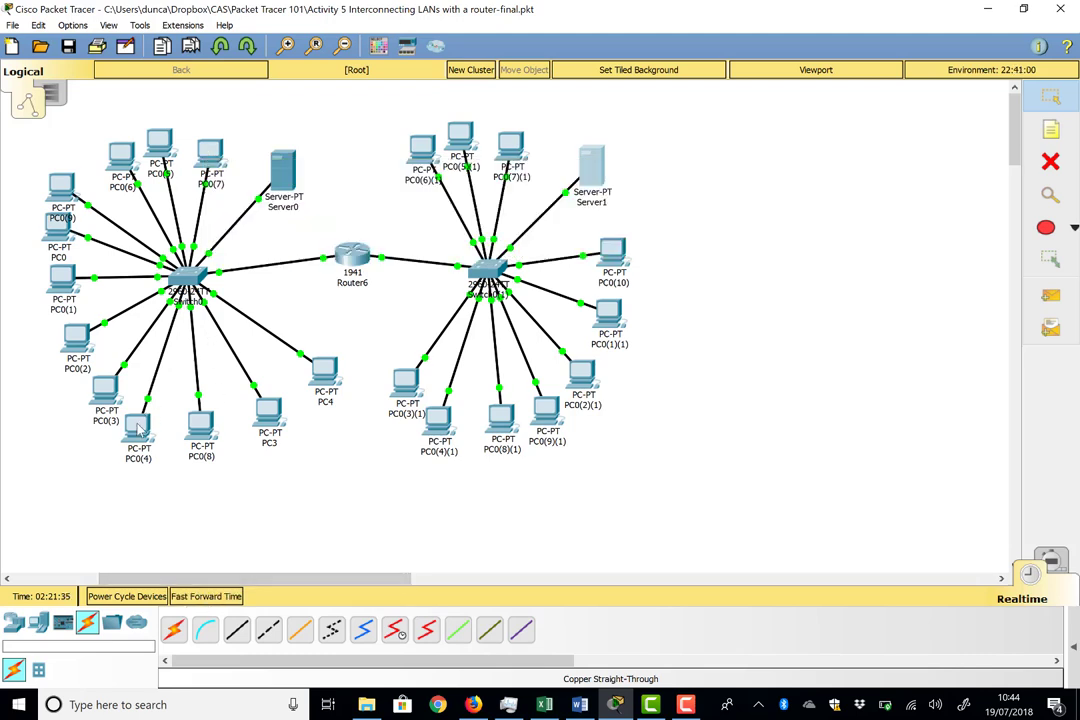
mouse_move(140, 428)
left_click(206, 596)
mouse_move(213, 163)
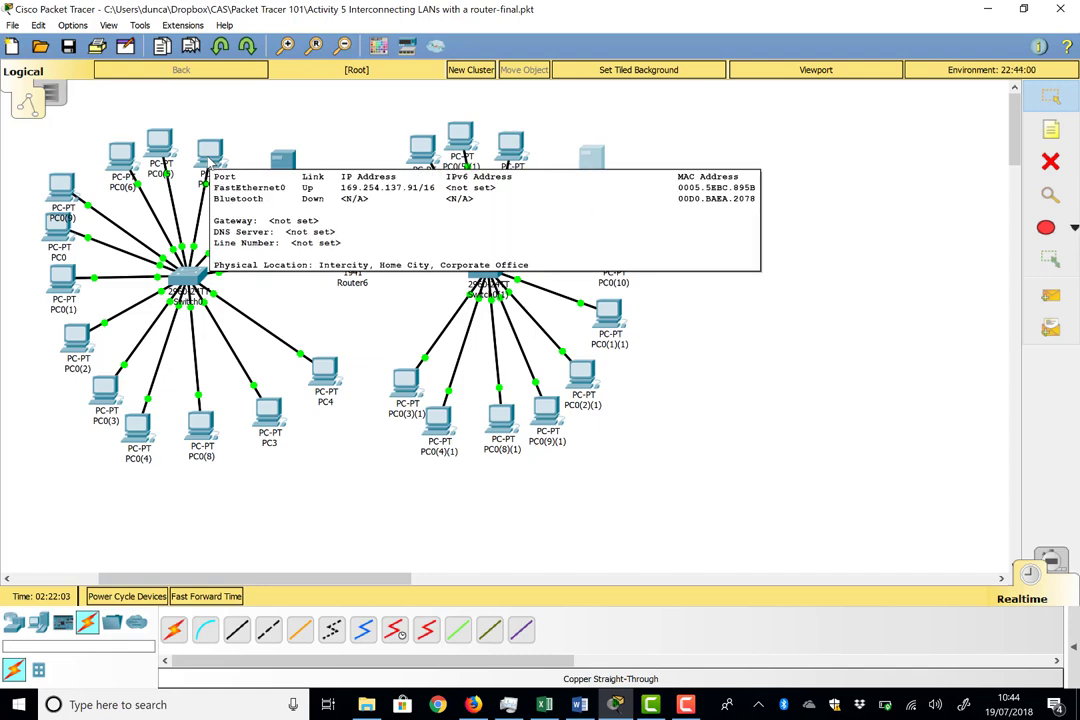
Step: Turn on Server0's DHCP service and close the server's configuration
left_click(284, 161)
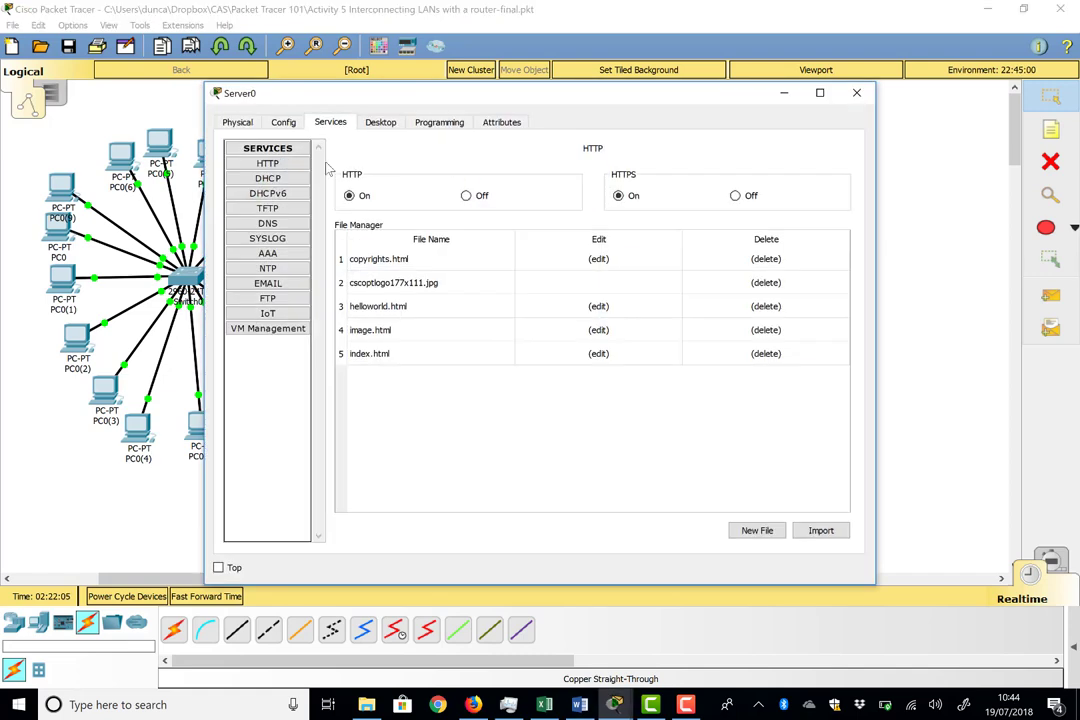
left_click(294, 183)
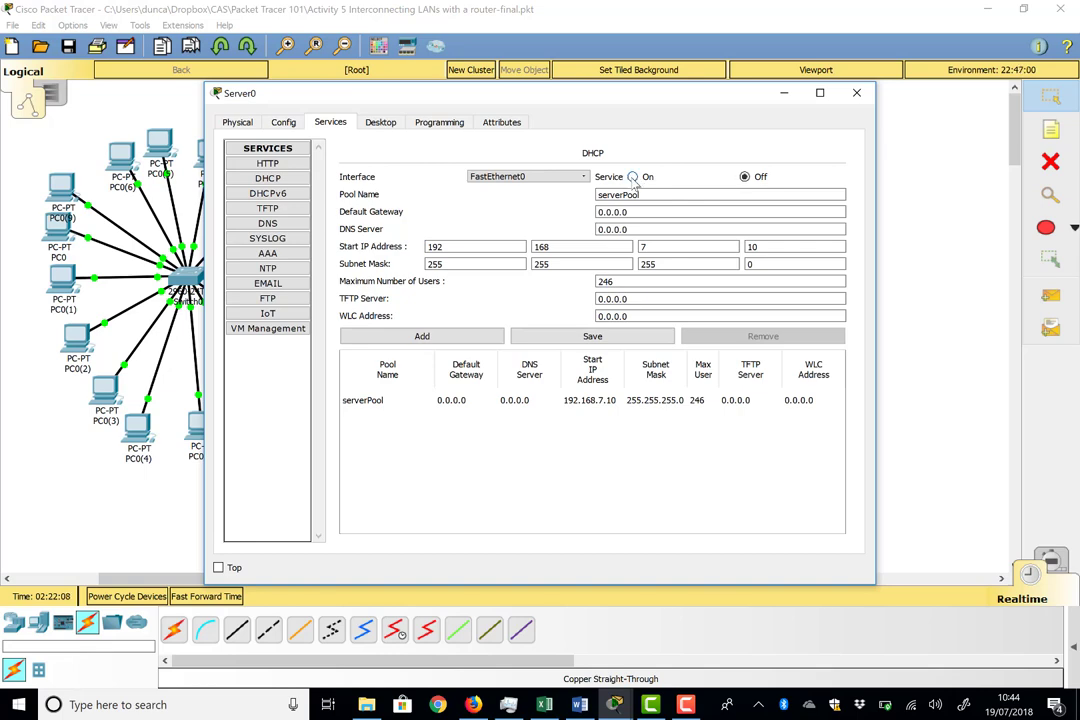
left_click(856, 95)
Step: Check Server1 and the IP addresses assigned to PC0(7)(1) and PC0(1)(1) on its LAN
left_click(600, 163)
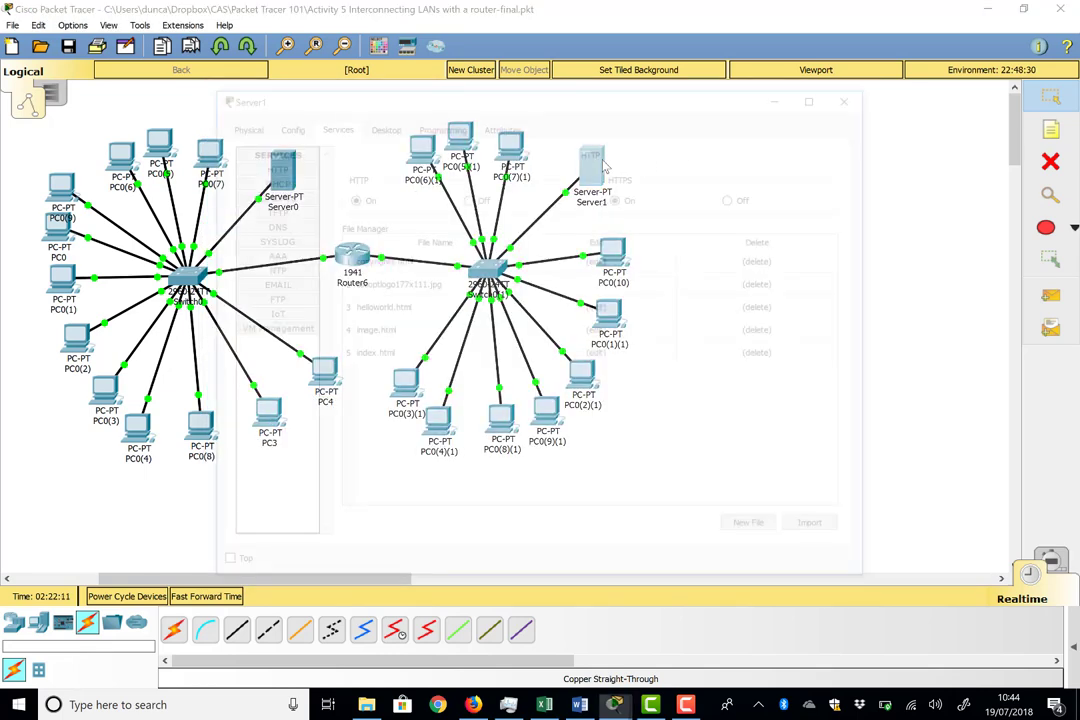
left_click(843, 101)
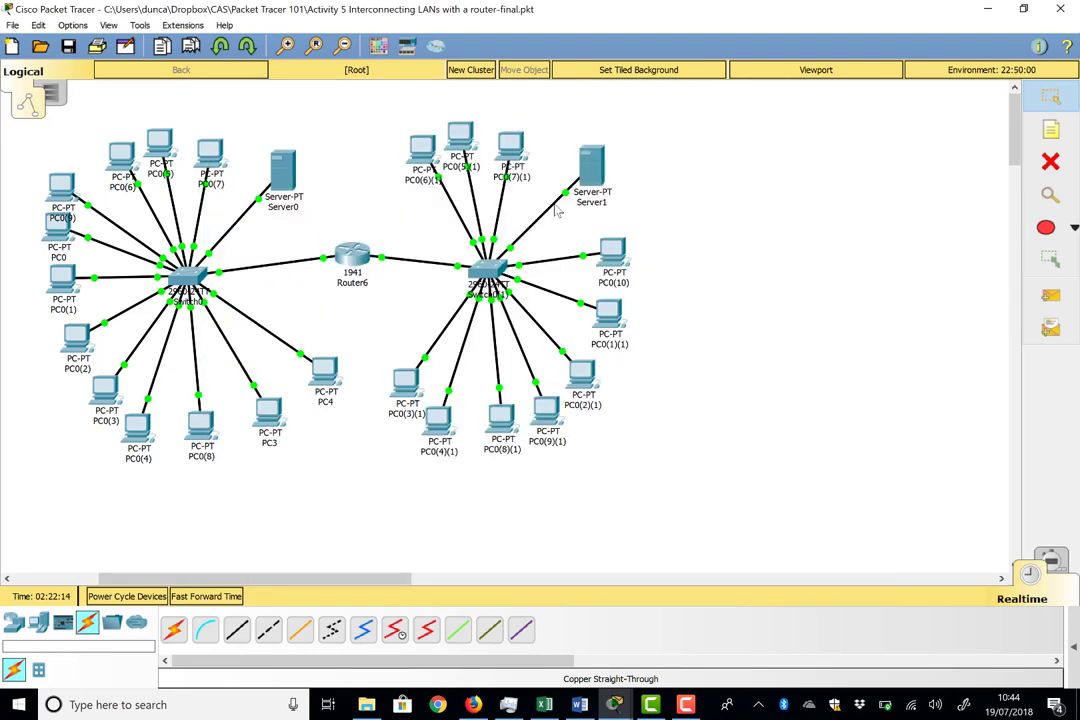
mouse_move(514, 144)
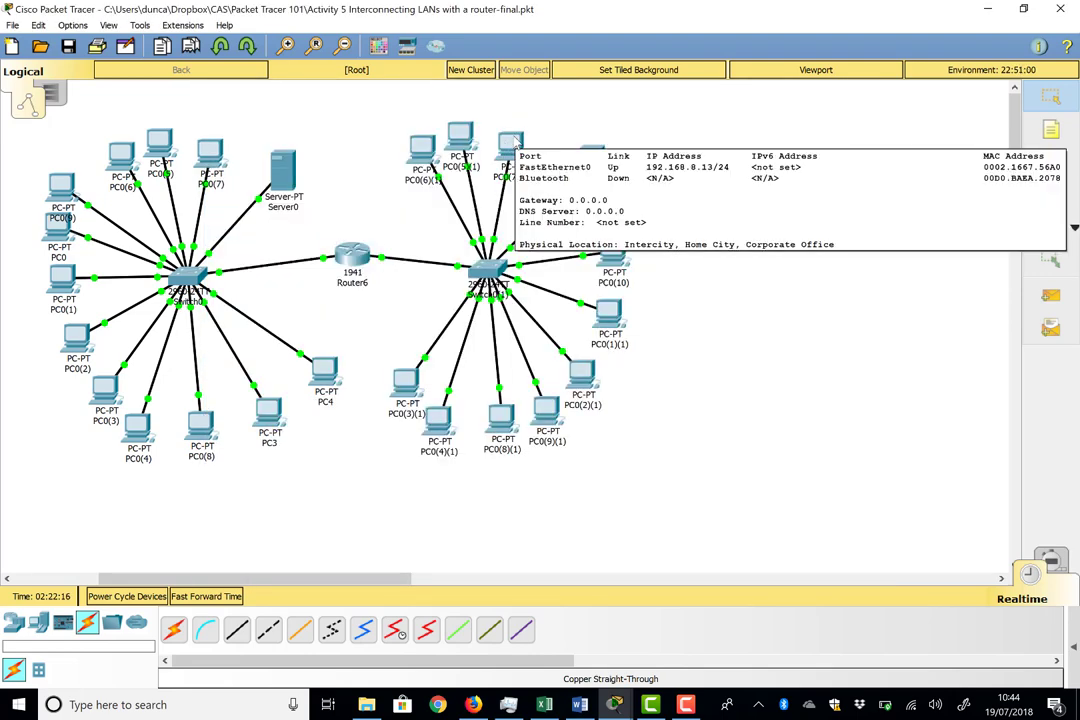
left_click(610, 312)
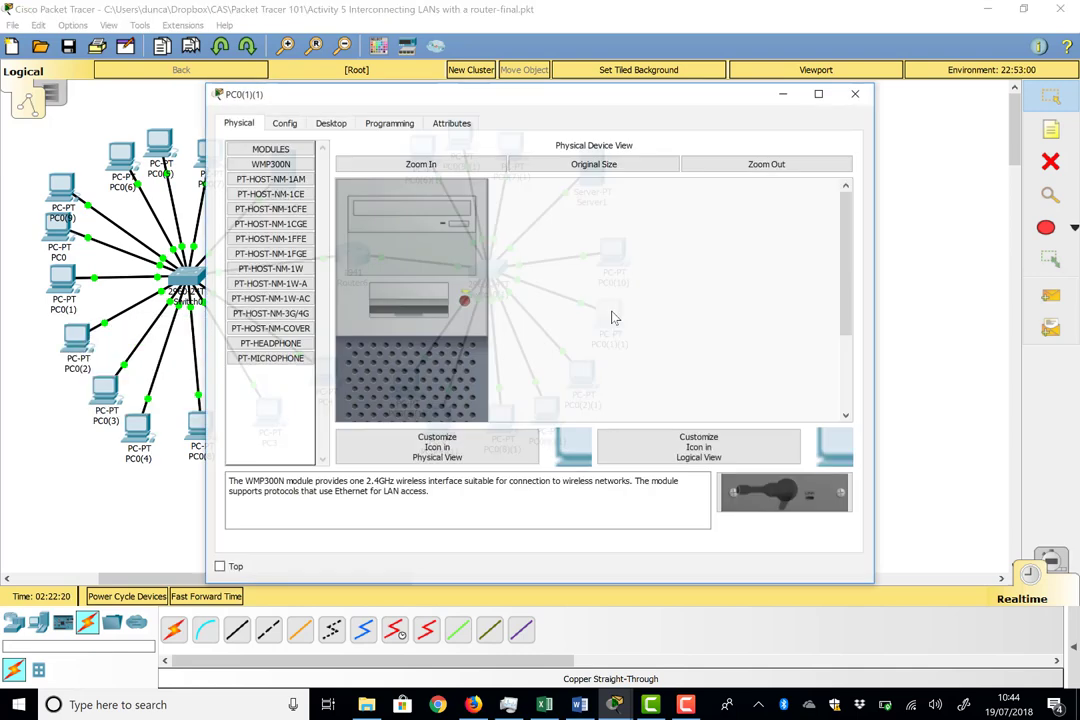
left_click(722, 80)
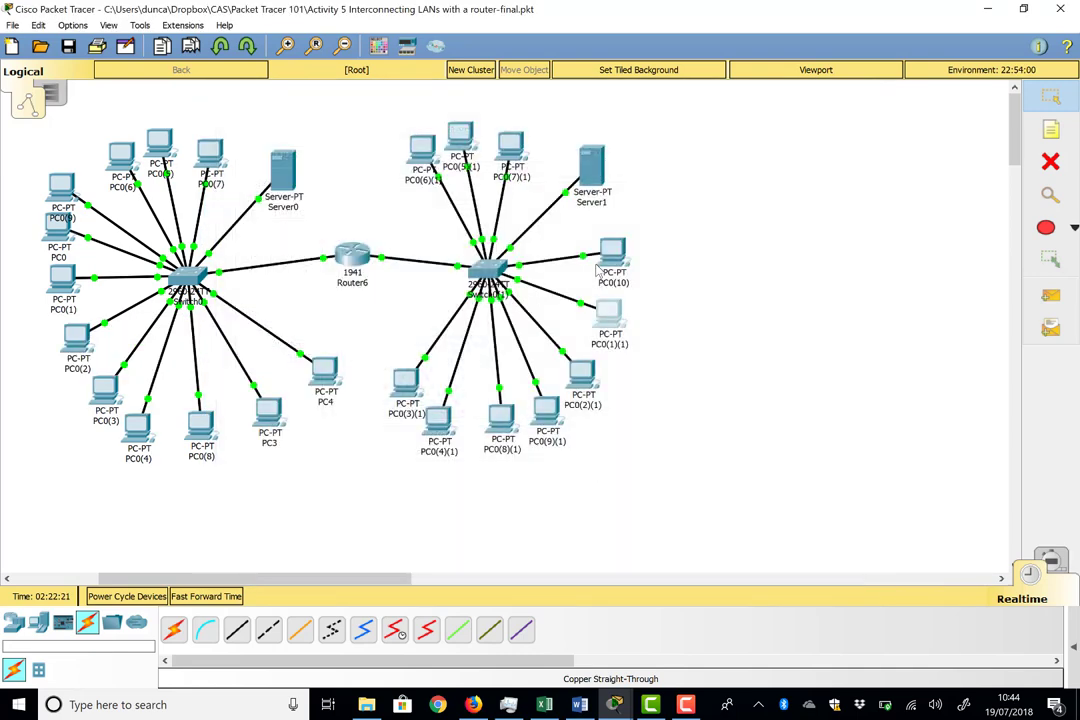
mouse_move(612, 322)
Step: Fast-forward the network time twice and recheck the IP address of PC0(7) on Server0's LAN
mouse_move(215, 163)
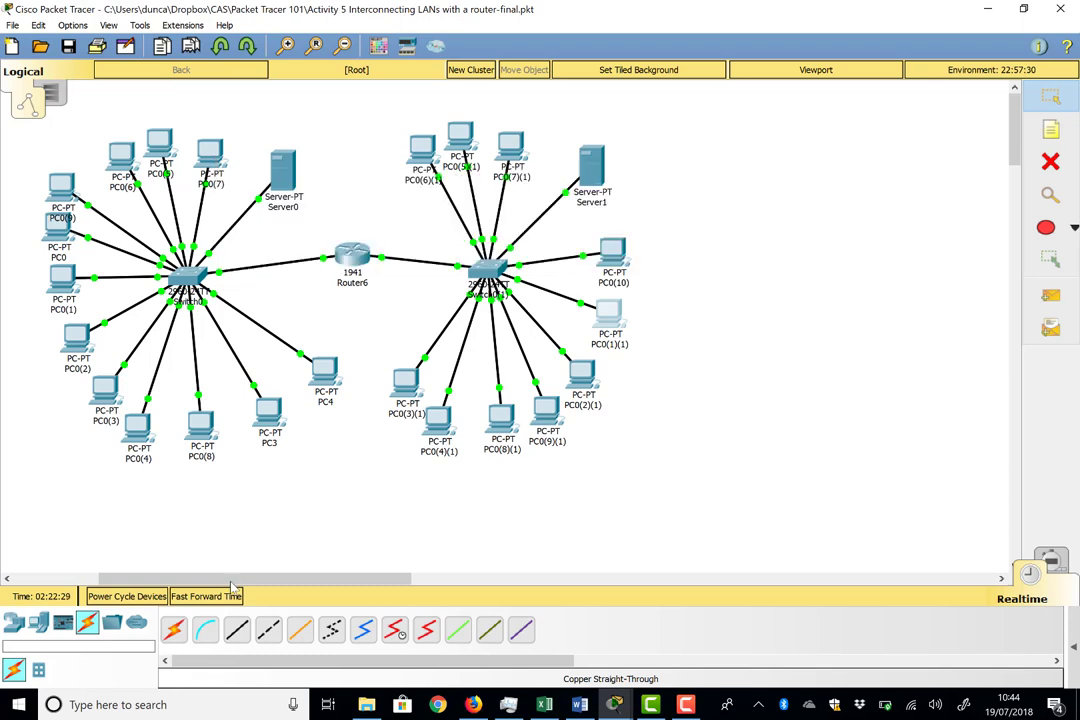
left_click(222, 597)
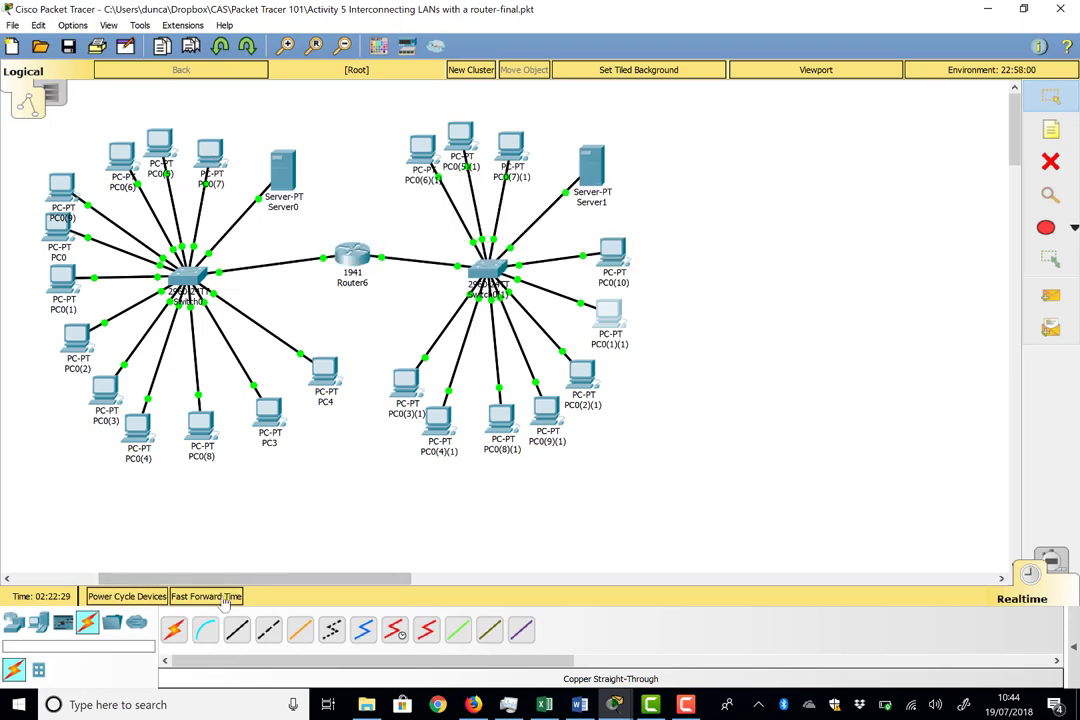
left_click(222, 597)
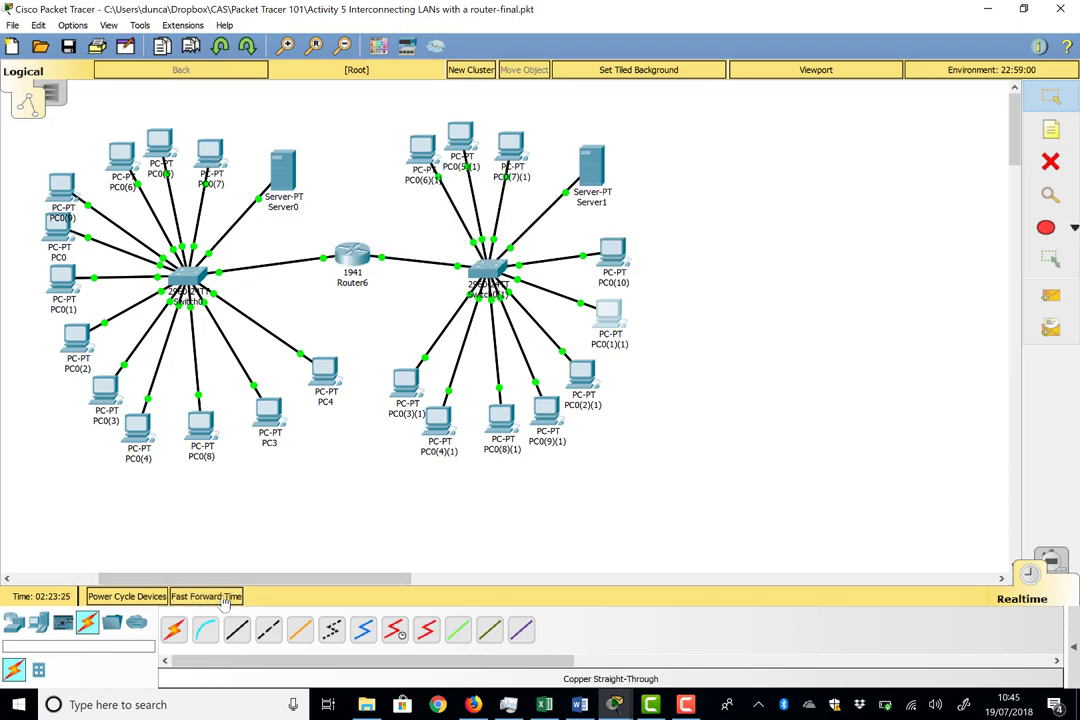
mouse_move(215, 163)
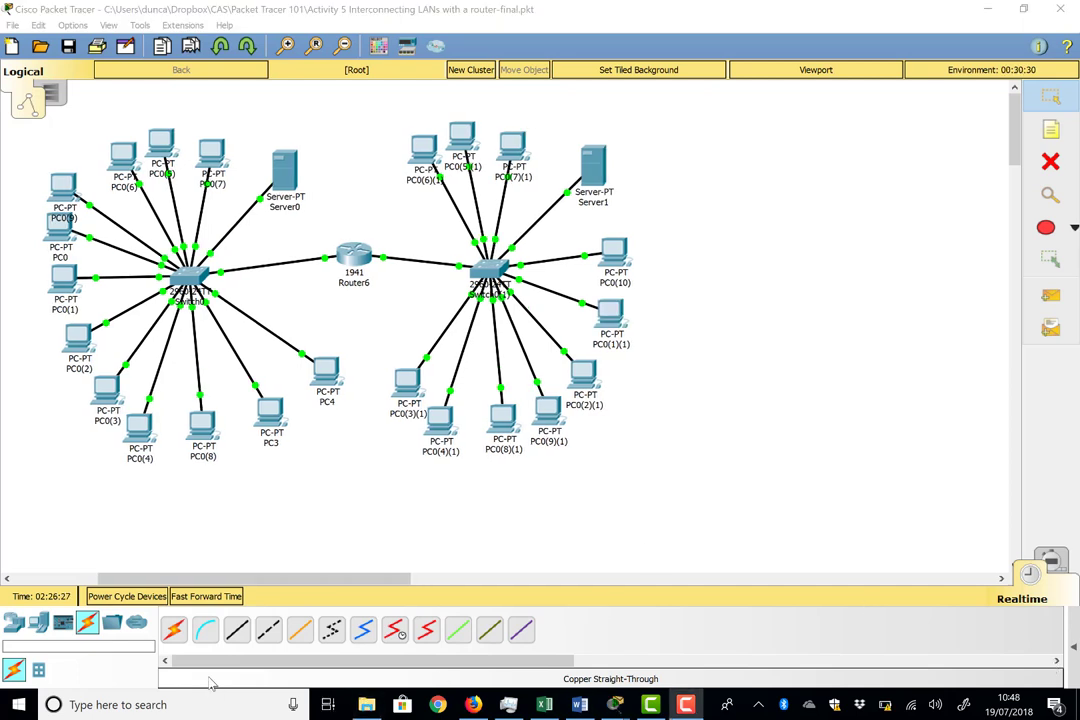
Step: Add a PC above PC4, connect its FastEthernet0 to Switch0's FastEthernet0/13 with a copper straight-through cable, and fast-forward the network time
left_click(38, 622)
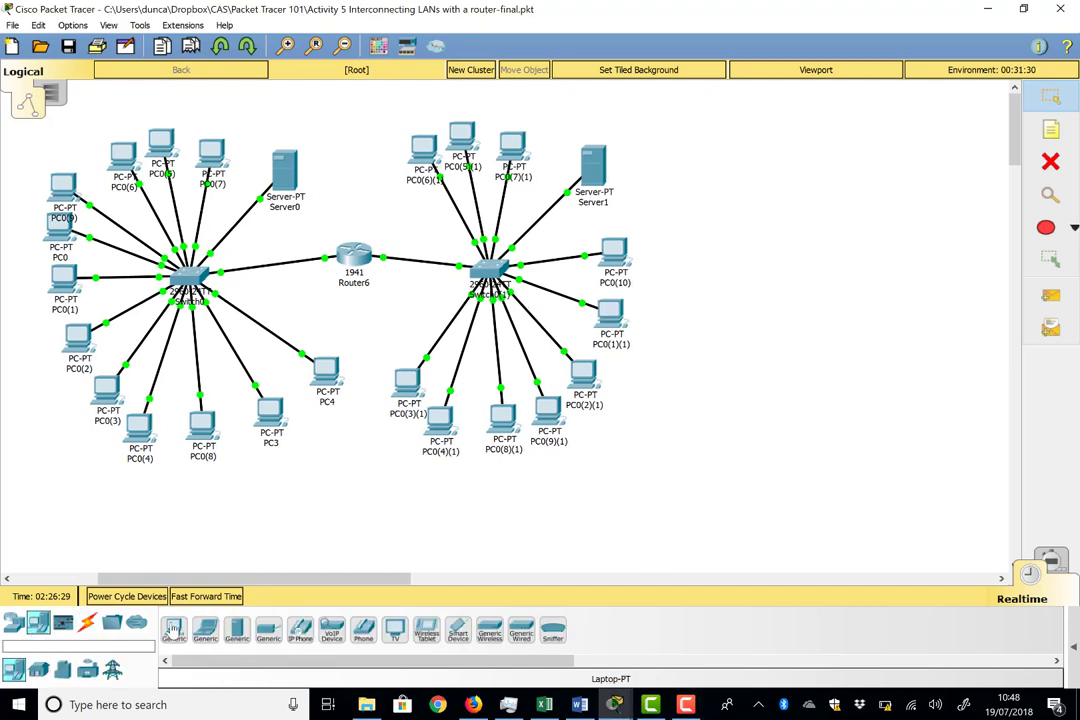
left_click_drag(173, 630, 350, 340)
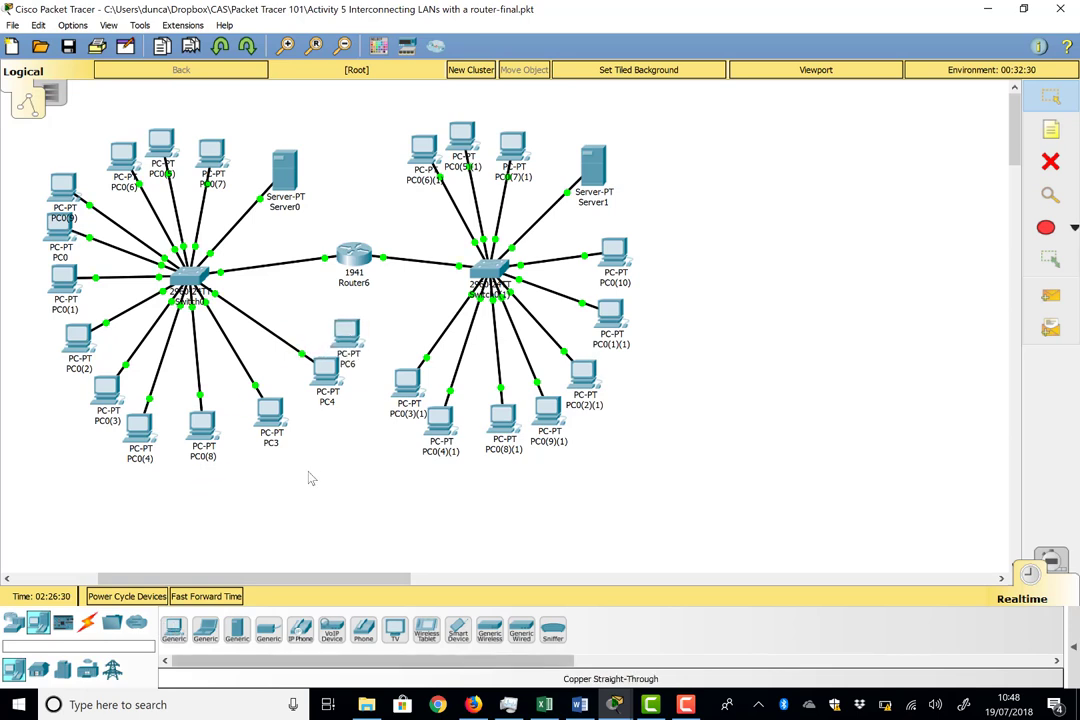
left_click(88, 622)
left_click(239, 627)
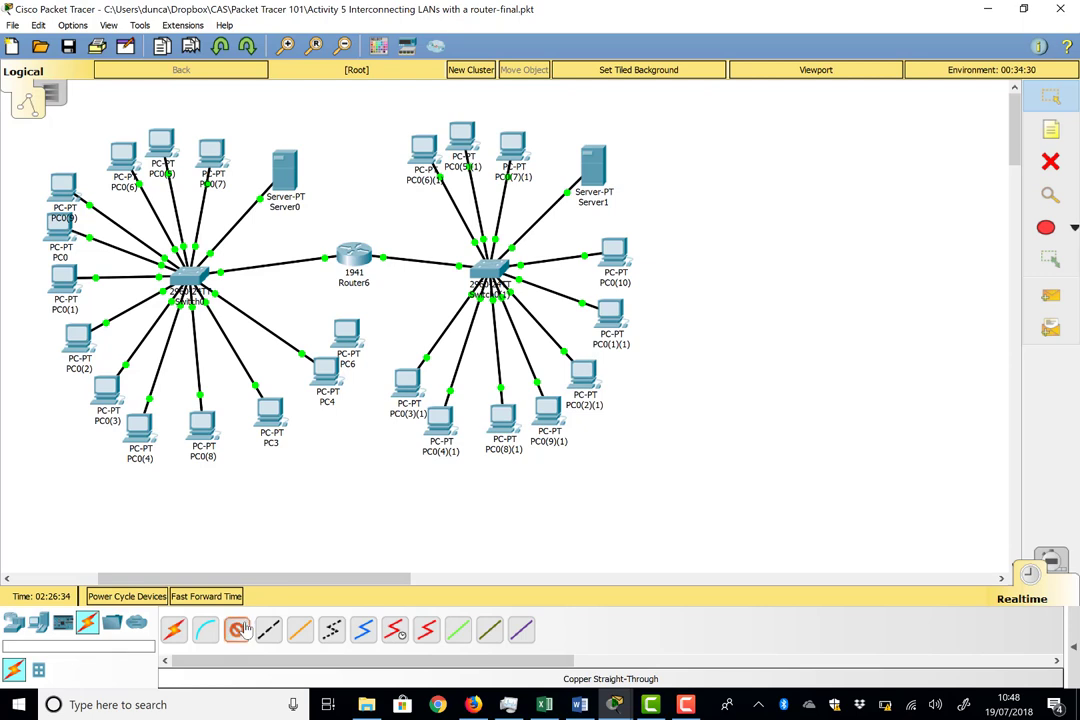
left_click(348, 337)
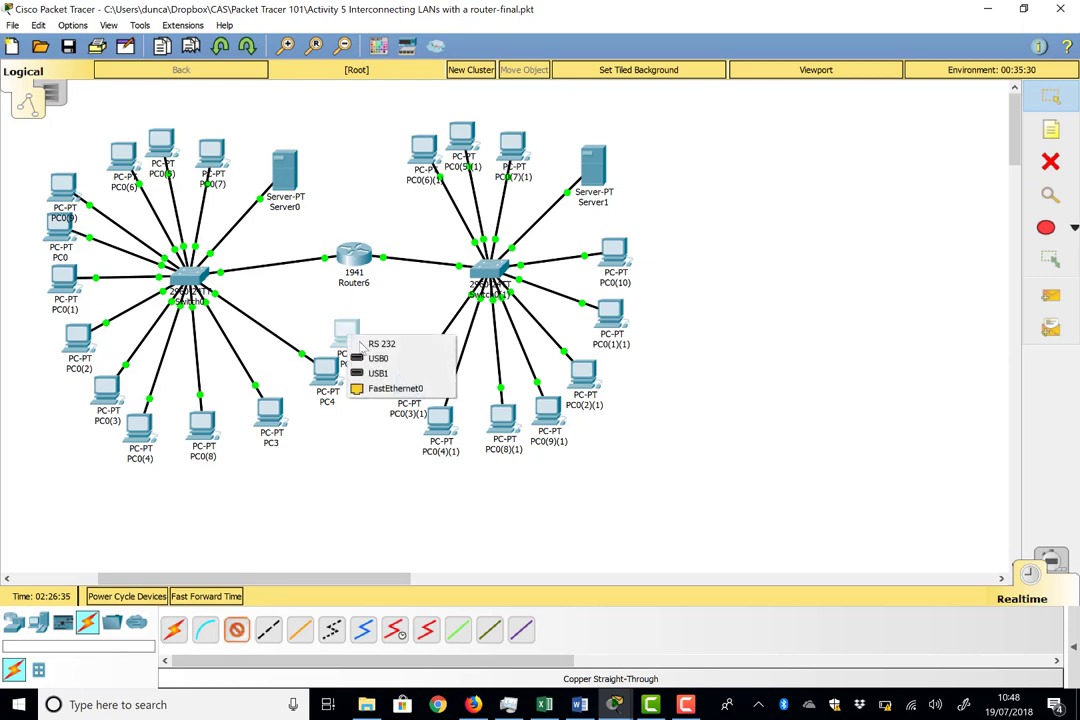
left_click(388, 385)
left_click(190, 280)
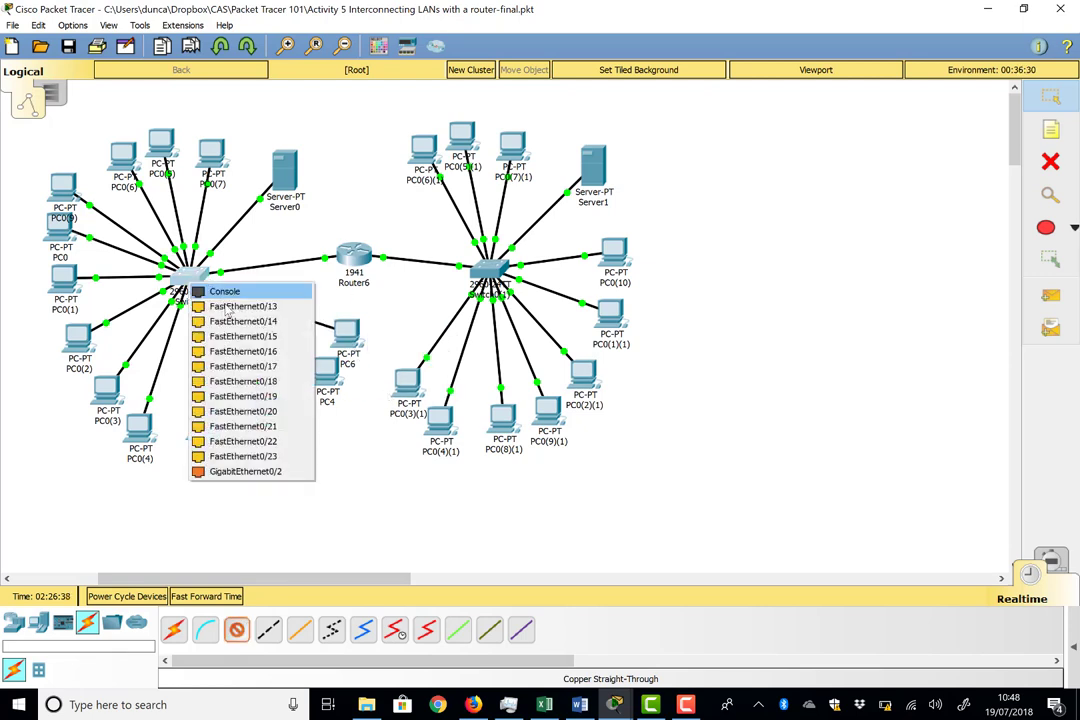
left_click(236, 306)
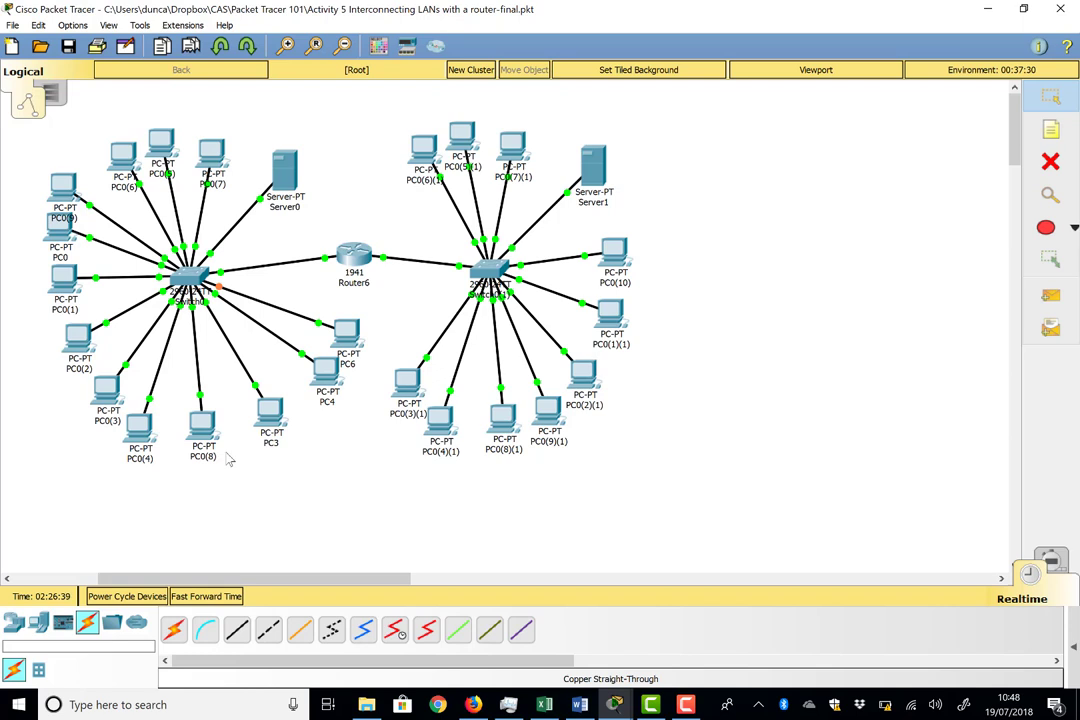
left_click(195, 598)
Step: Switch to Simulation mode and set the IP configuration of PC6's FastEthernet0 interface to DHCP
left_click(1051, 561)
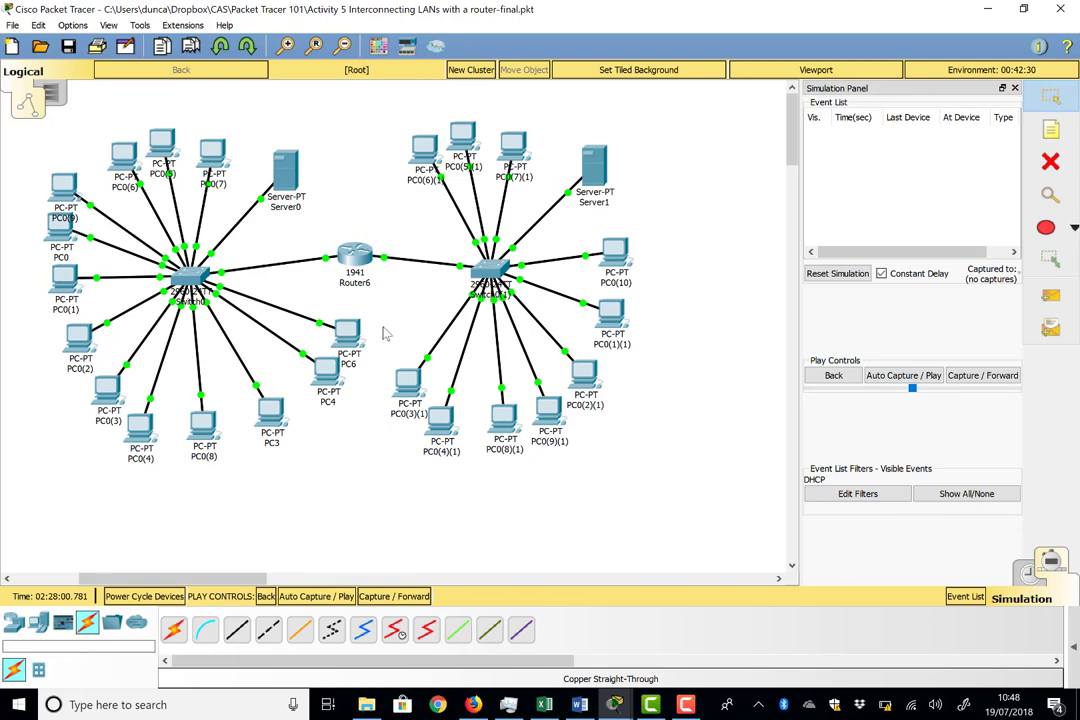
left_click(347, 334)
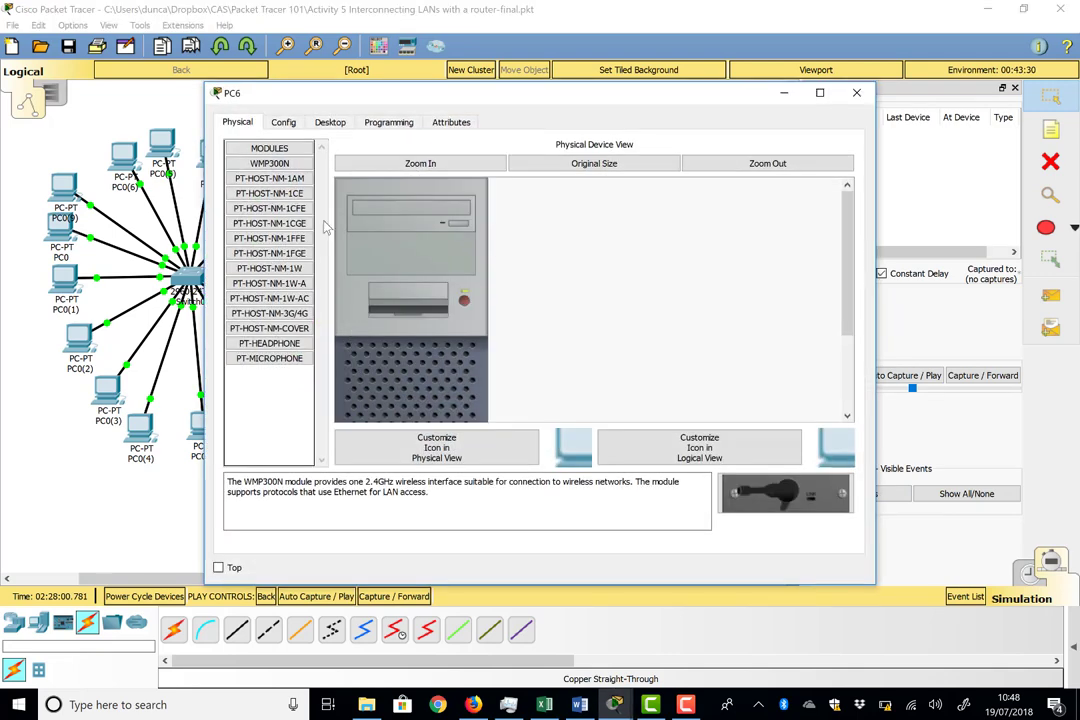
left_click(283, 122)
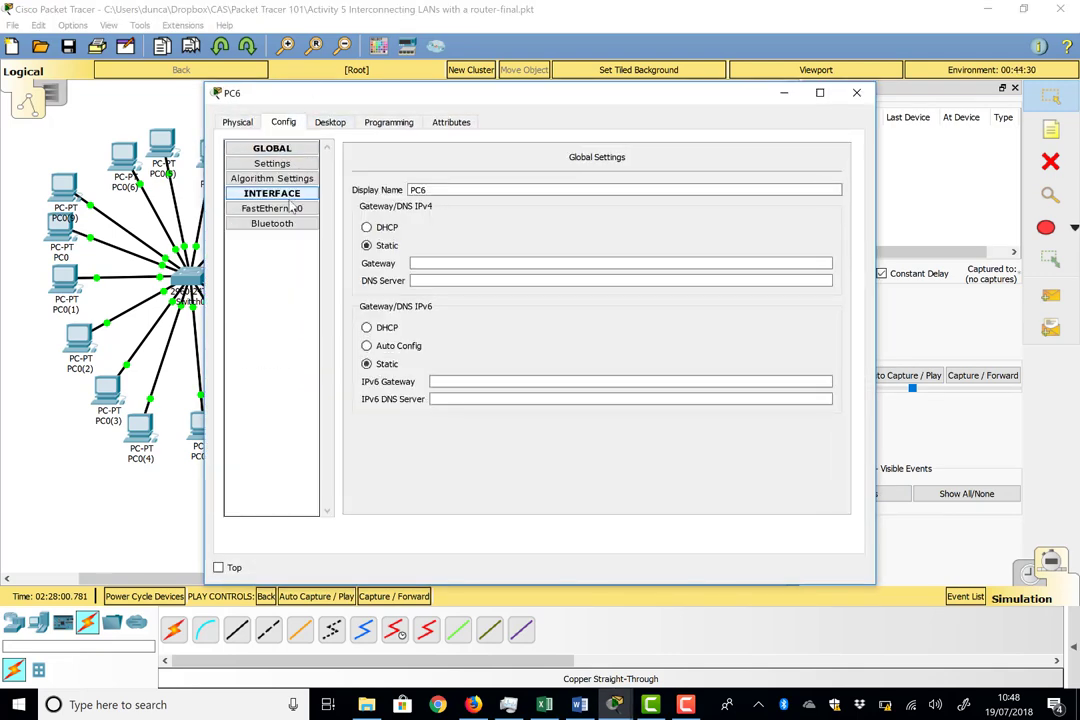
left_click(293, 208)
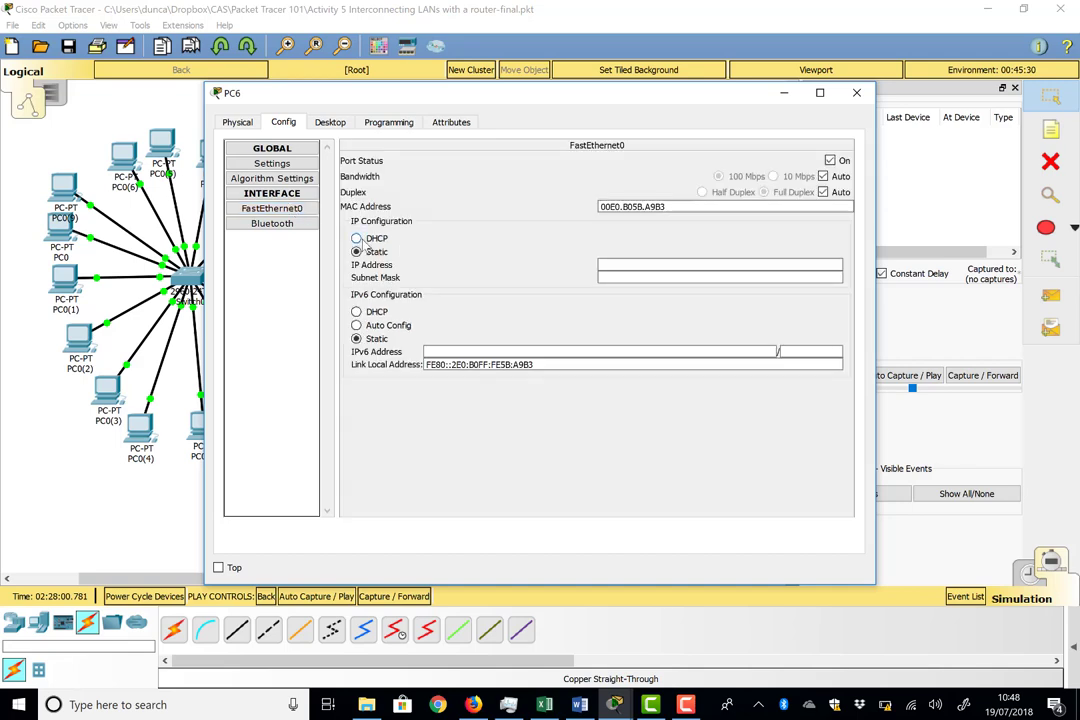
left_click(356, 238)
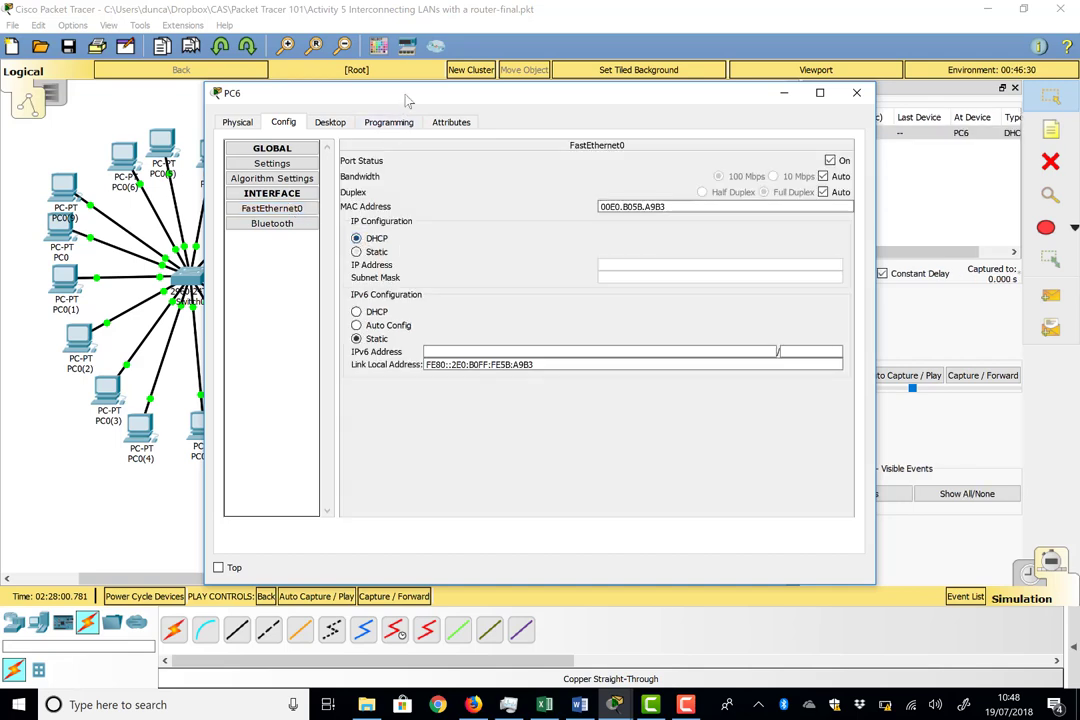
Step: Move PC6's window clear of the topology and advance the simulation by four captures to follow its DHCP request
left_click_drag(400, 92, 258, 528)
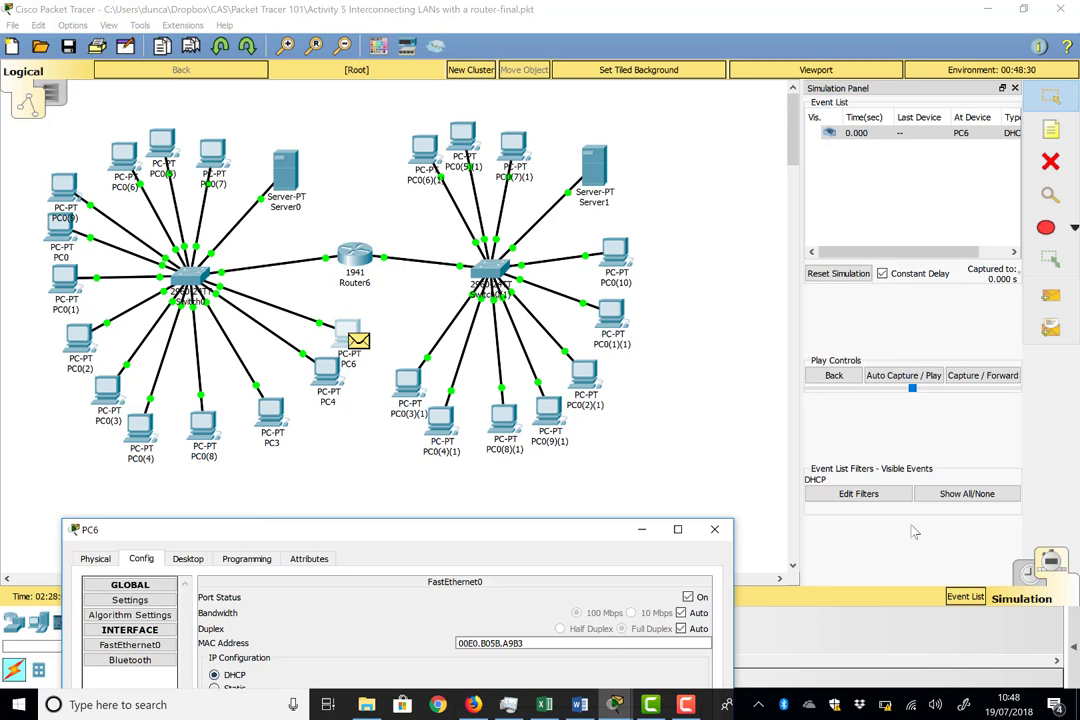
left_click(978, 376)
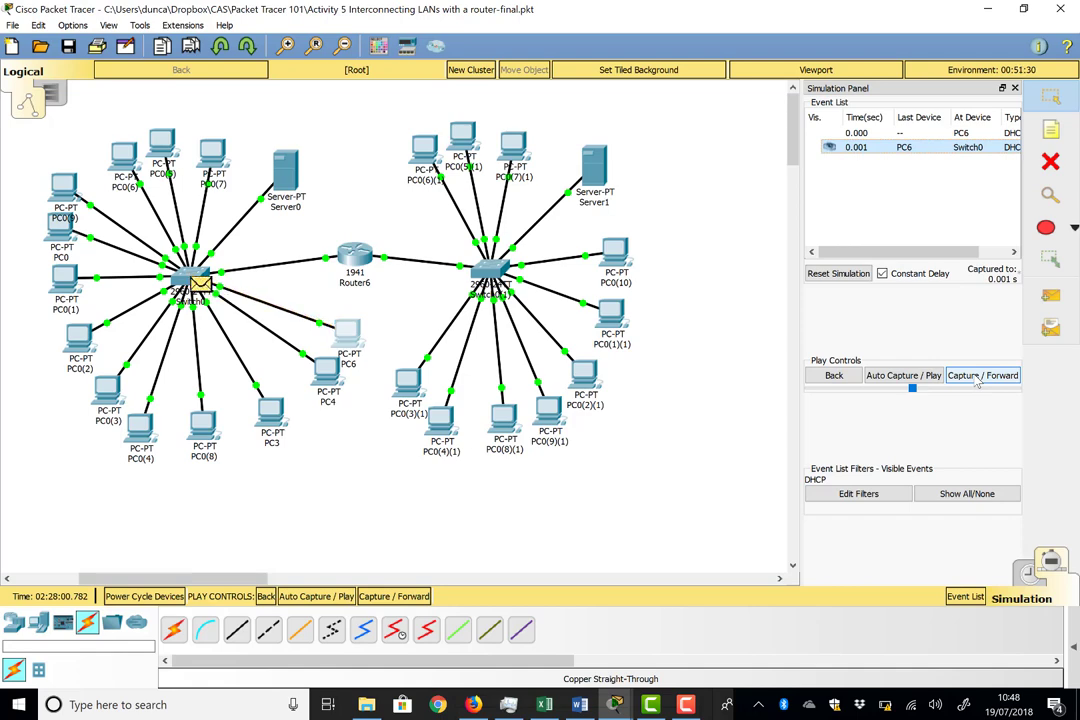
left_click(978, 377)
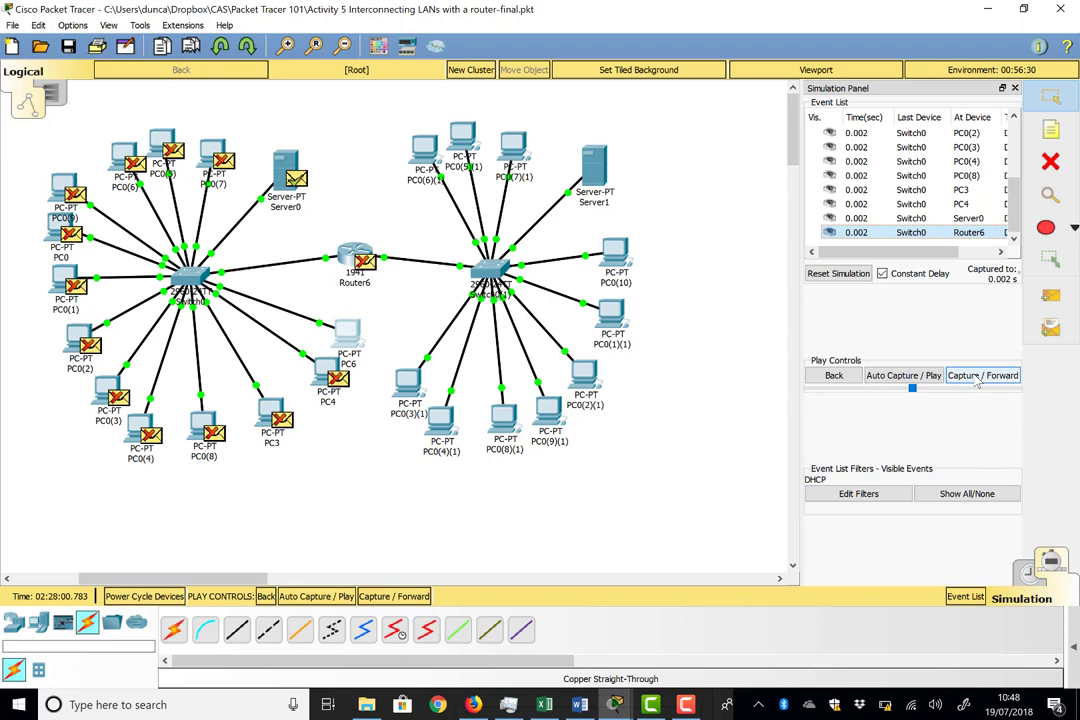
left_click(977, 376)
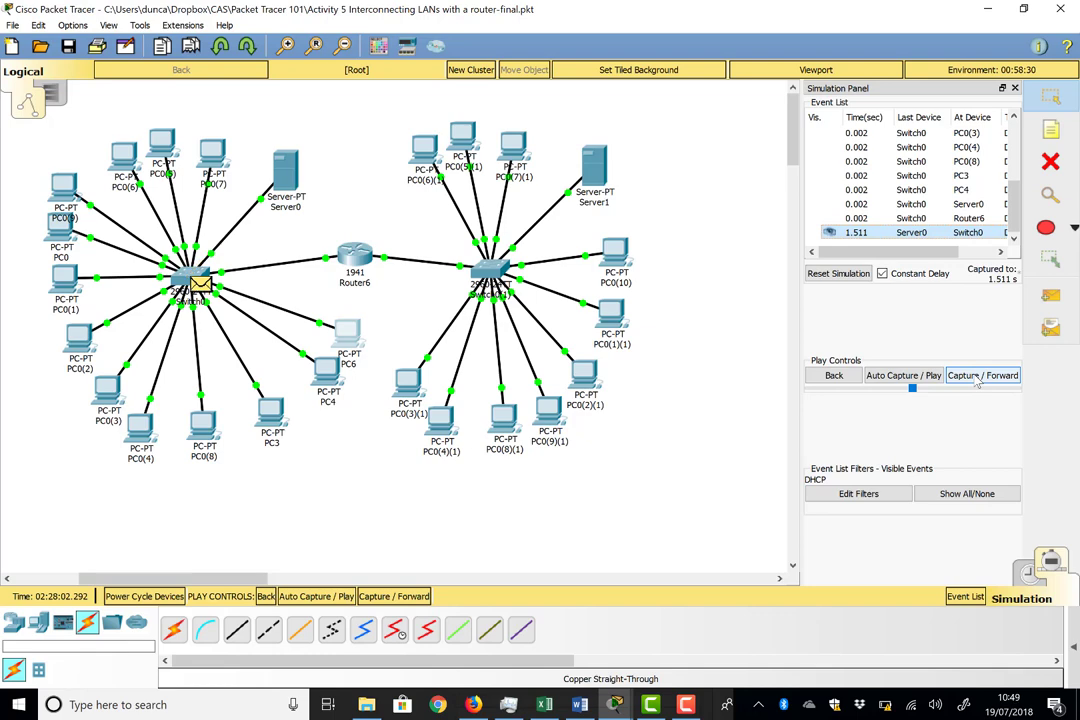
left_click(977, 376)
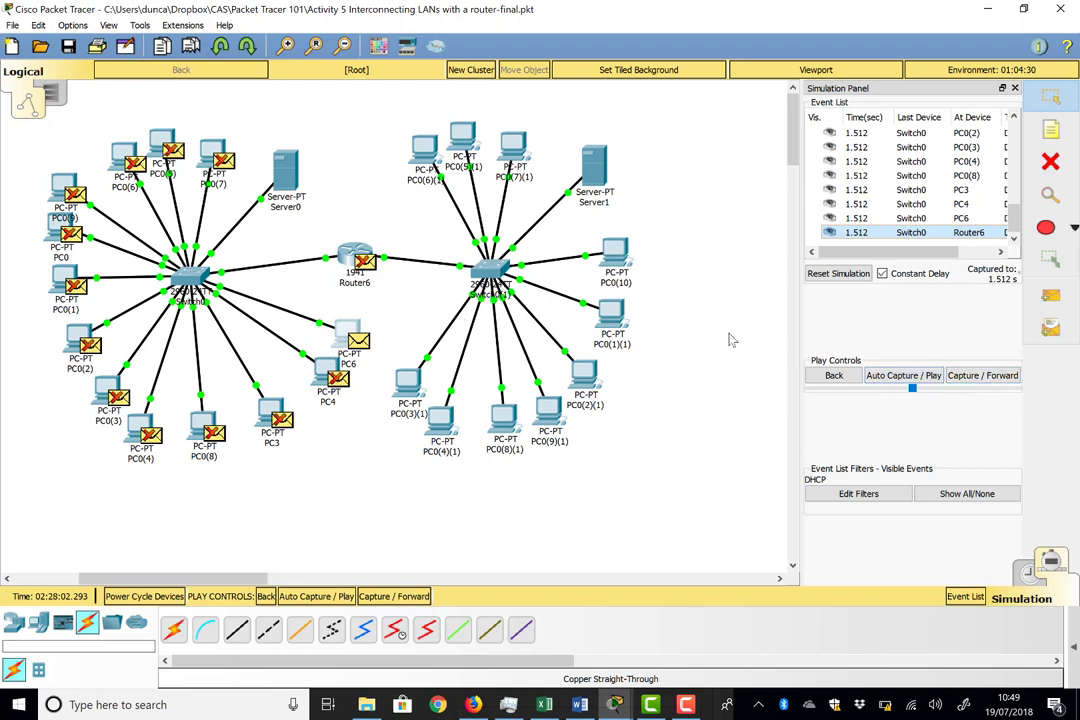
Step: Advance the simulation capture by capture to follow PC6's DHCP exchange with Server0, then return to Realtime mode
left_click(982, 379)
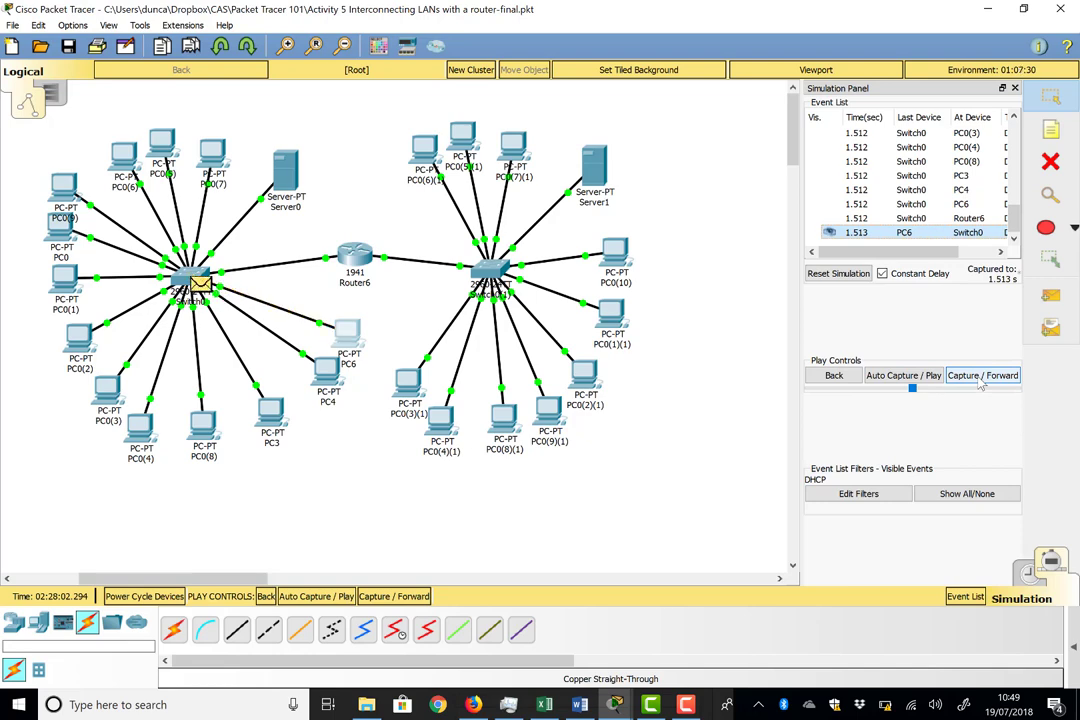
left_click(981, 380)
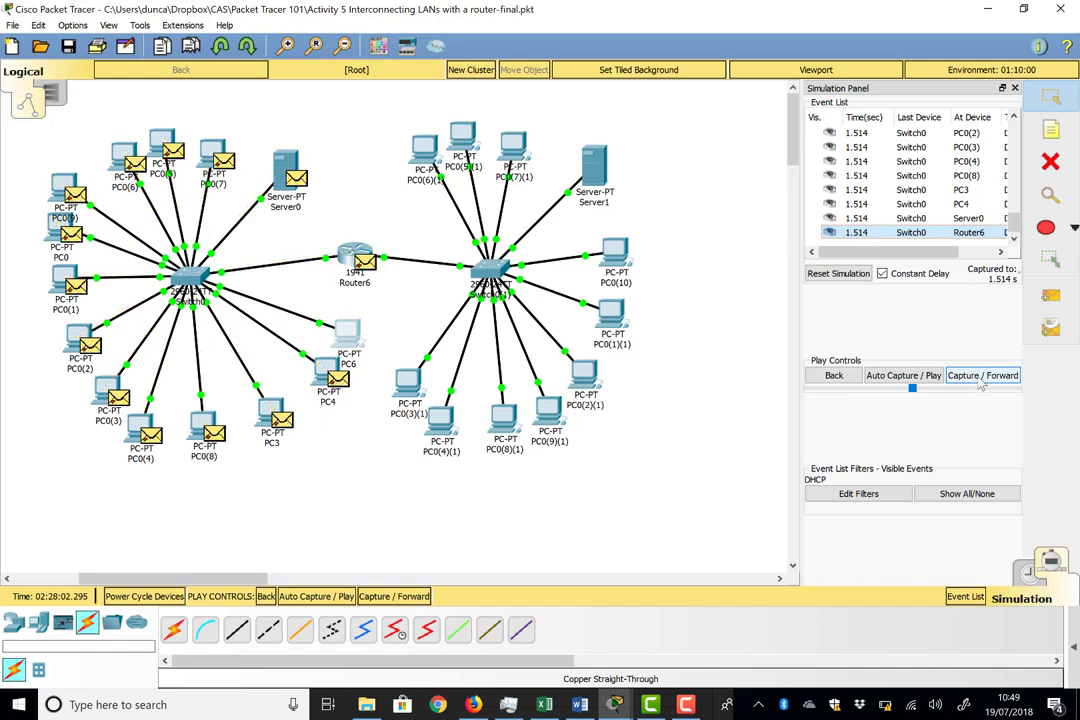
left_click(981, 380)
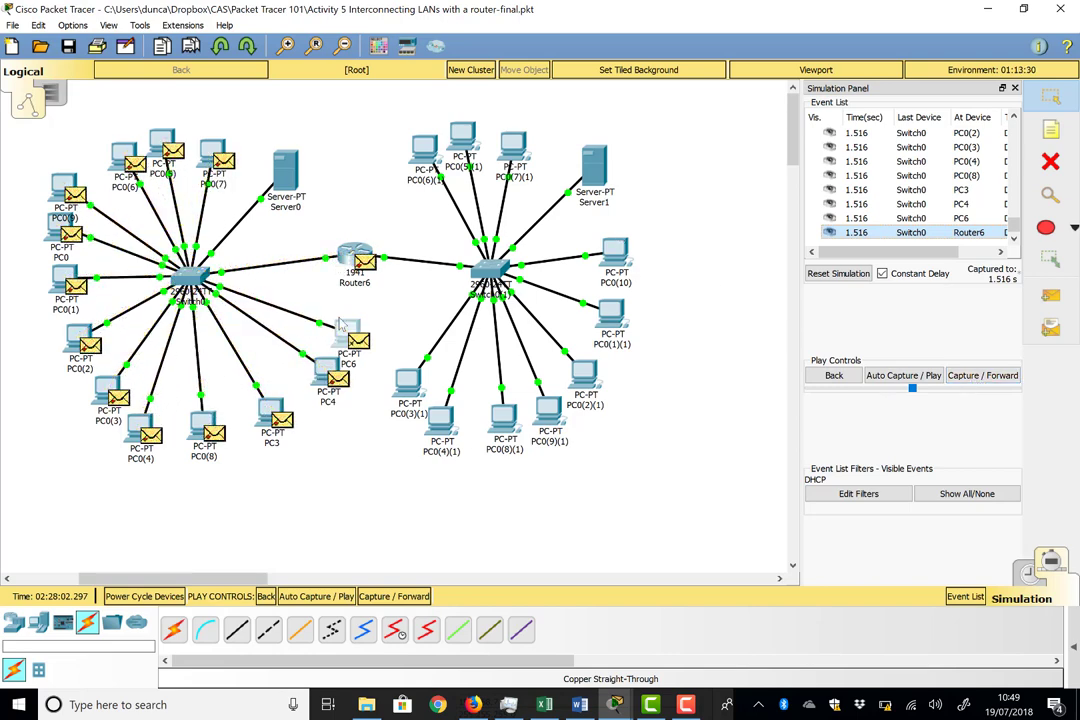
mouse_move(342, 327)
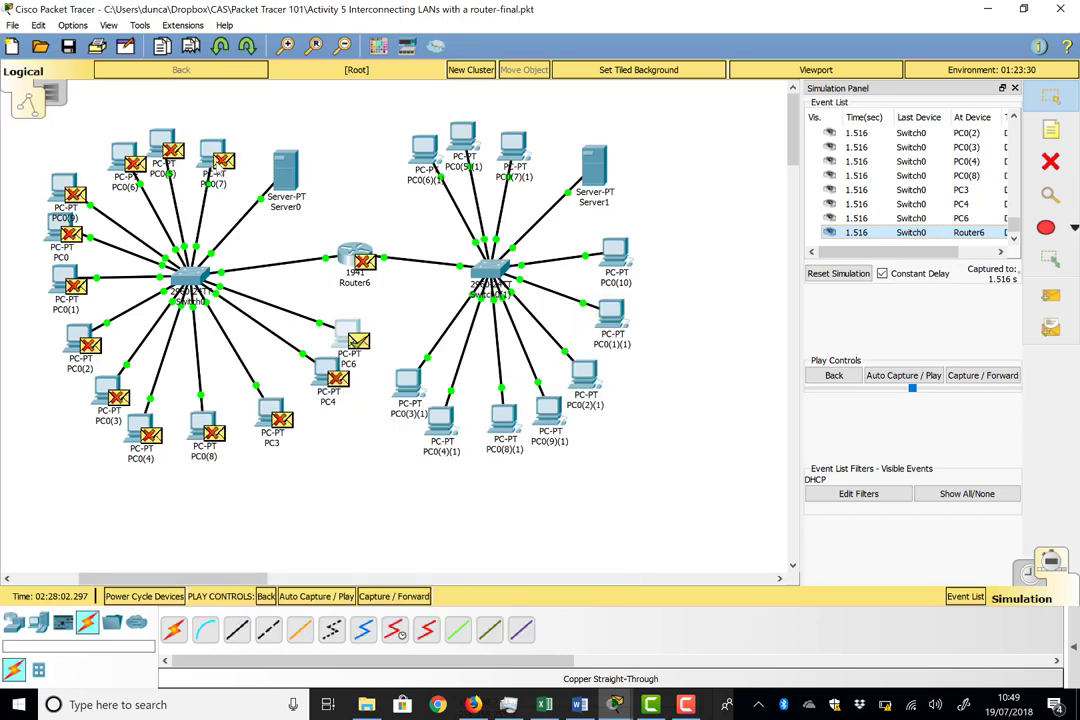
mouse_move(216, 166)
left_click(1030, 572)
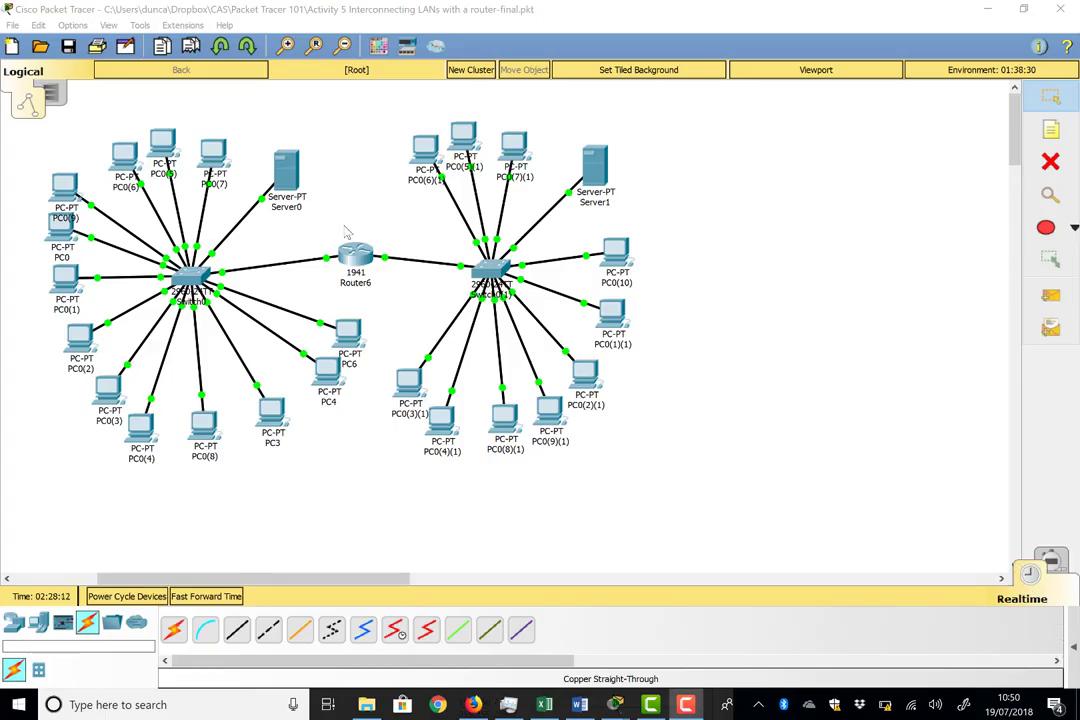
Step: Check the IP address of PC0(7) and ping 192.168.7.10 from PC6's Command Prompt to test connectivity within the same LAN
left_click(345, 335)
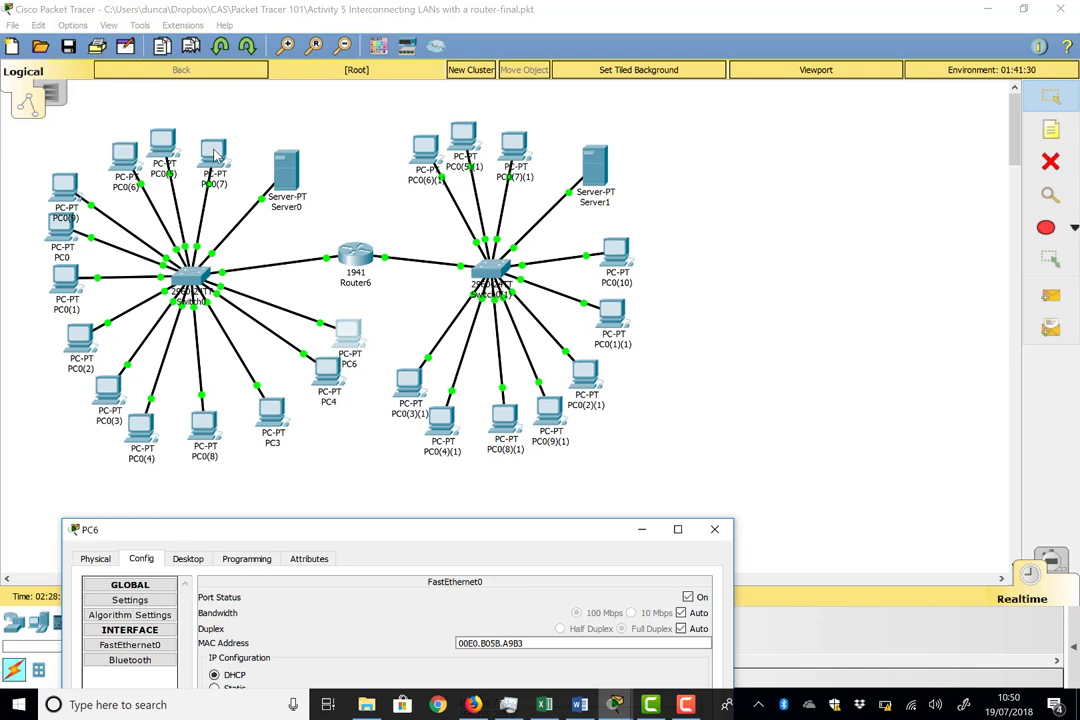
left_click(716, 530)
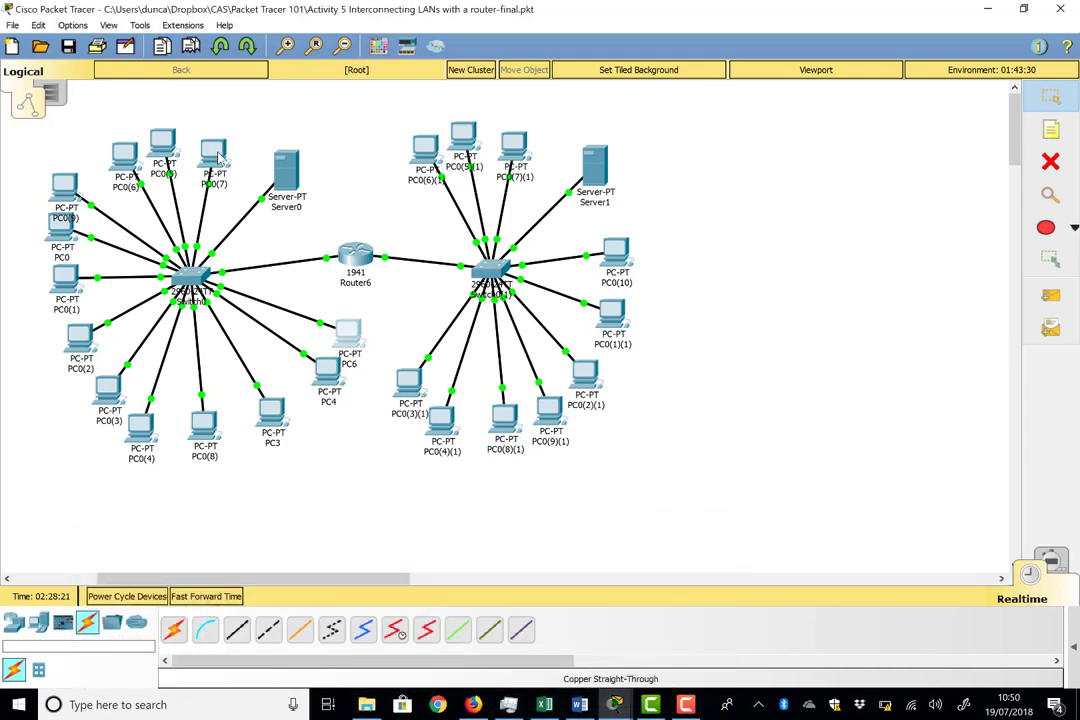
mouse_move(217, 155)
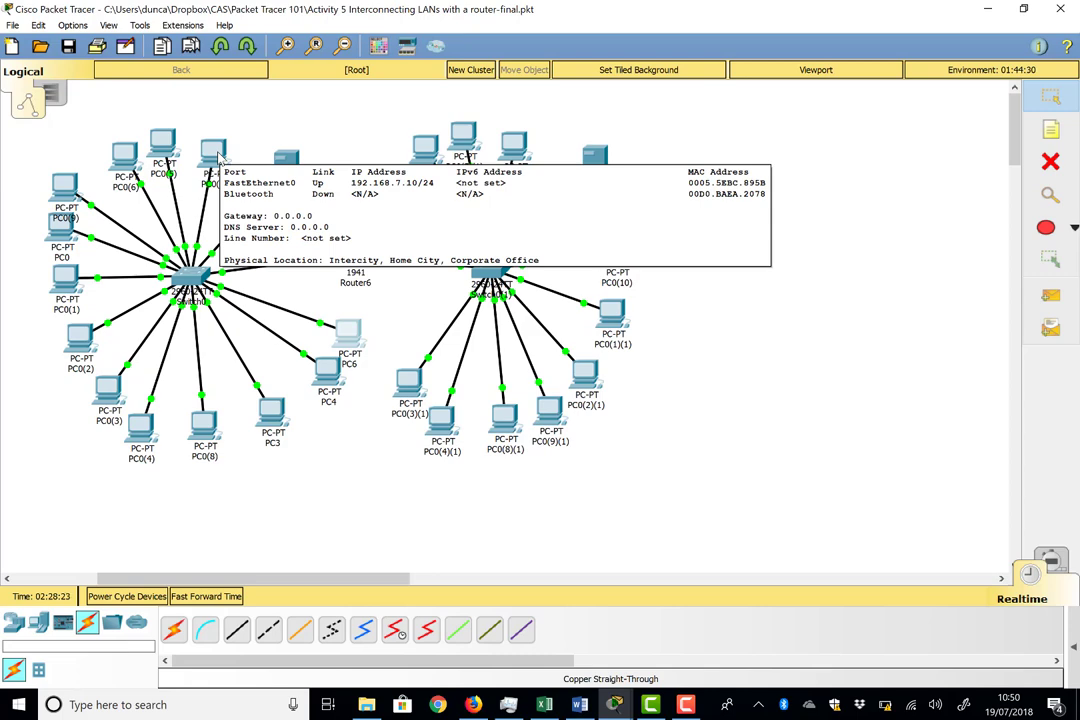
left_click(355, 345)
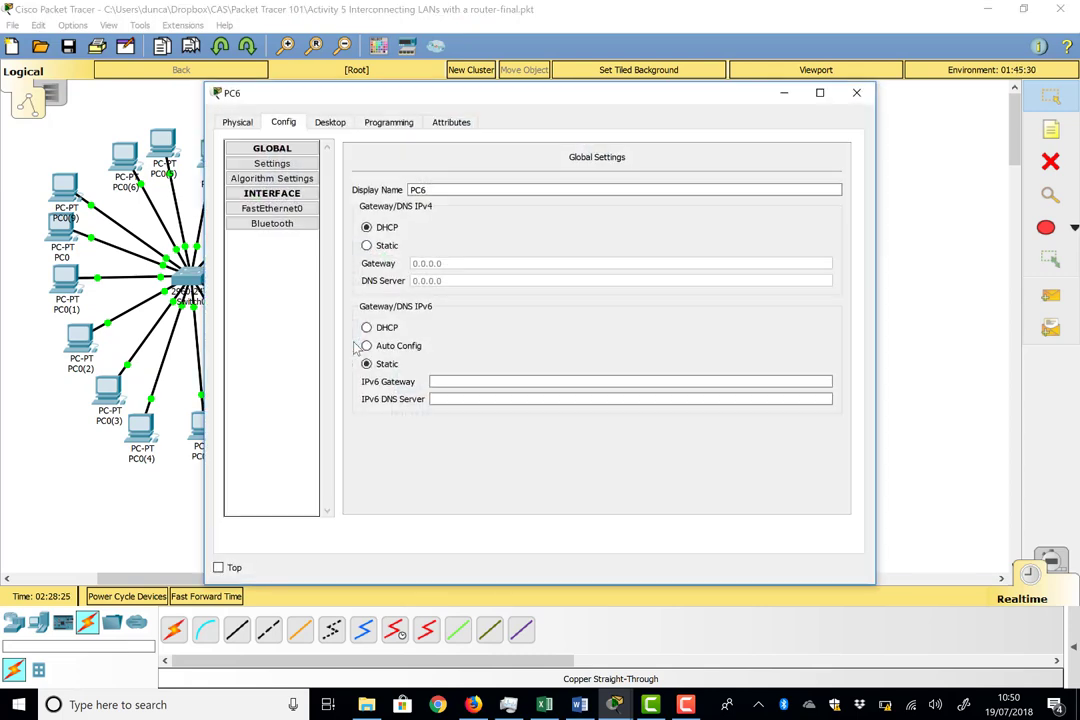
left_click(330, 122)
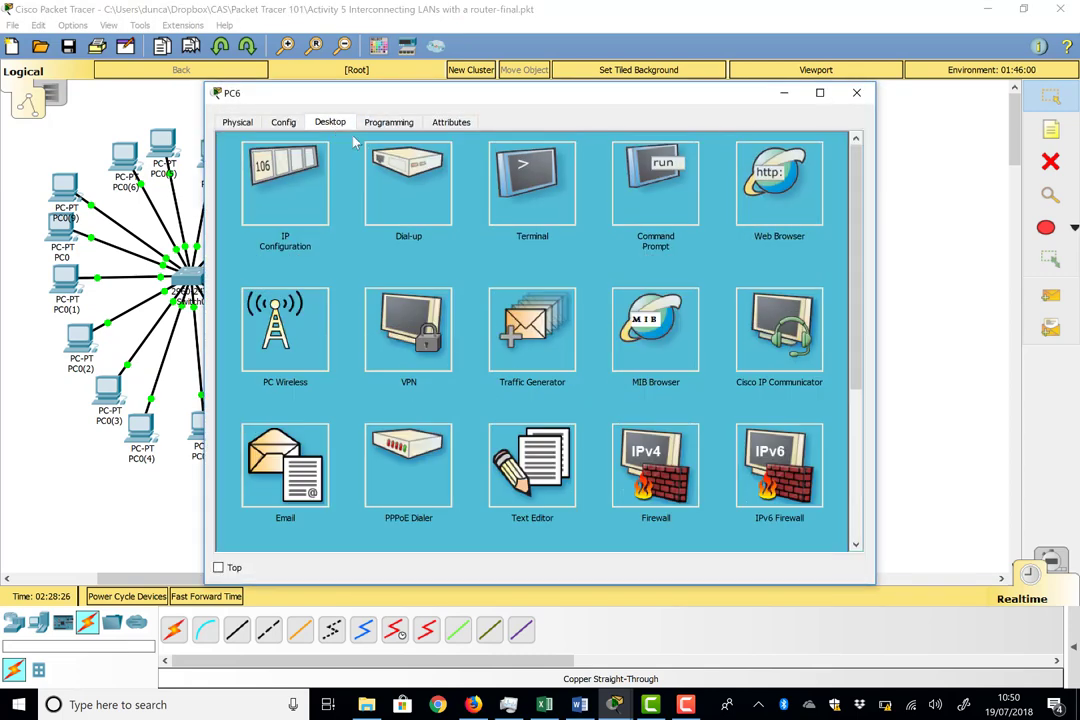
left_click(660, 198)
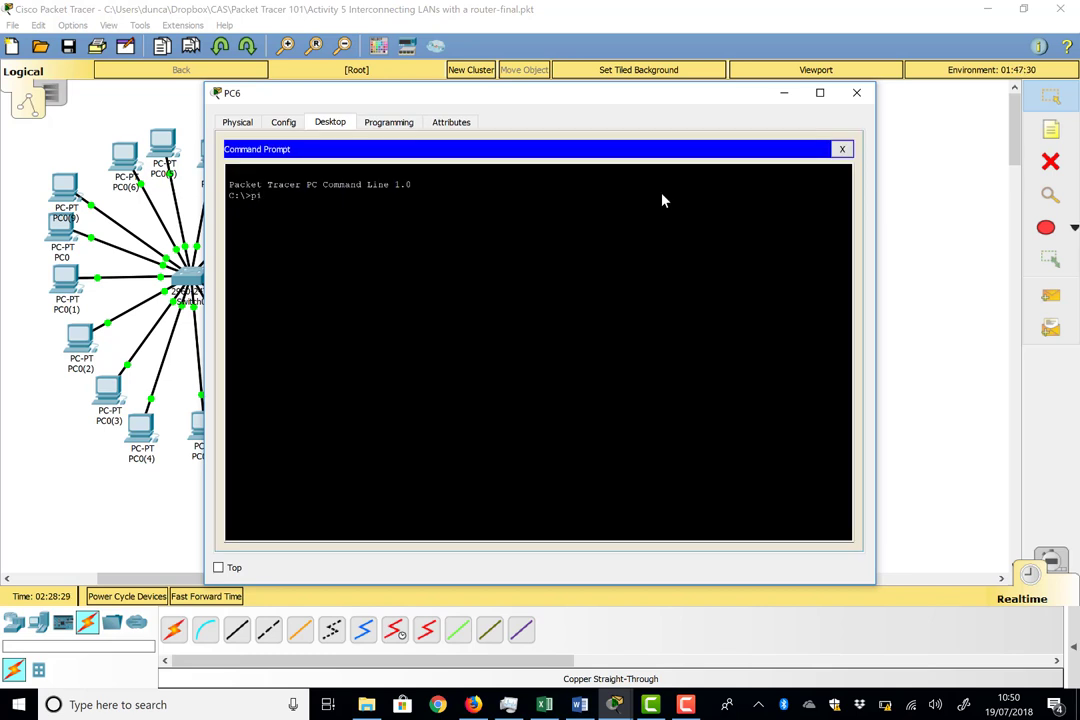
type("ping 192.168.7.10")
key("Return")
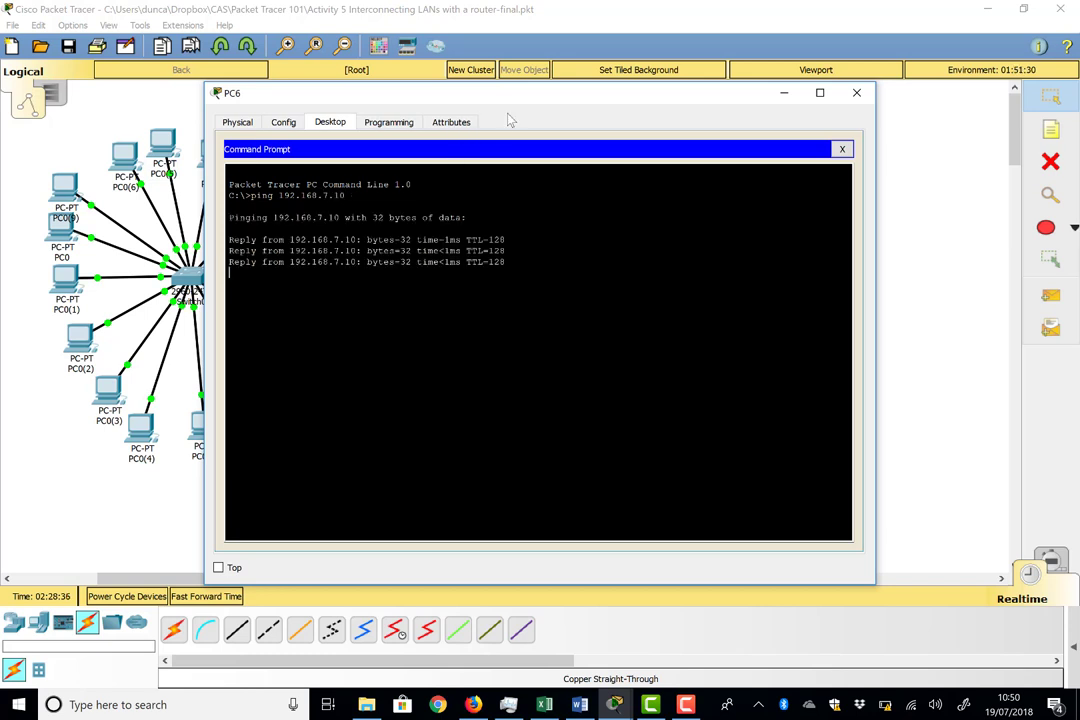
left_click_drag(503, 100, 470, 343)
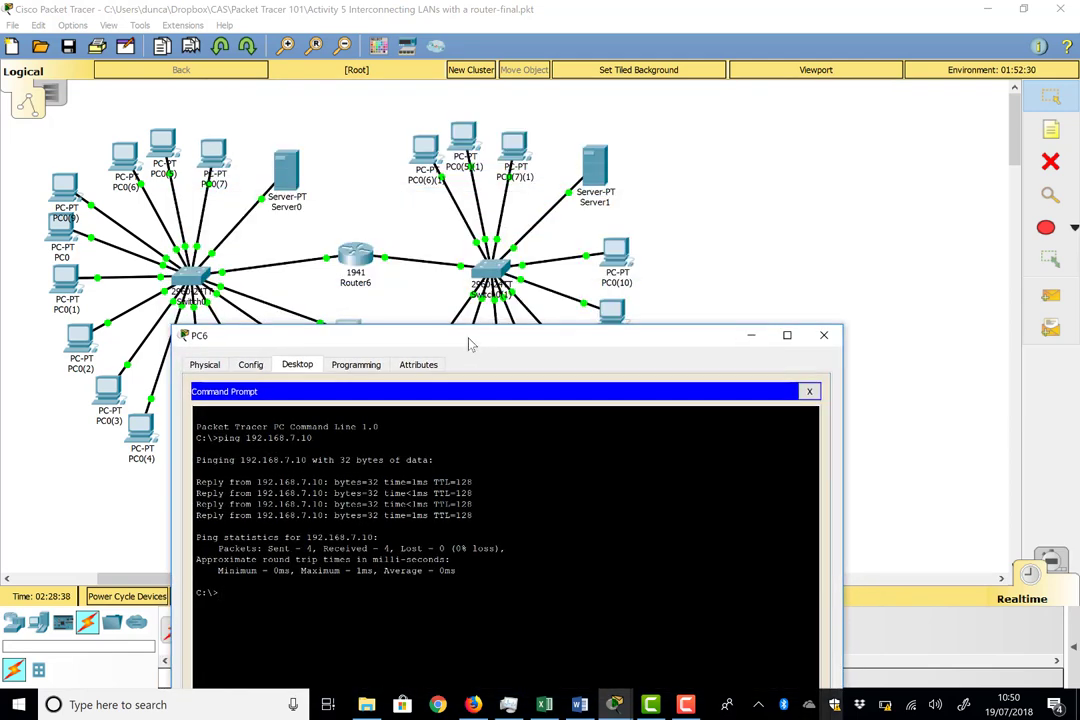
key("alt+F4")
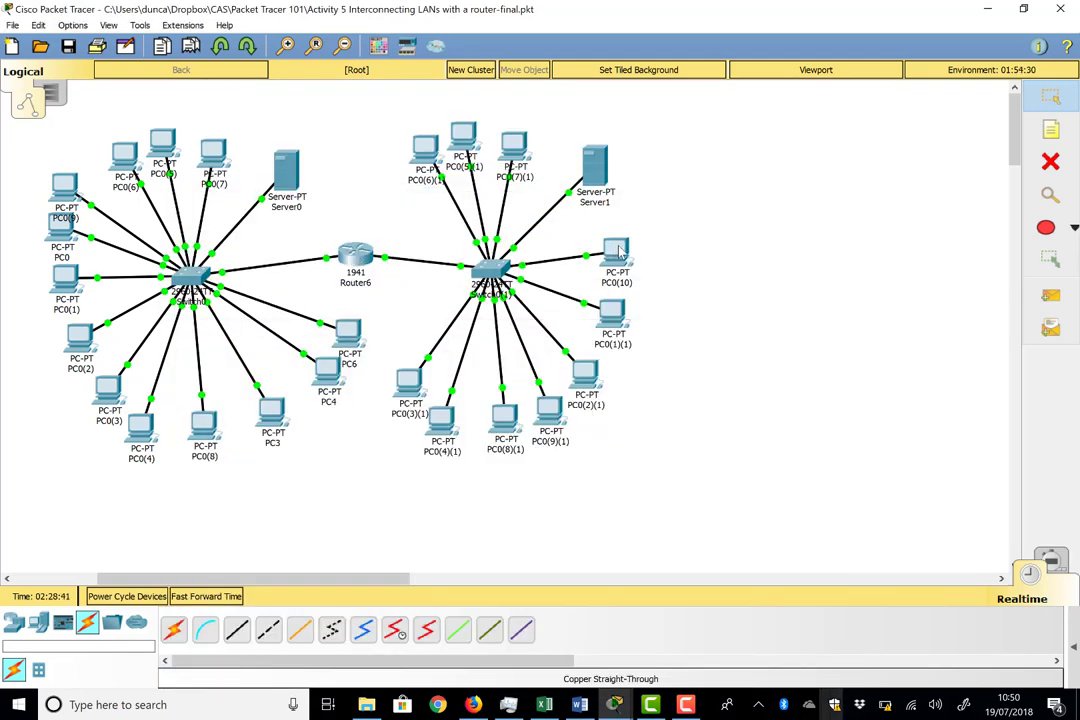
Step: Check PC0(10) on the other LAN and ping 192.168.8.14 from PC6's Command Prompt, then close PC6's window
mouse_move(620, 253)
left_click(336, 364)
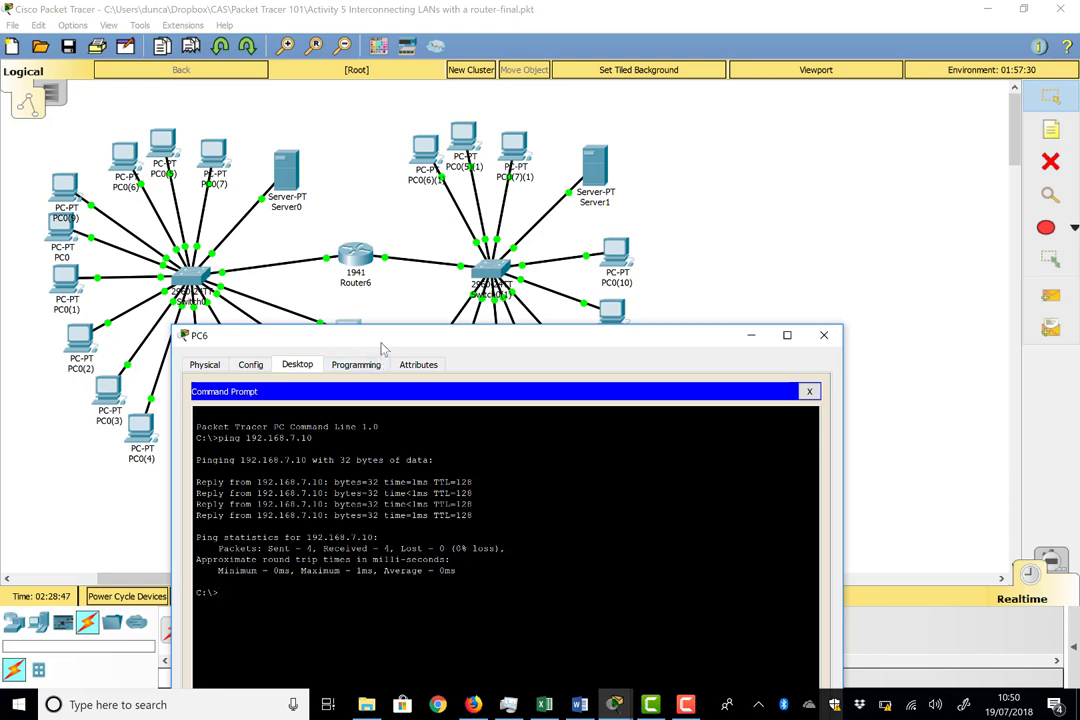
left_click_drag(387, 335, 380, 292)
type("ping 192.")
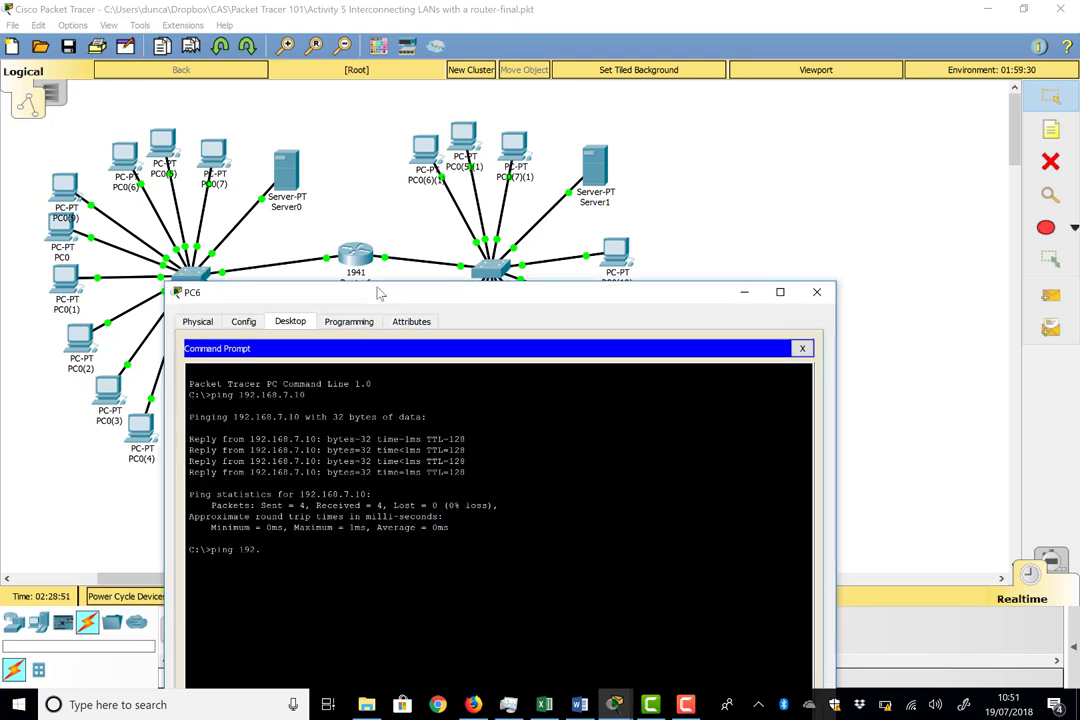
type("168.8.14")
key("Return")
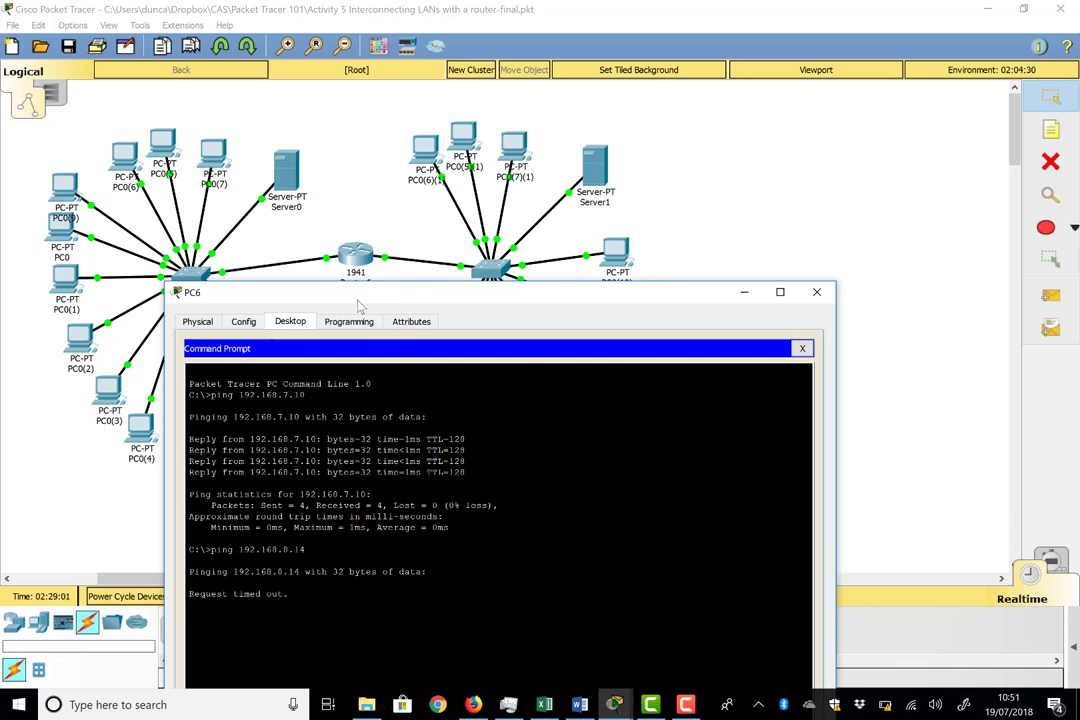
left_click(817, 291)
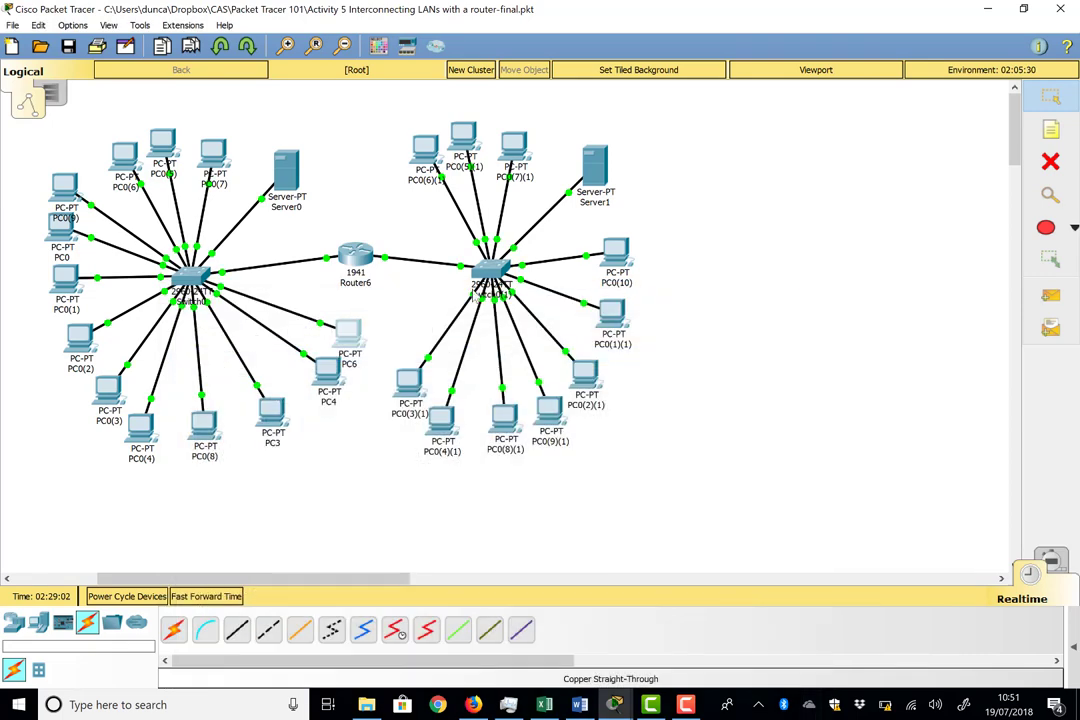
Step: Set Router6's GigabitEthernet0/0 interface to IP address 192.168.7.1 with subnet mask 255.255.255.0
mouse_move(347, 337)
mouse_move(213, 151)
mouse_move(150, 283)
mouse_move(355, 273)
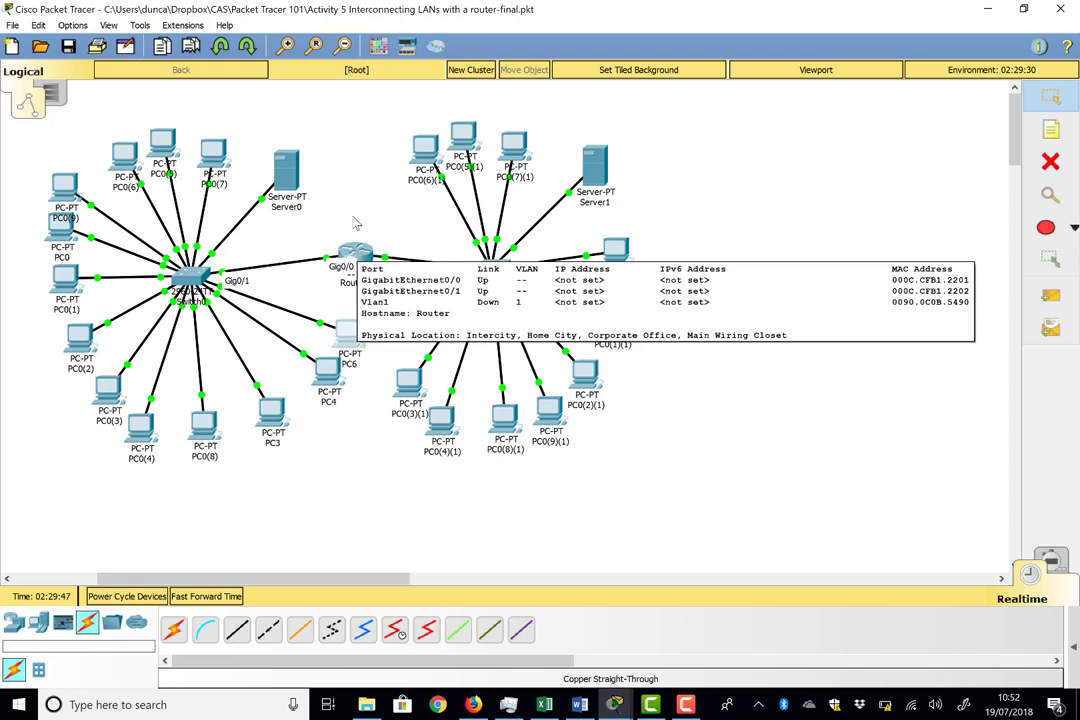
left_click(352, 258)
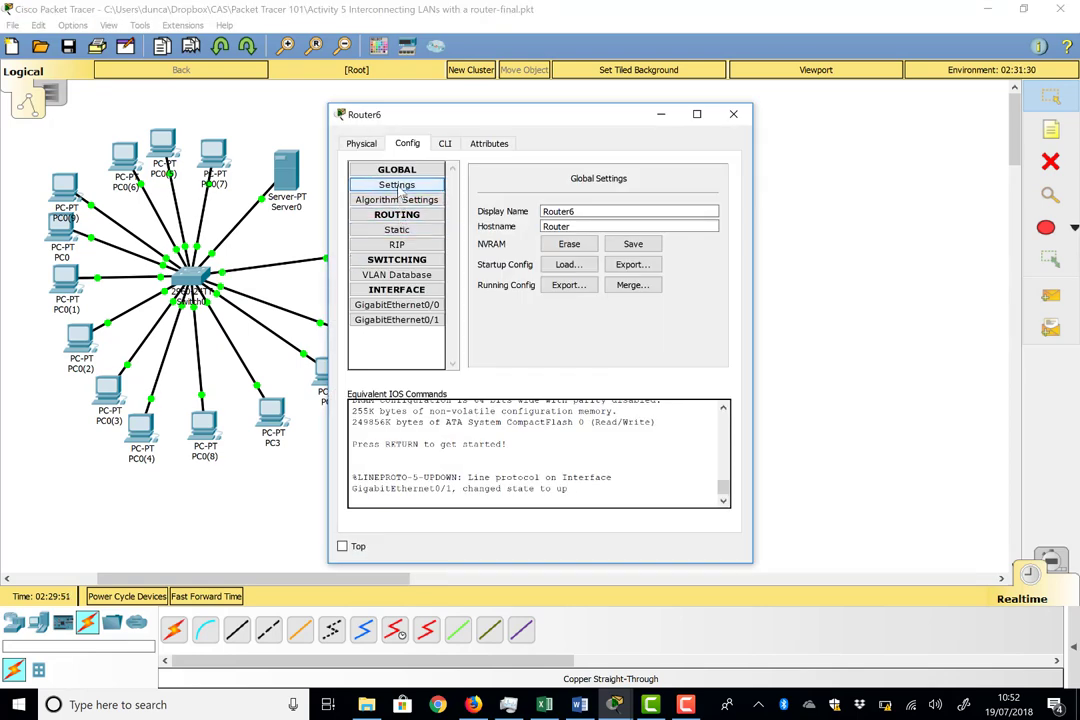
left_click(414, 309)
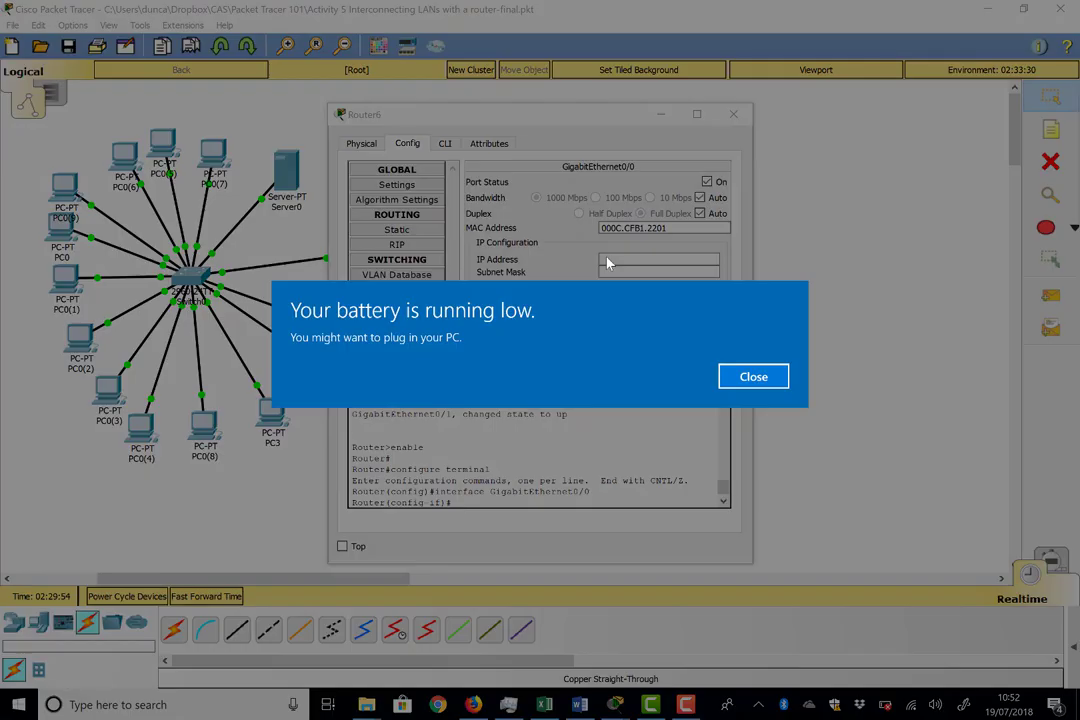
left_click(754, 376)
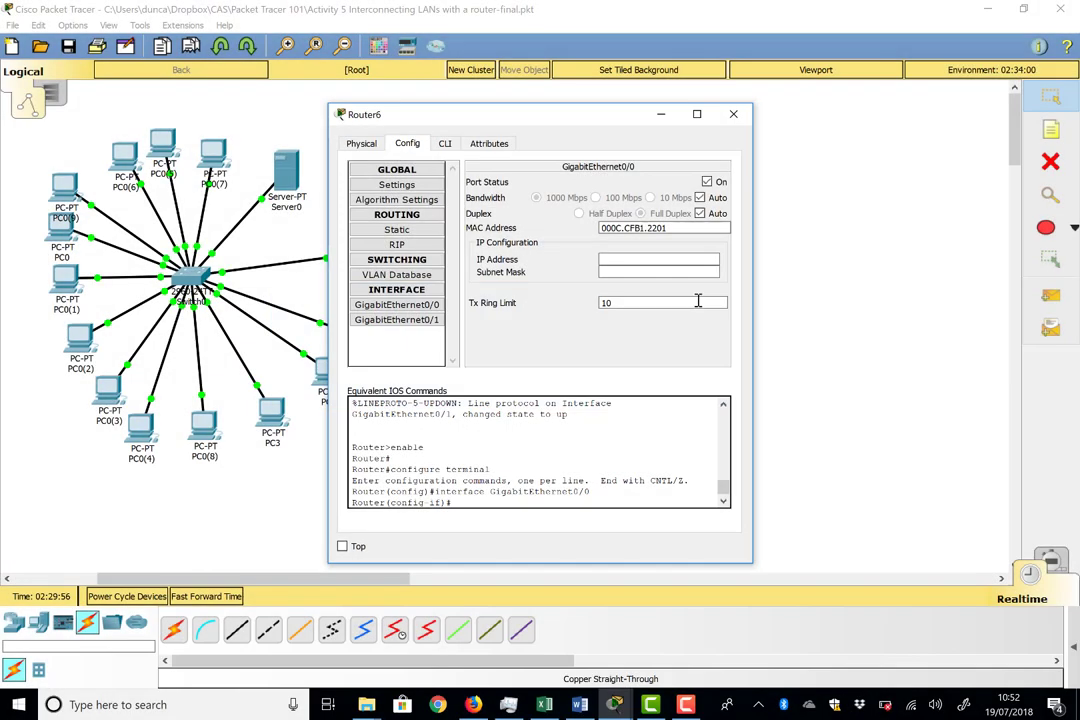
left_click(645, 260)
type("192.168.")
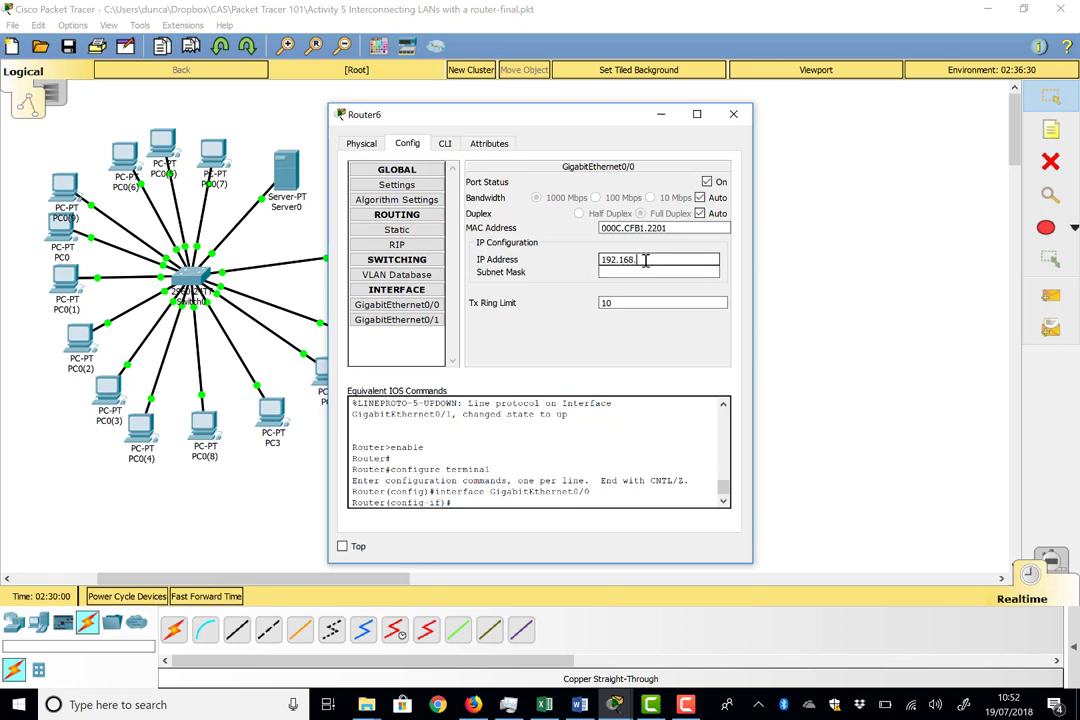
type("7.1")
left_click(646, 272)
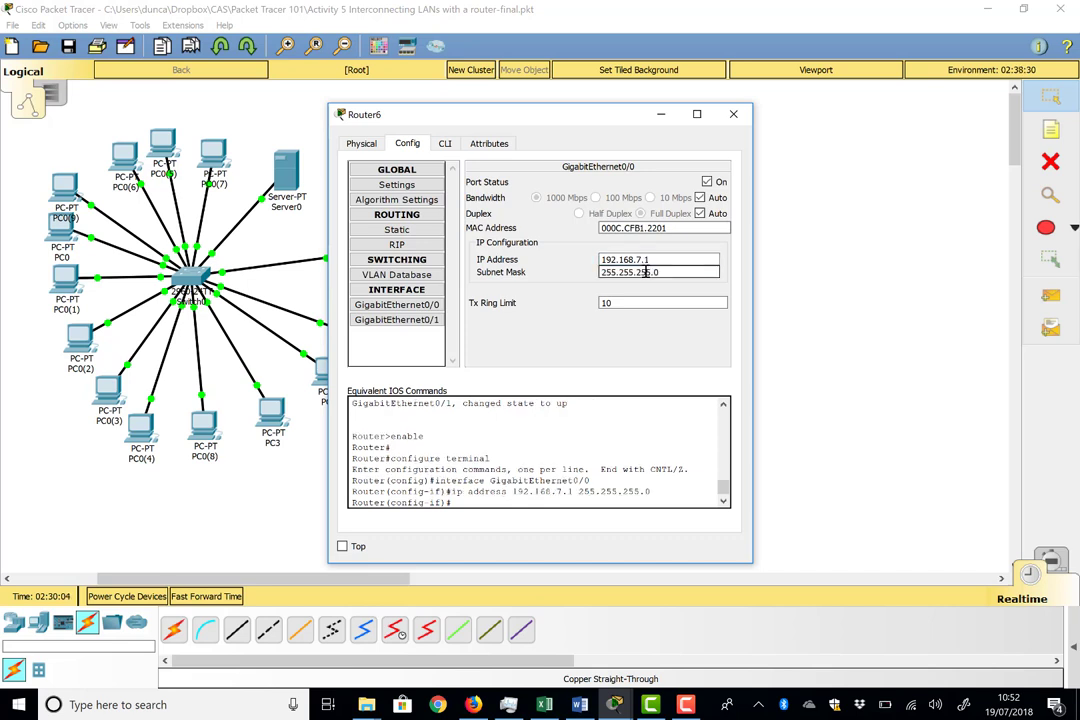
Step: Set Router6's GigabitEthernet0/1 interface to IP address 192.168.8.1 with subnet mask 255.255.255.0
left_click(418, 320)
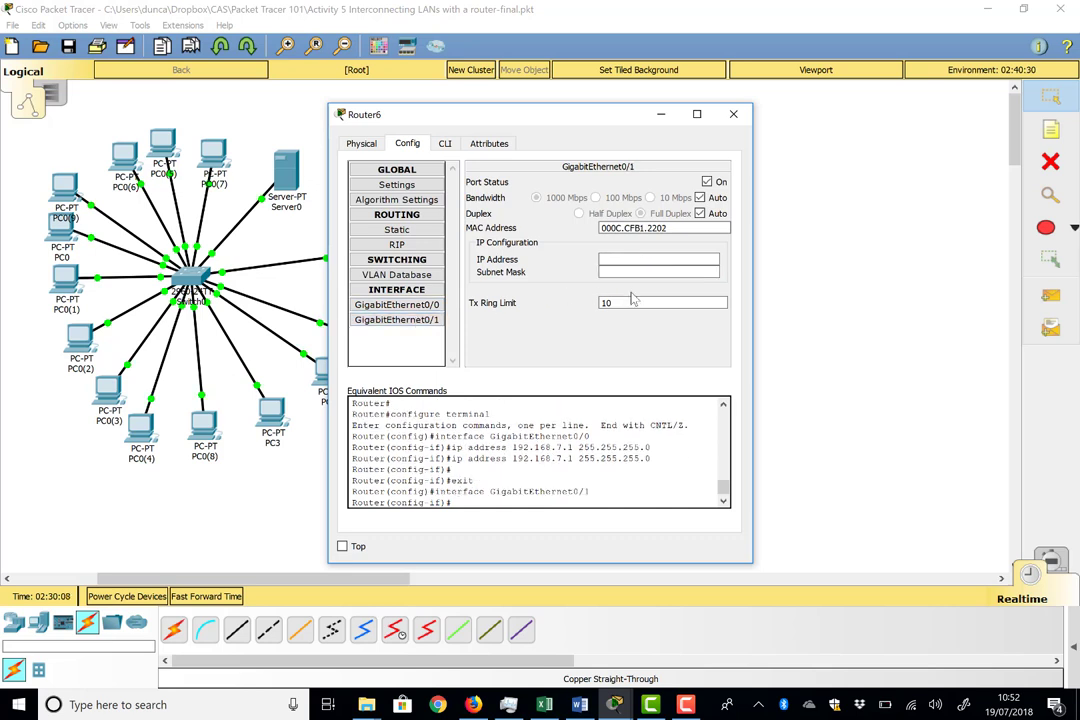
left_click(631, 260)
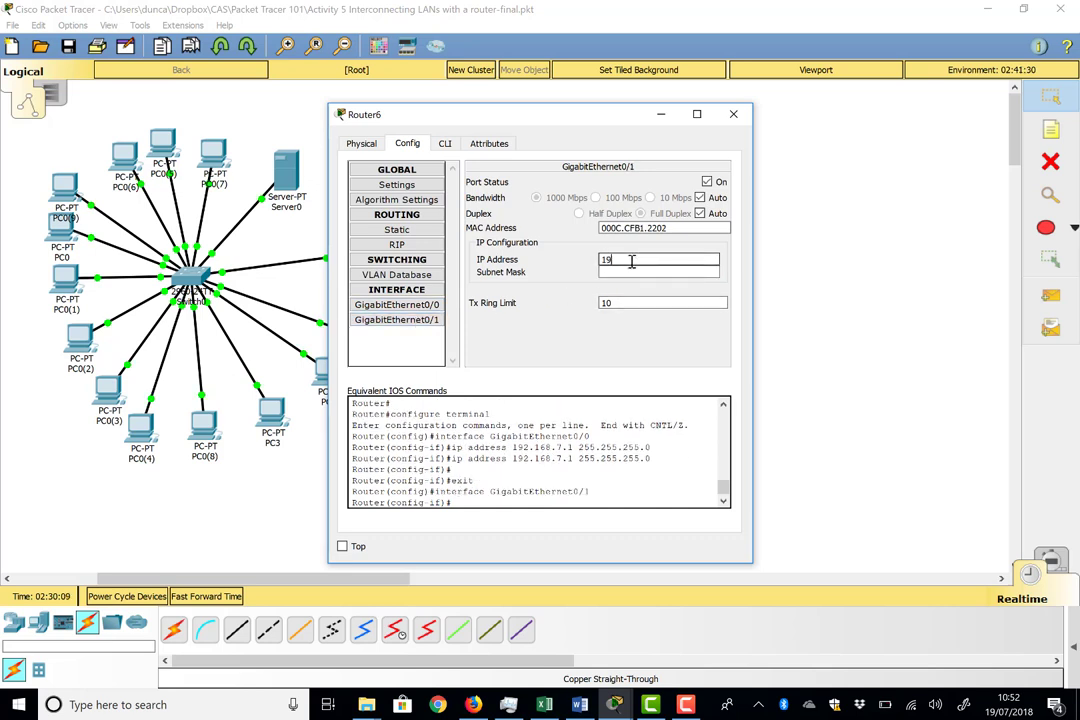
type("192.168.8.1")
key("Tab")
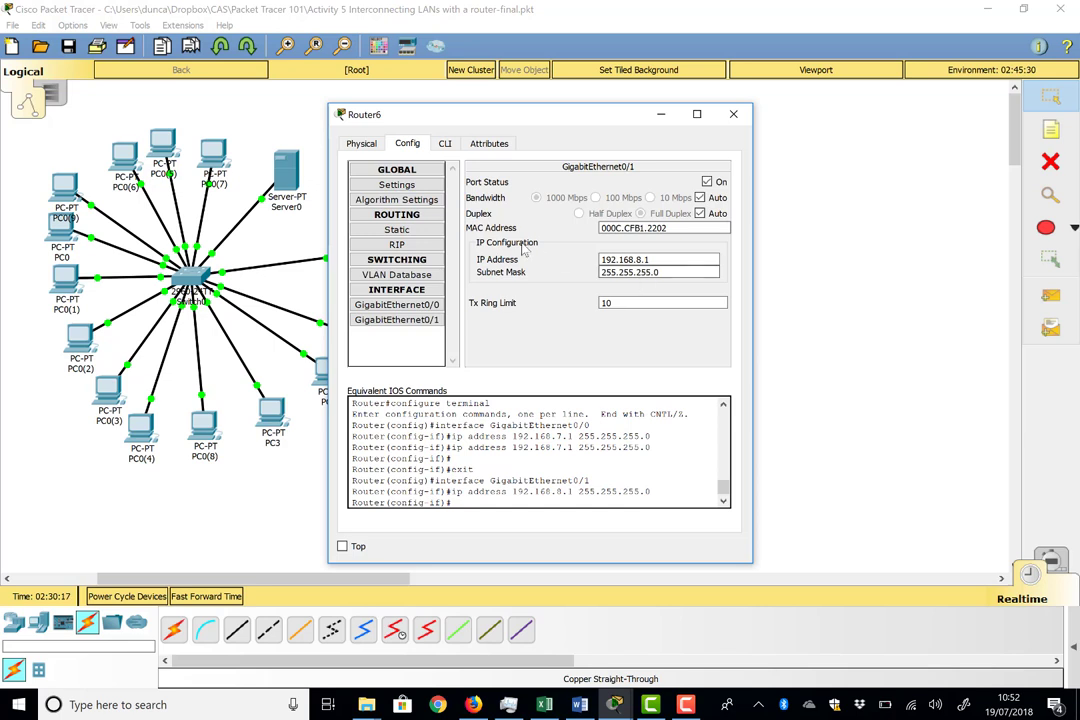
Step: Save Router6's running configuration to NVRAM and close its window
left_click(419, 185)
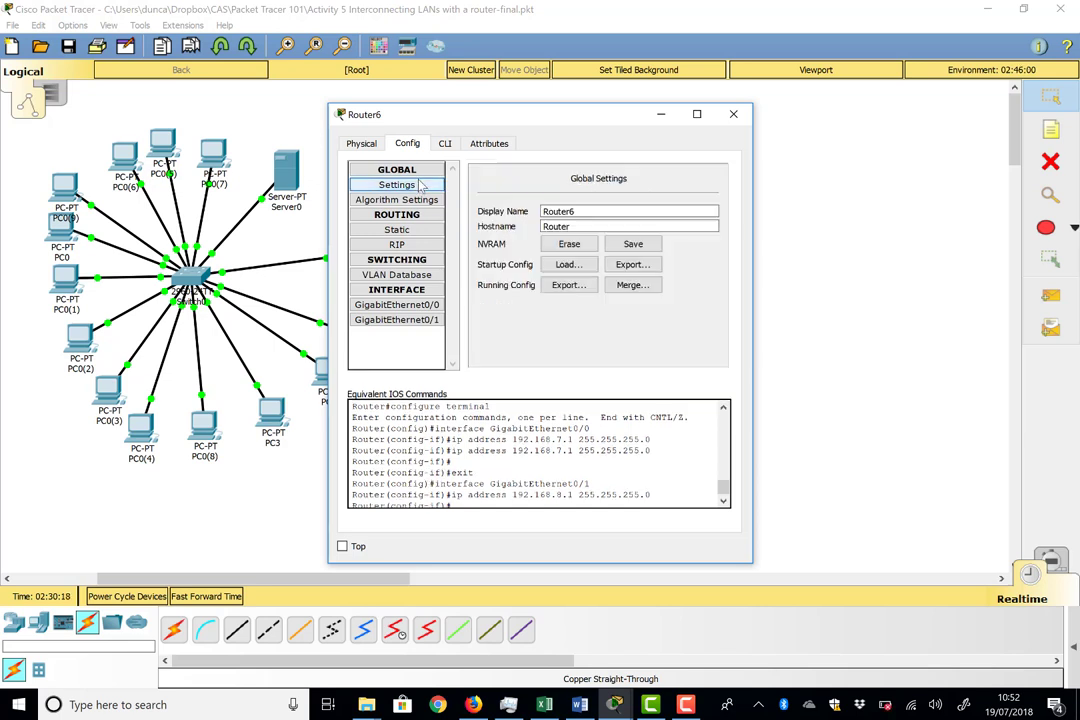
left_click(633, 244)
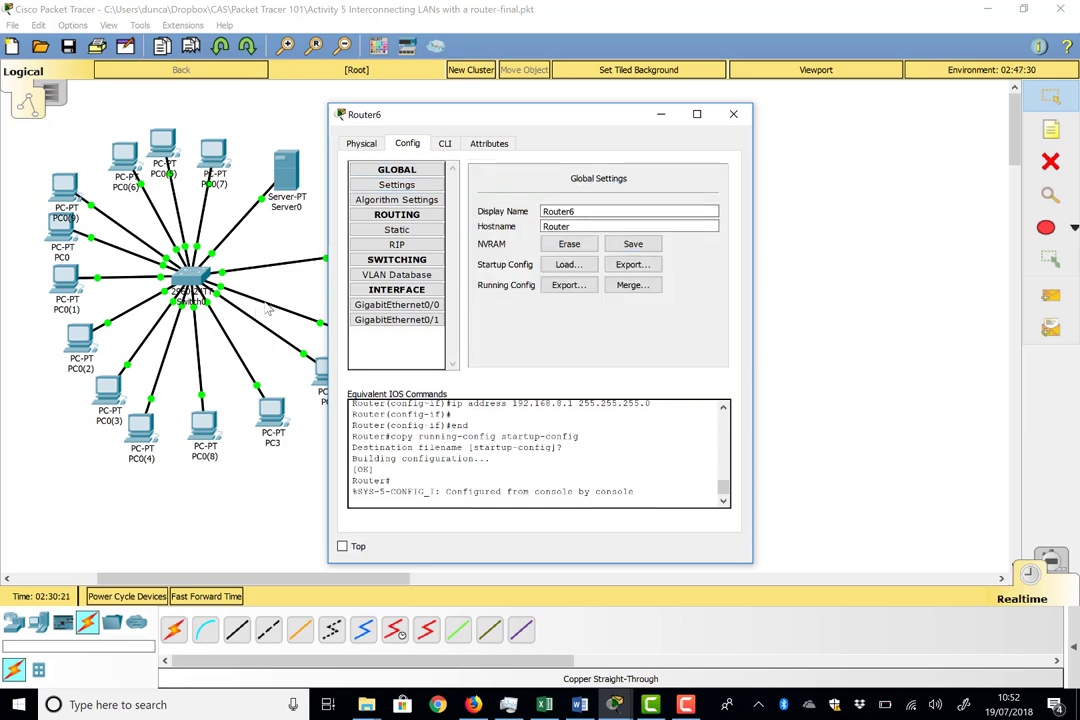
key("alt+F4")
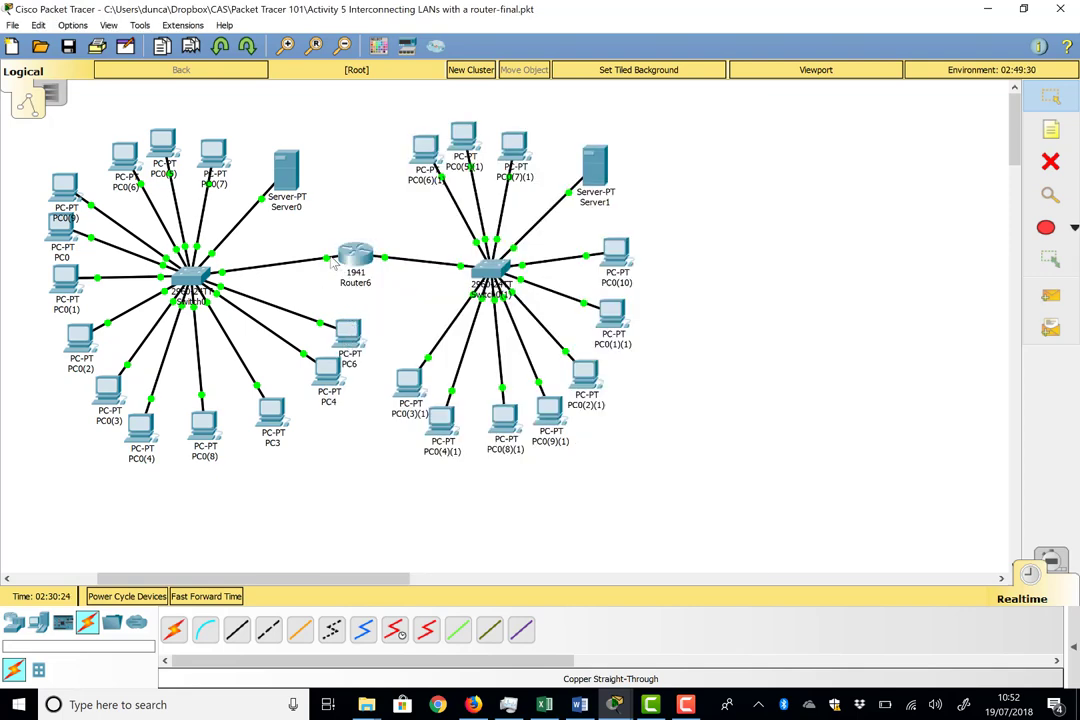
Step: Set the default gateway of Server0's DHCP serverPool to 192.168.7.1 and save the pool
mouse_move(357, 258)
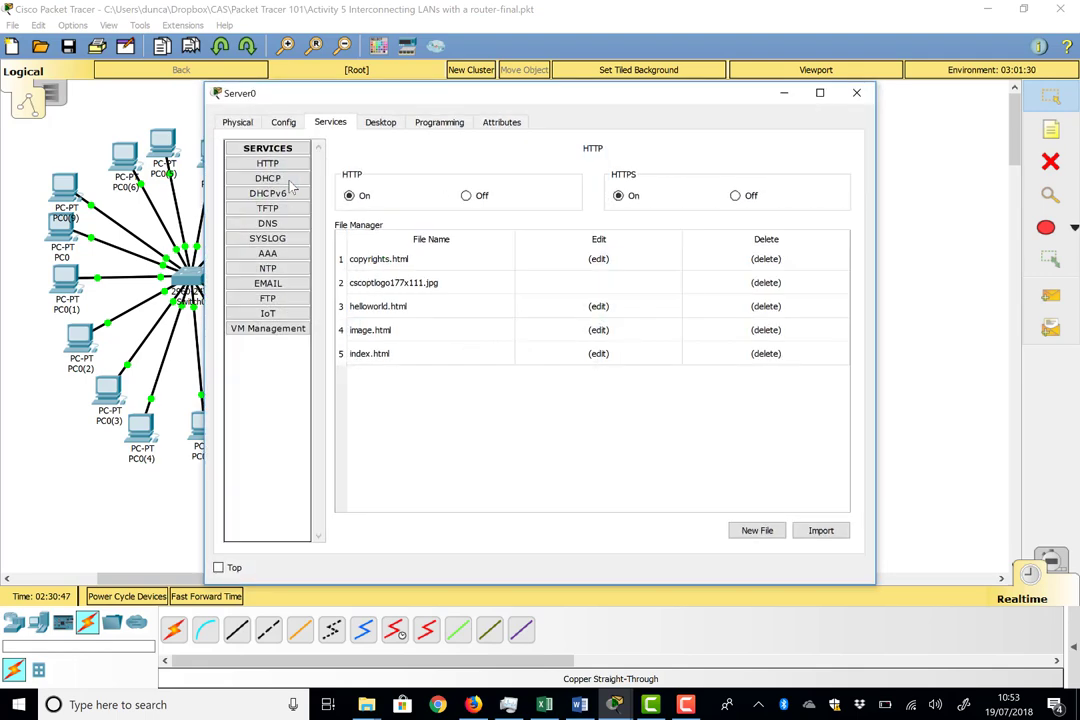
left_click(285, 182)
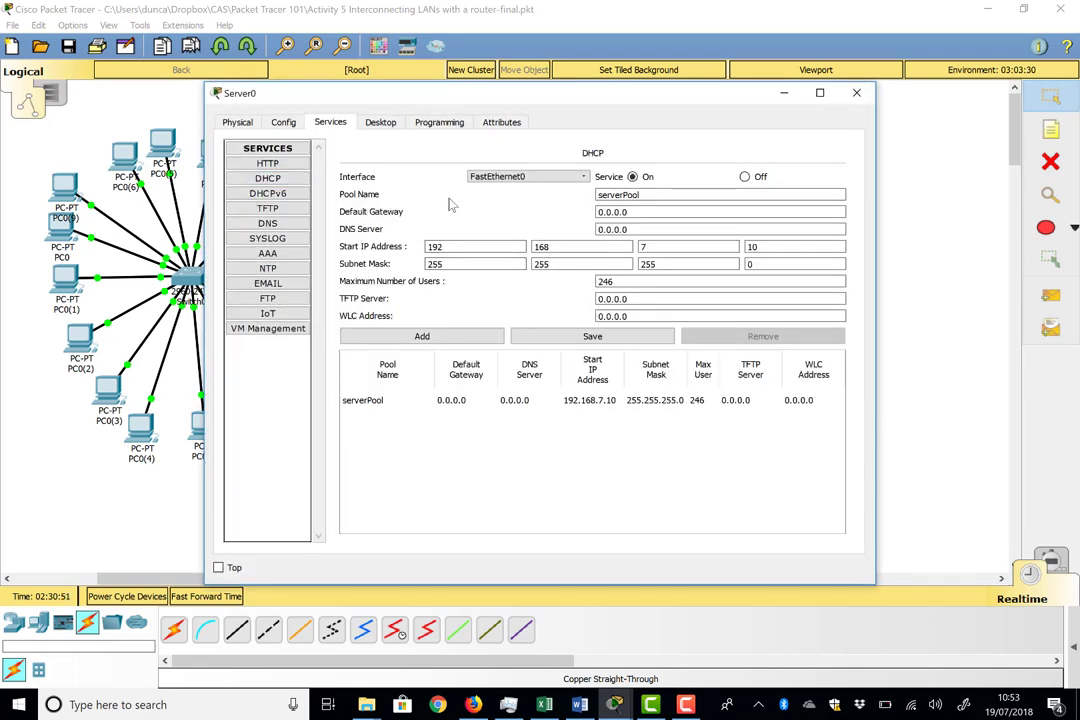
left_click(632, 212)
left_click_drag(632, 212, 556, 190)
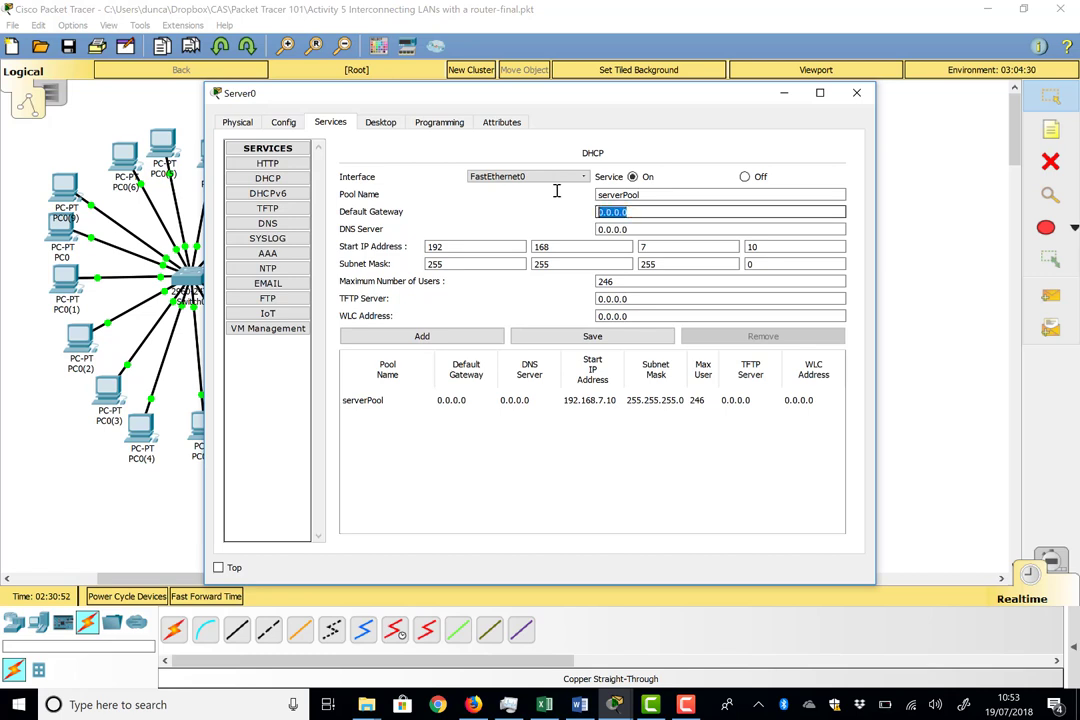
type("192")
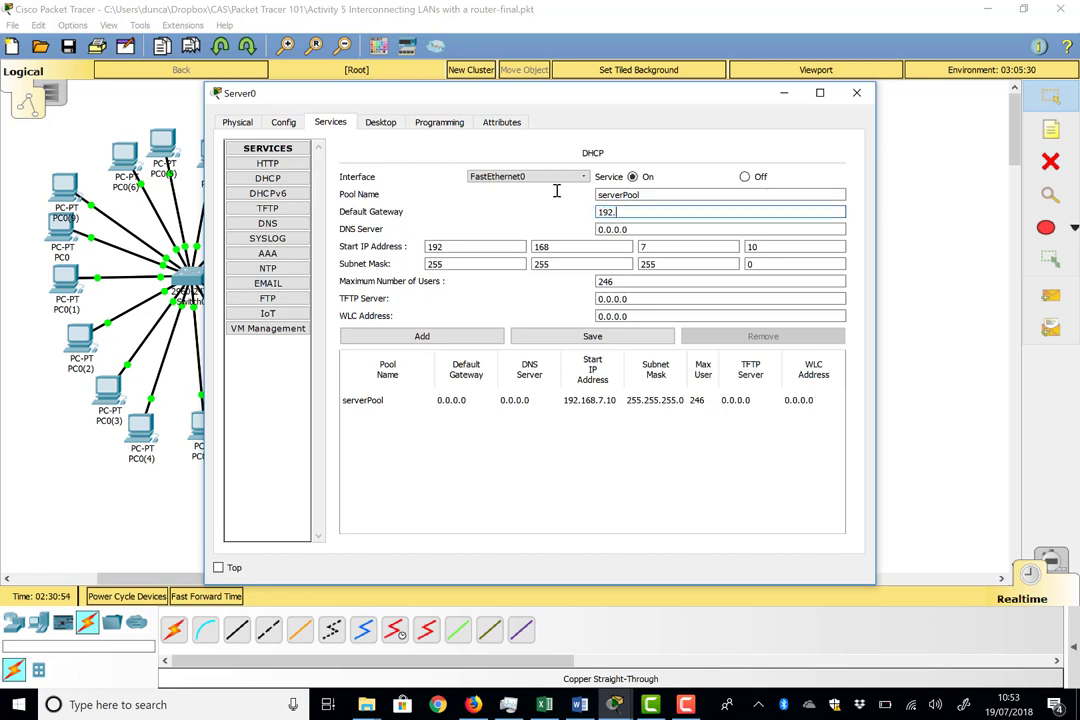
type(".168.71")
key("BackSpace")
type(".1")
left_click(596, 340)
left_click(596, 340)
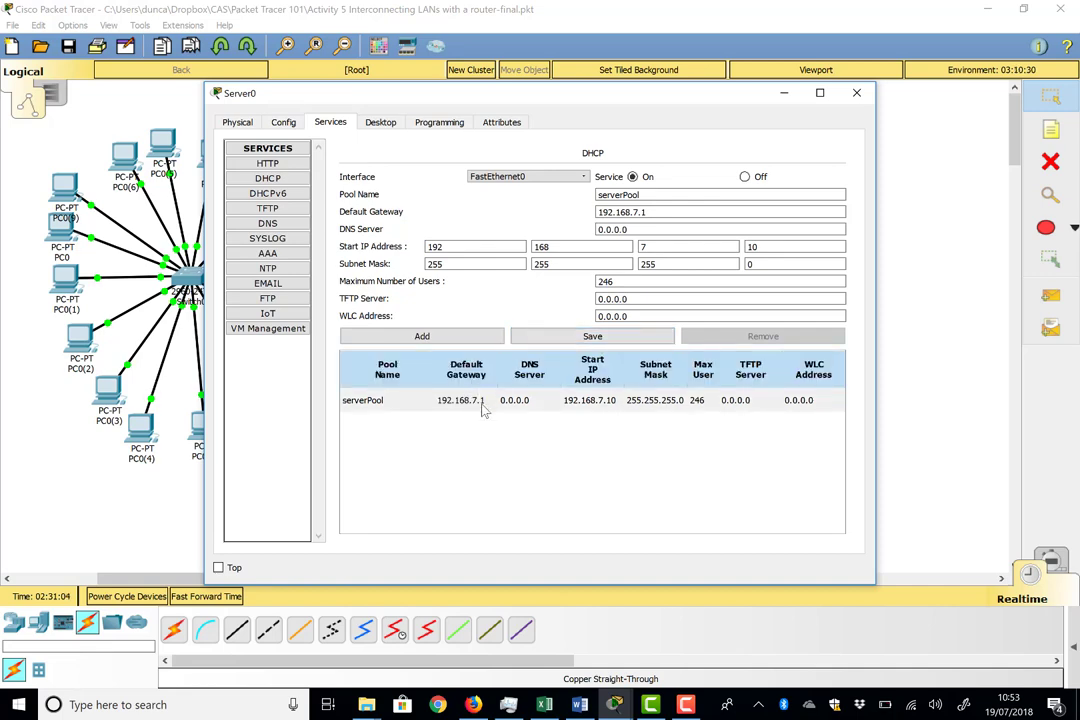
Step: Set the default gateway of Server1's DHCP serverPool to 192.168.8.1, save the pool and close the server's window
left_click(856, 92)
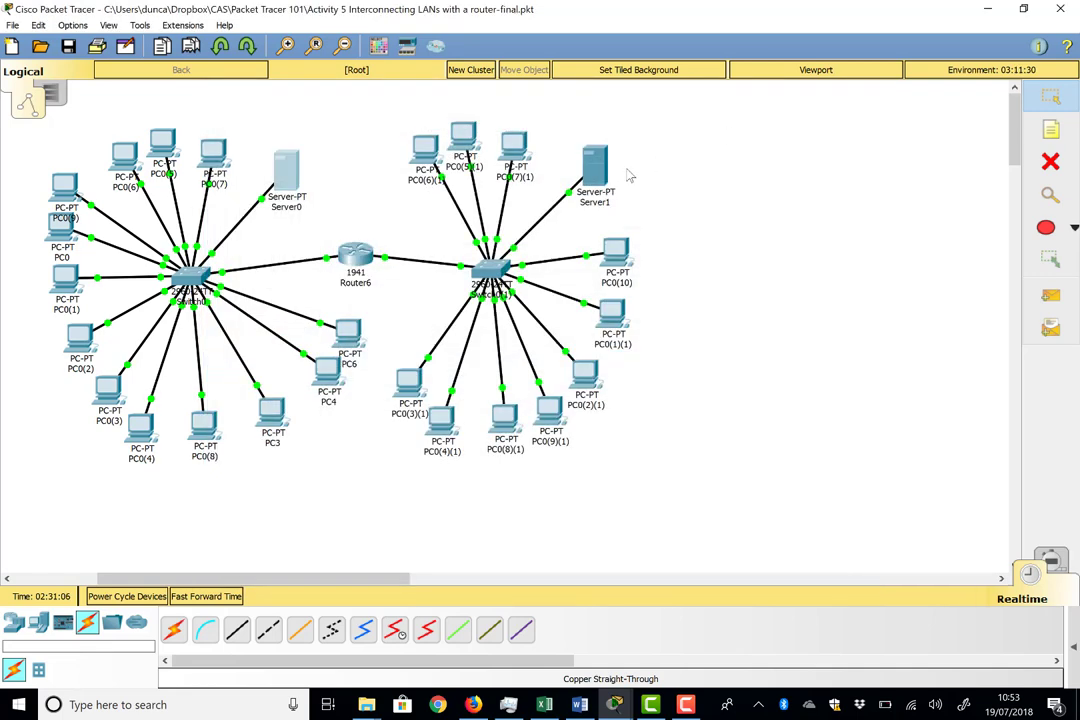
left_click(594, 165)
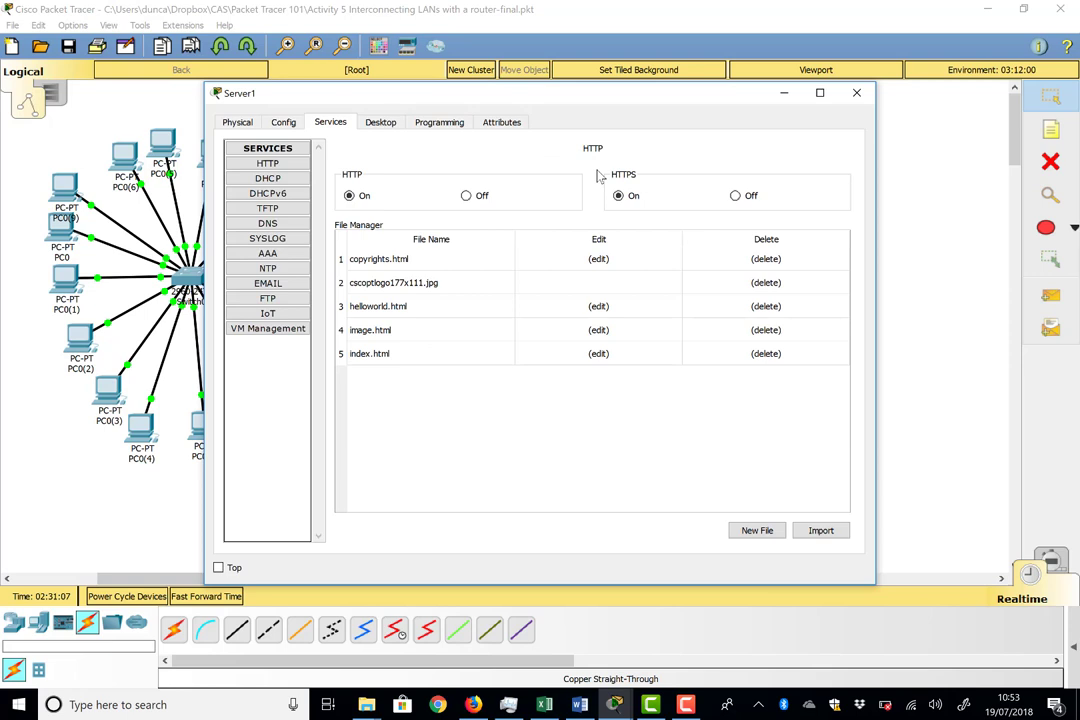
left_click(267, 178)
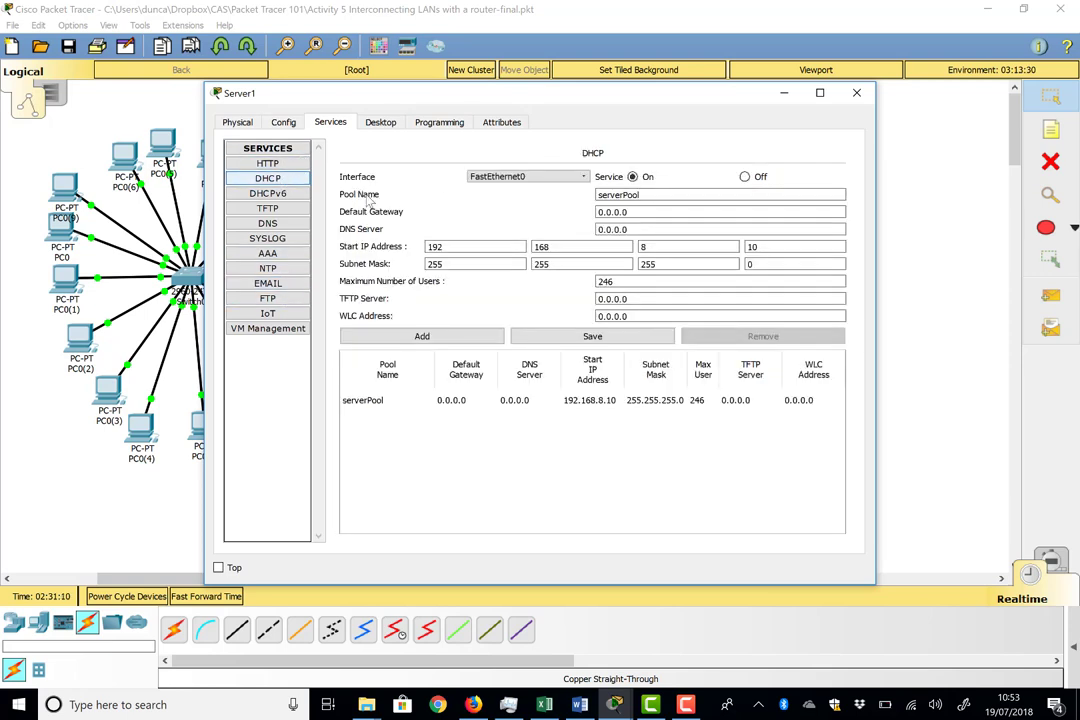
left_click_drag(632, 212, 552, 204)
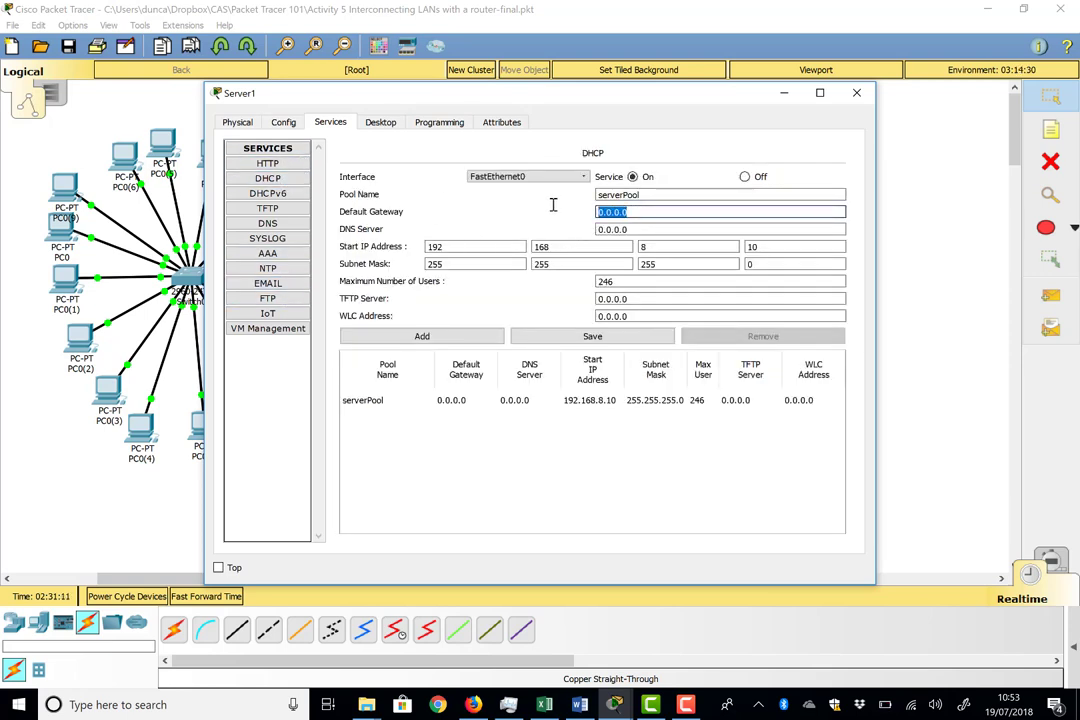
type("182.168.8.1")
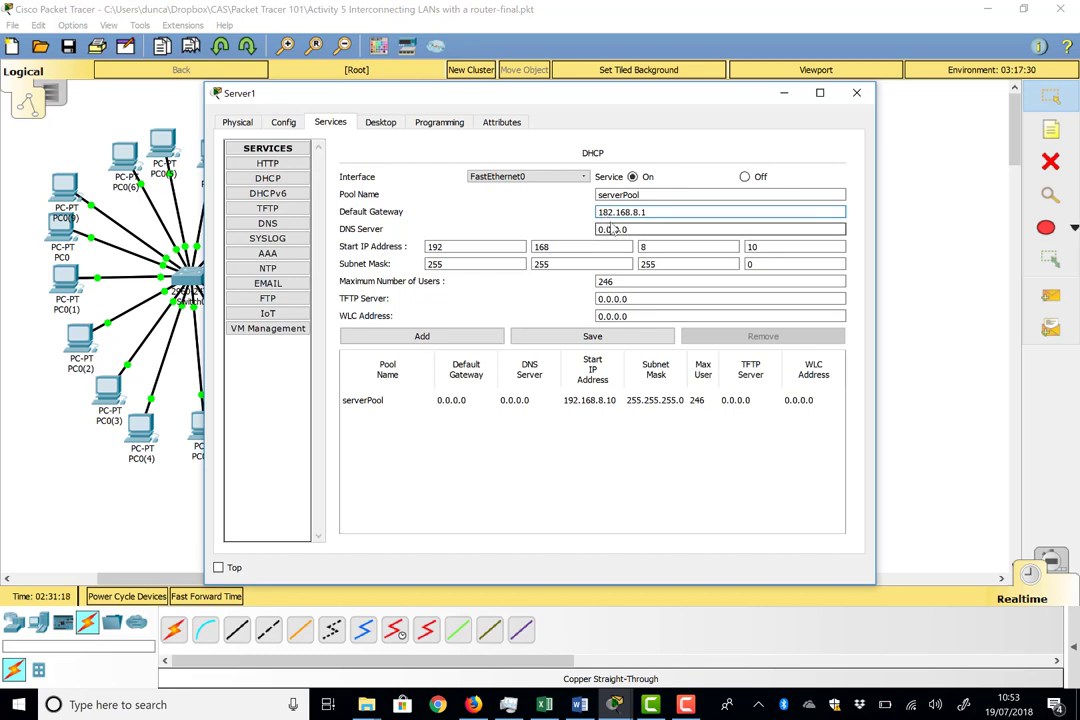
left_click(608, 213)
key("BackSpace")
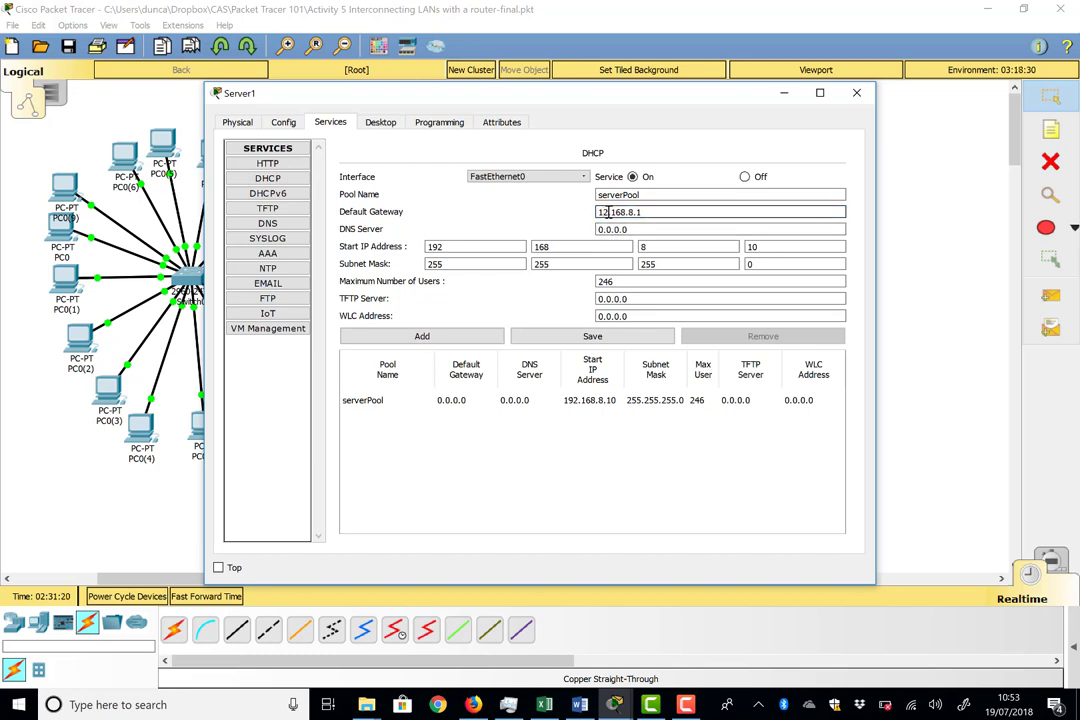
type("9")
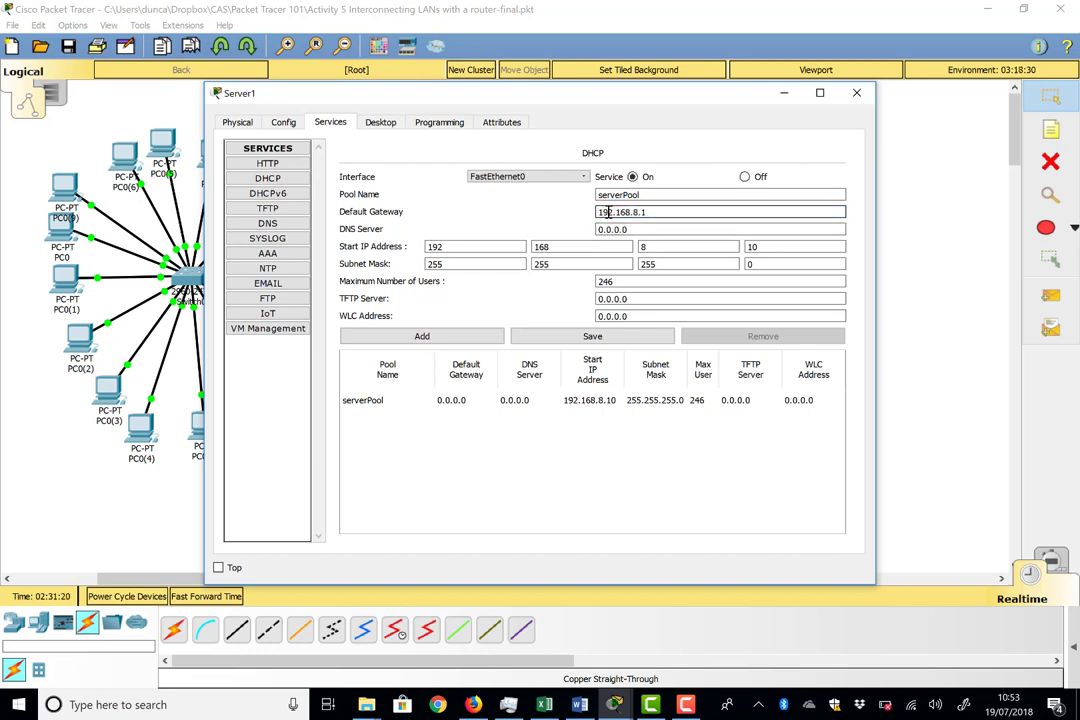
left_click(606, 337)
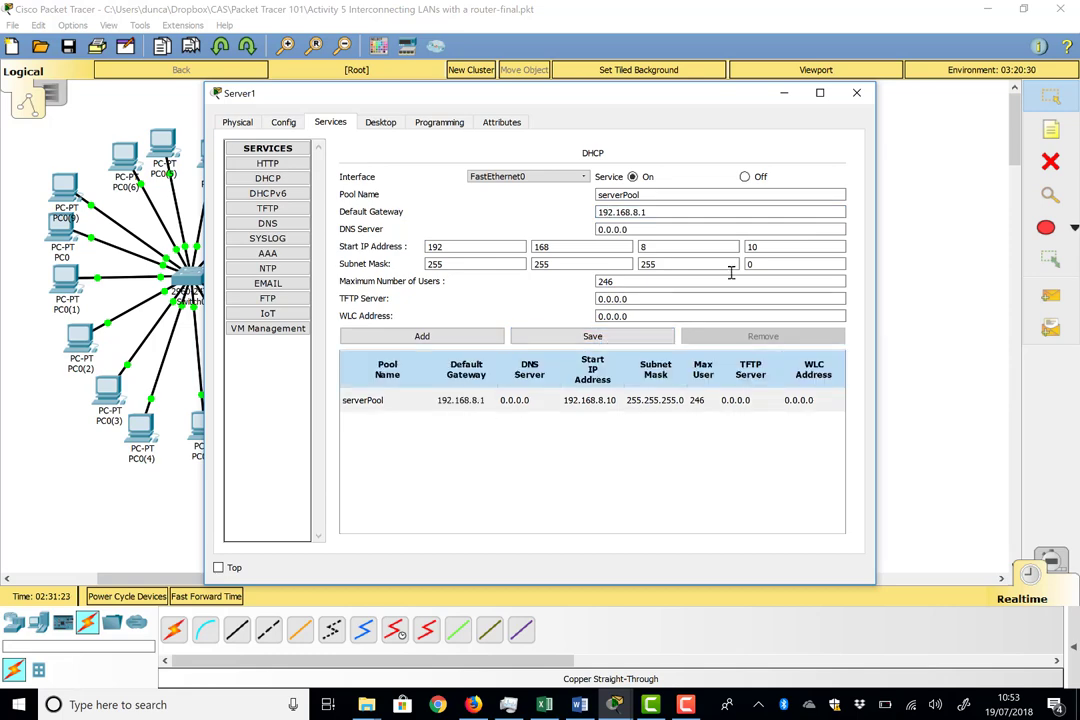
left_click(856, 92)
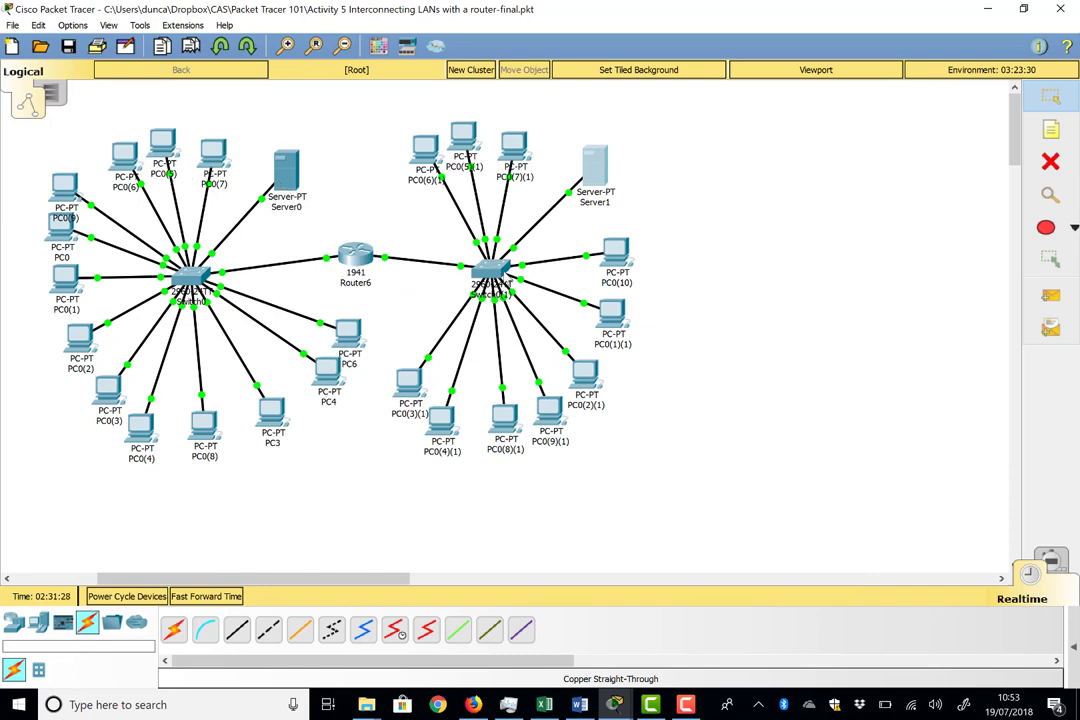
Step: Ping PC0(1)(1) at 192.168.8.10 from PC6's command prompt and close PC6's window
mouse_move(495, 272)
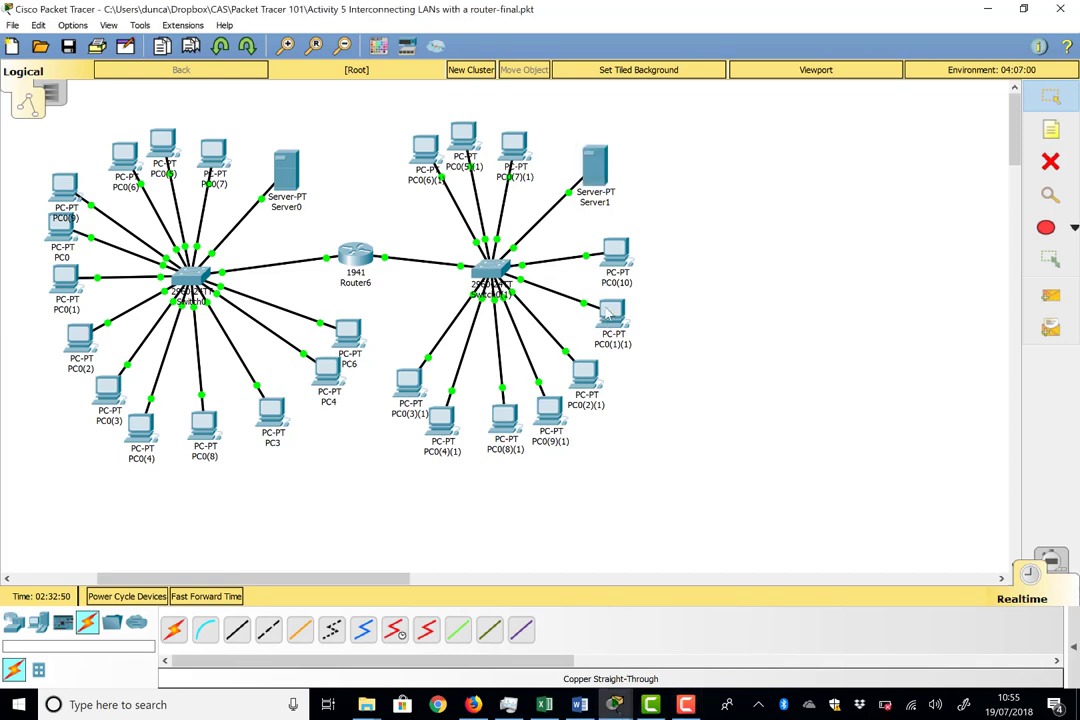
mouse_move(607, 314)
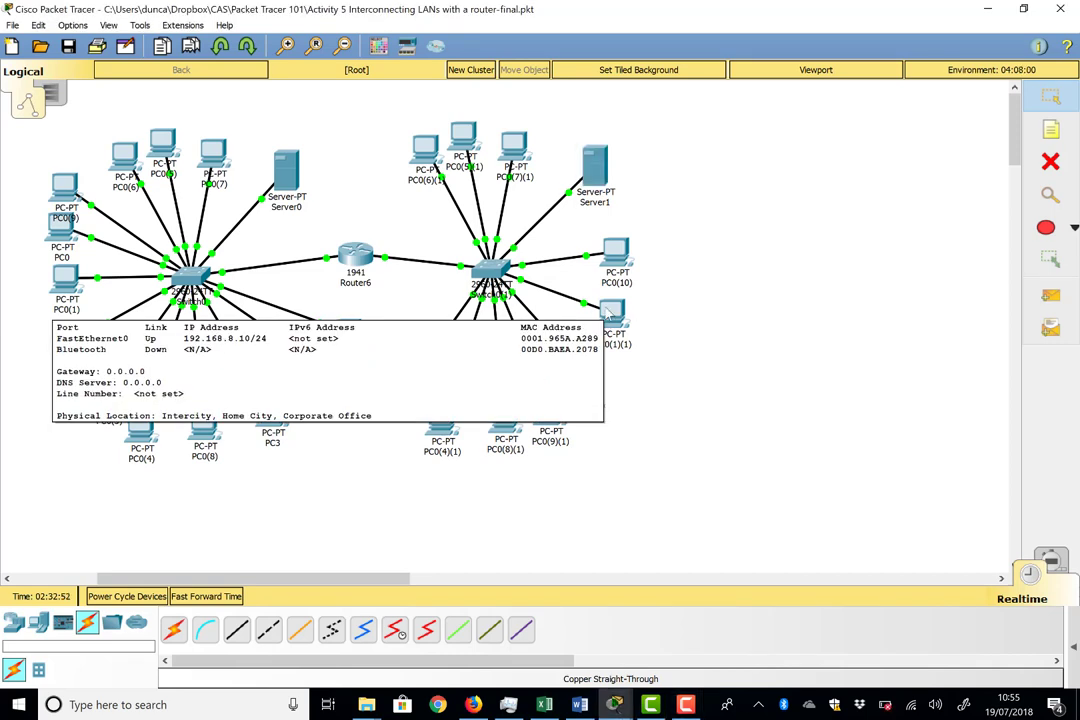
left_click(342, 338)
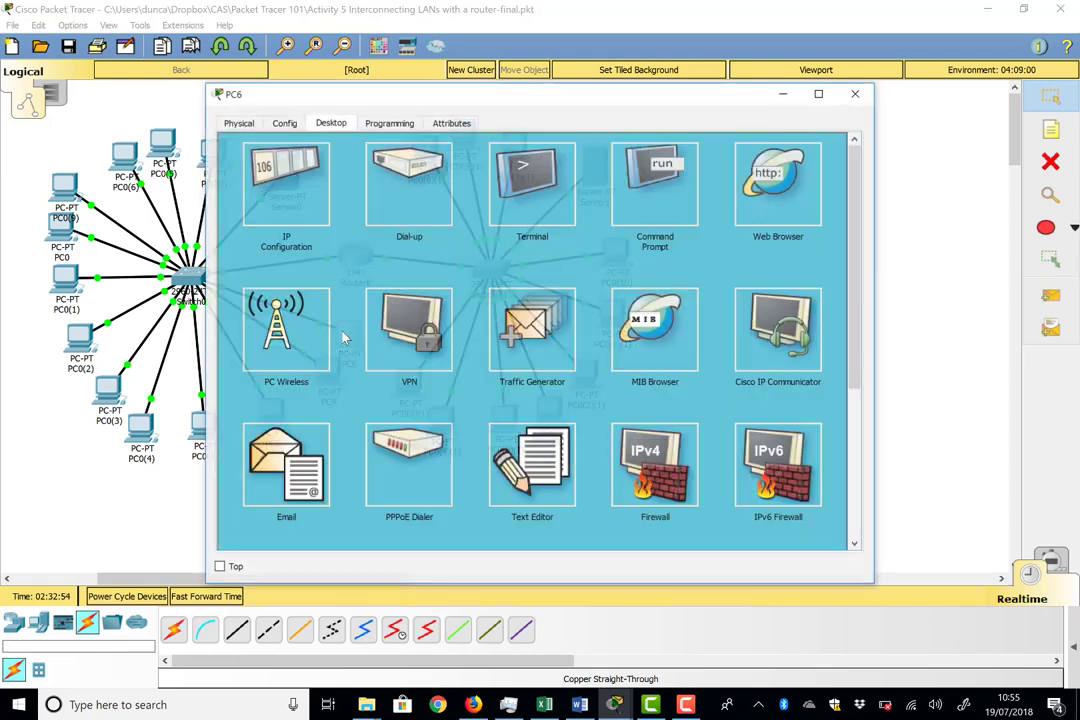
left_click(640, 200)
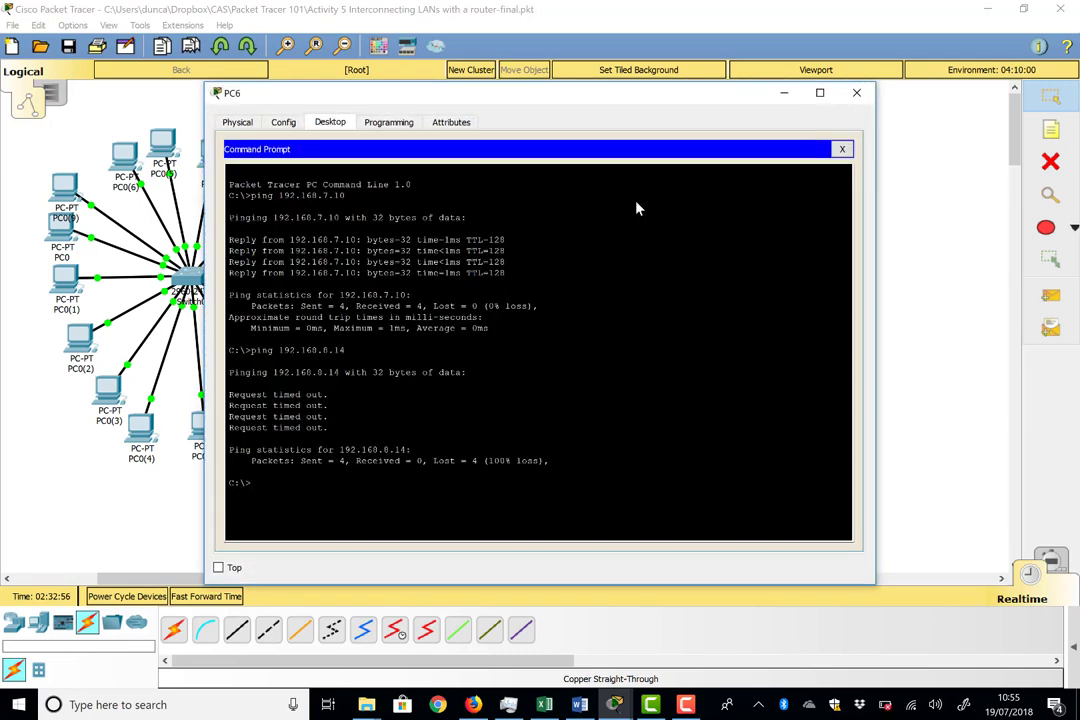
type("ping 192.168.8.10")
key("Return")
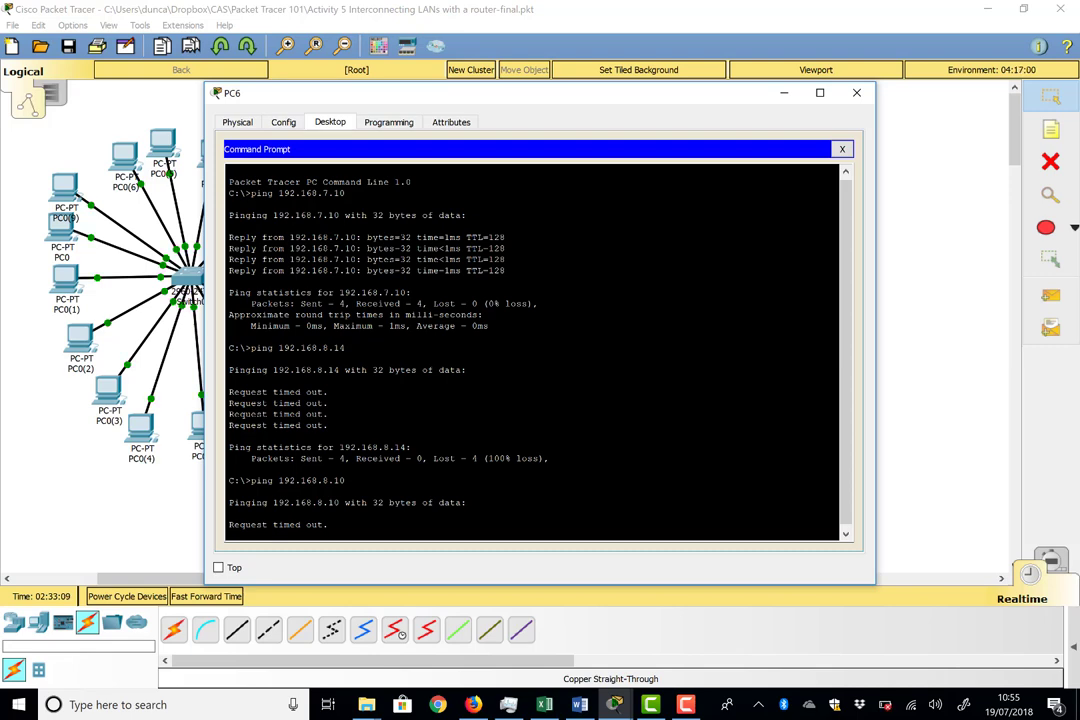
left_click(862, 93)
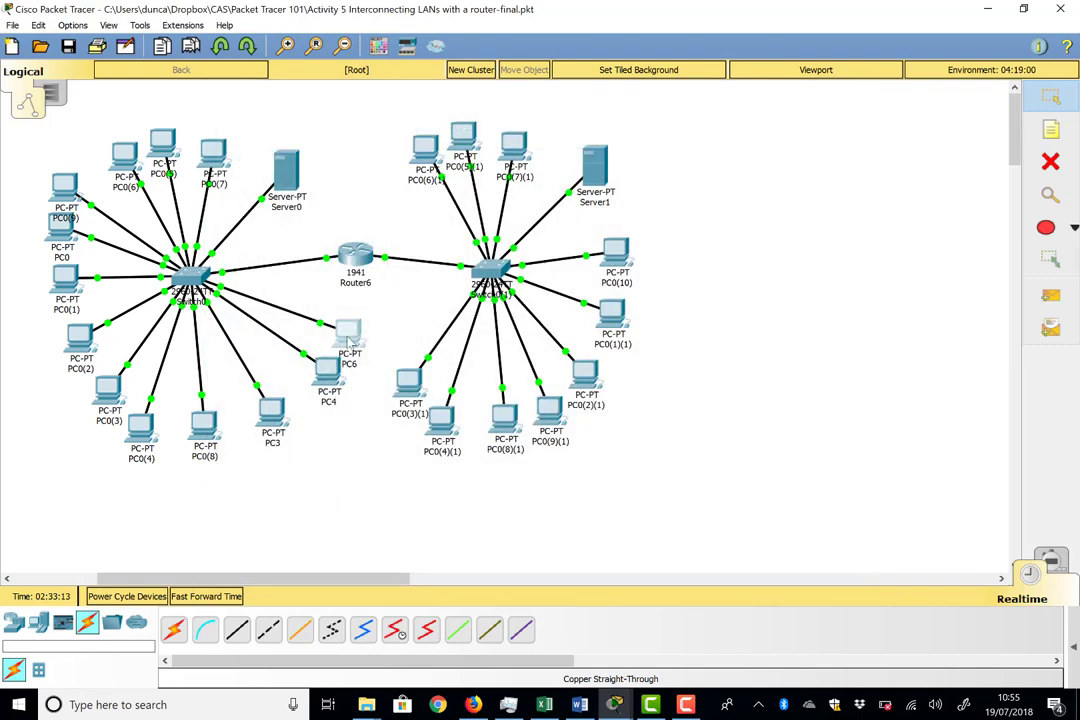
Step: Power cycle all devices in the network and fast-forward time until the links come back up
mouse_move(349, 343)
left_click(127, 596)
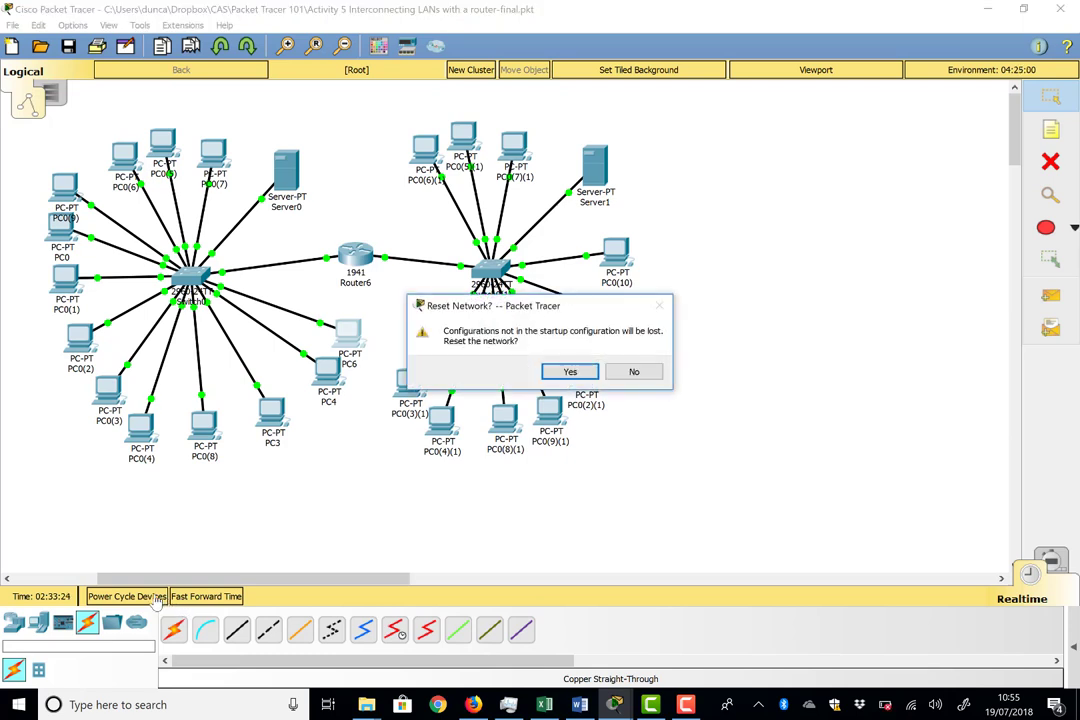
left_click(580, 372)
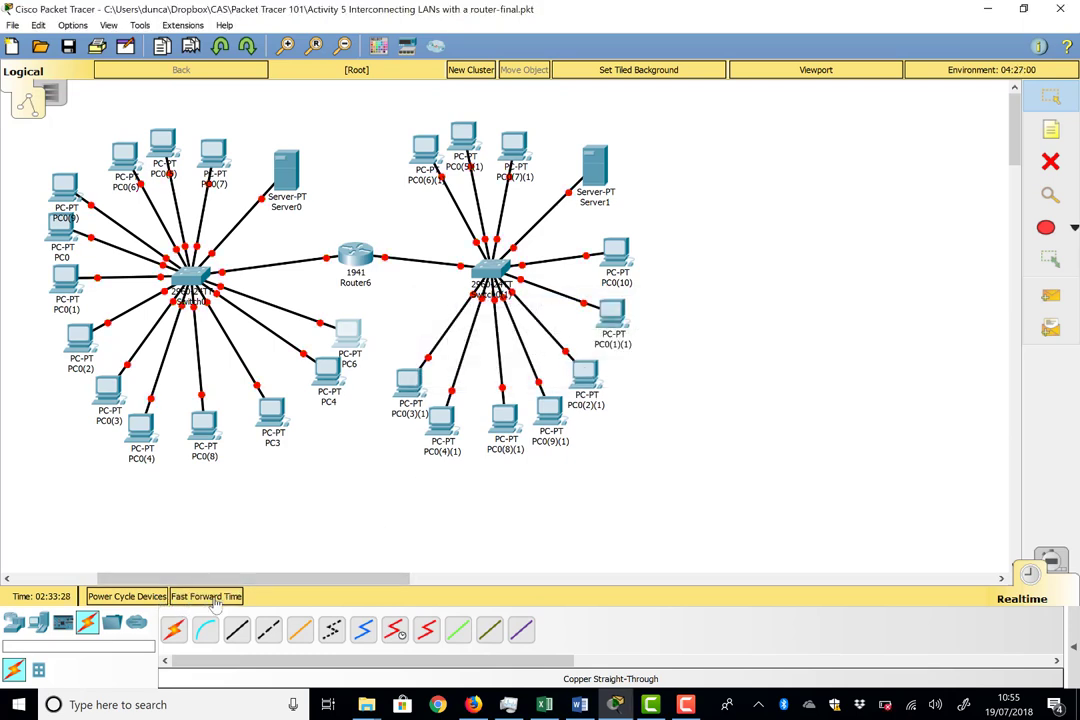
left_click(213, 597)
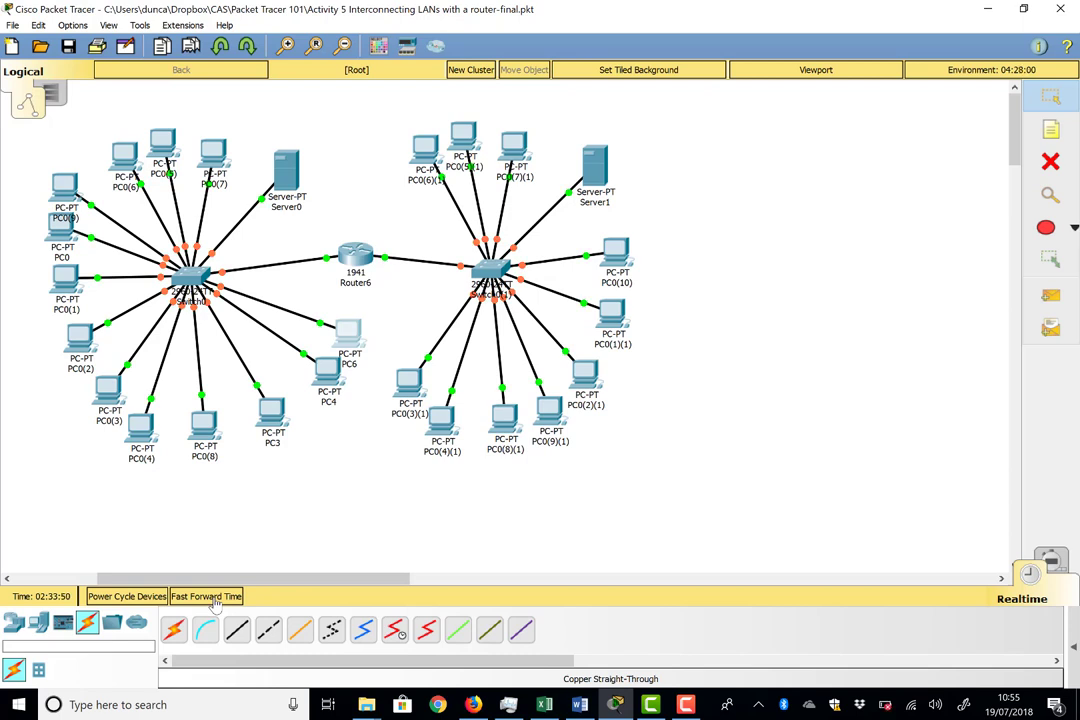
left_click(214, 597)
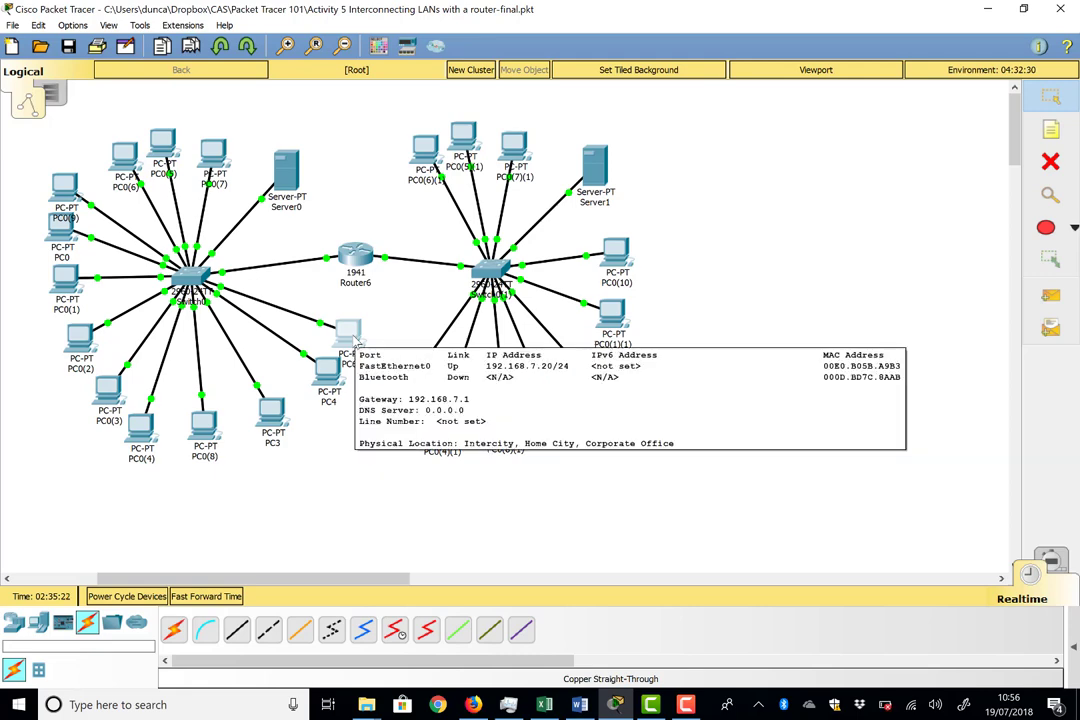
Step: Ping 192.168.8.10 twice from PC6's command prompt to test connectivity across the router
mouse_move(614, 310)
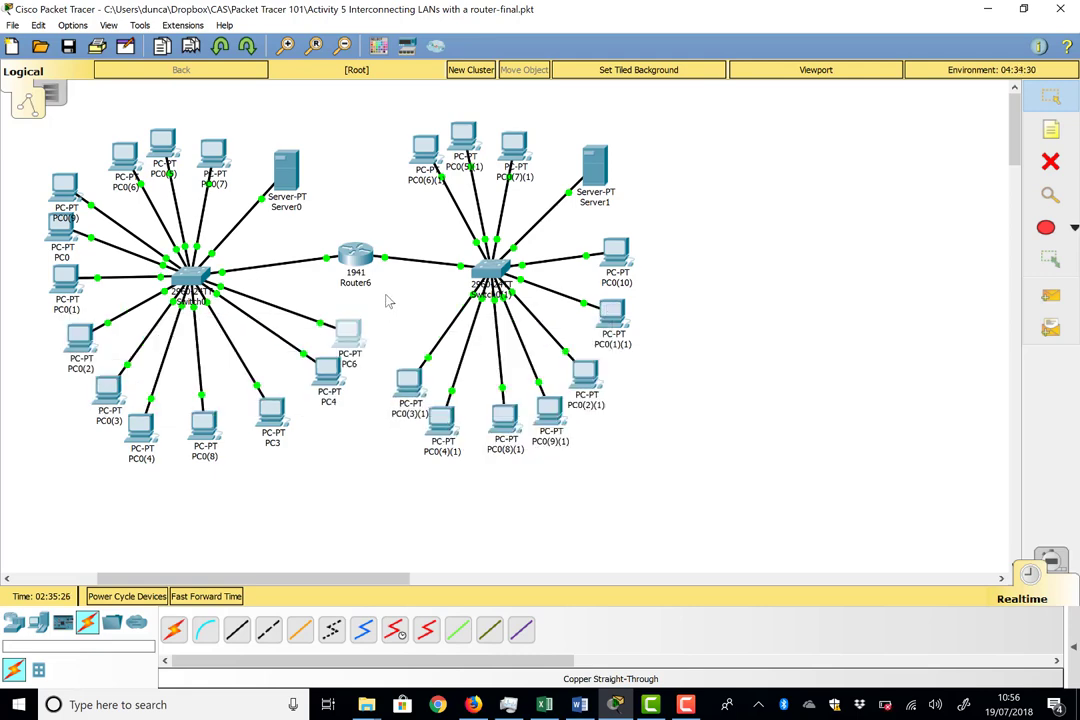
left_click(349, 338)
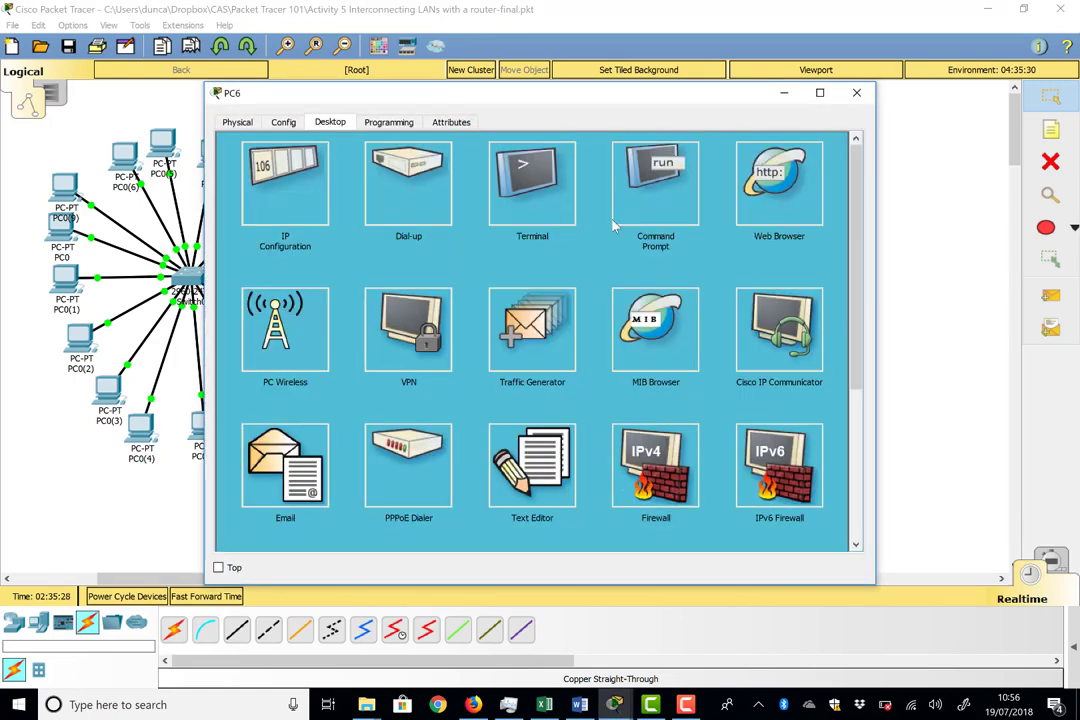
left_click(640, 200)
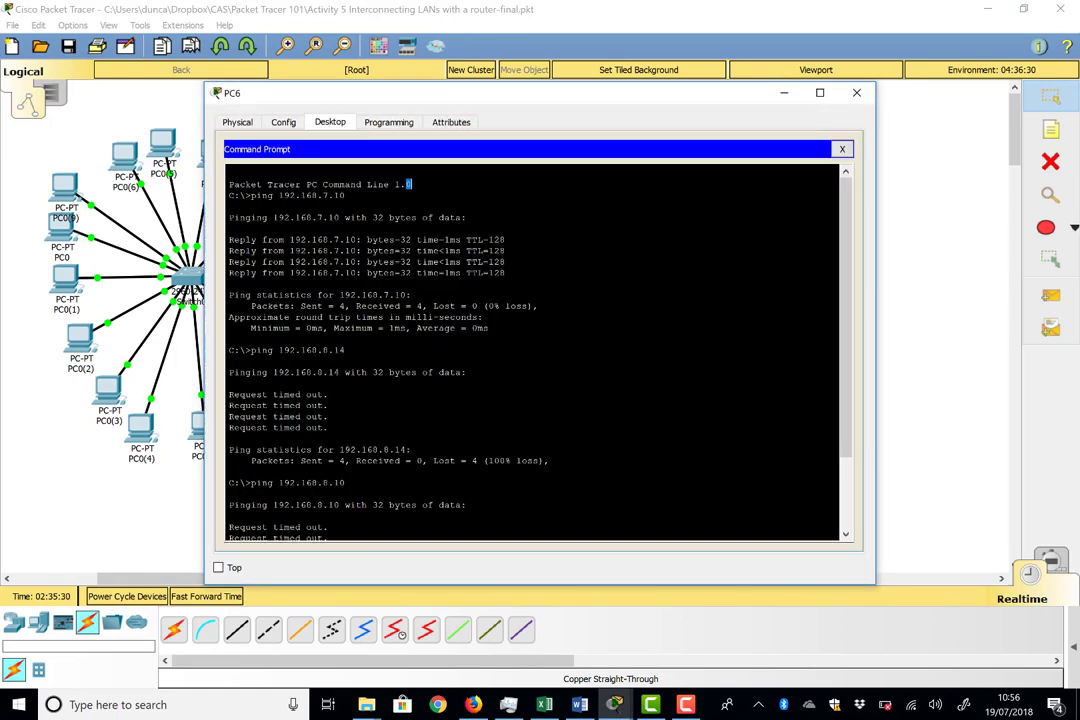
key("Return")
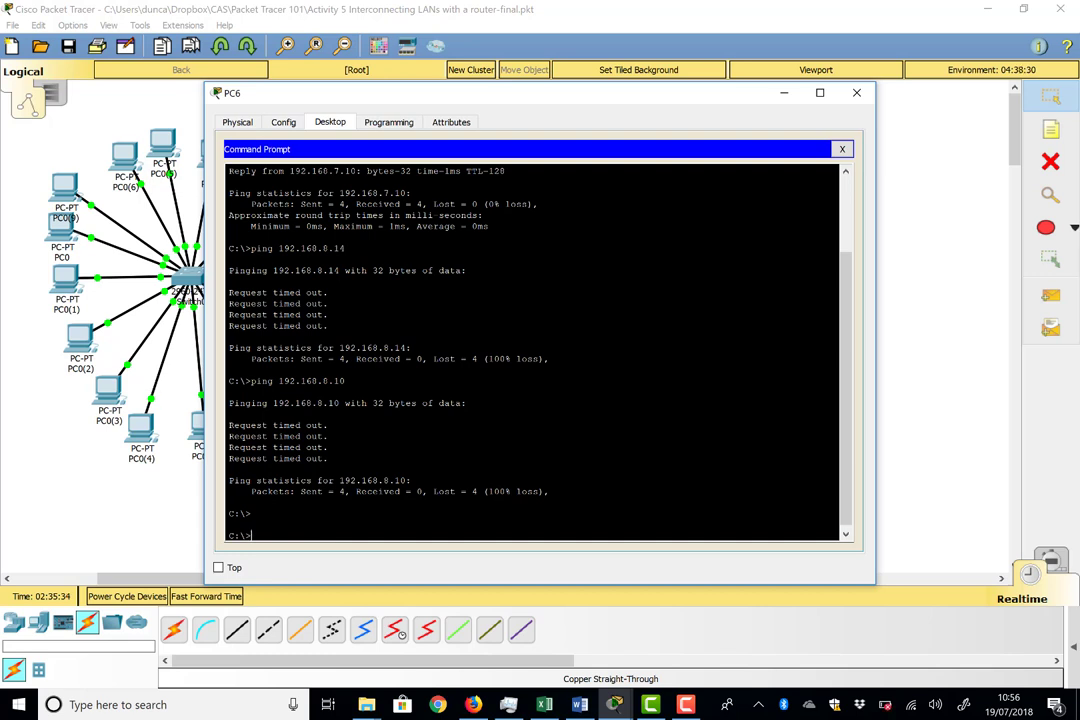
type("ping 192.168.8.10")
key("Return")
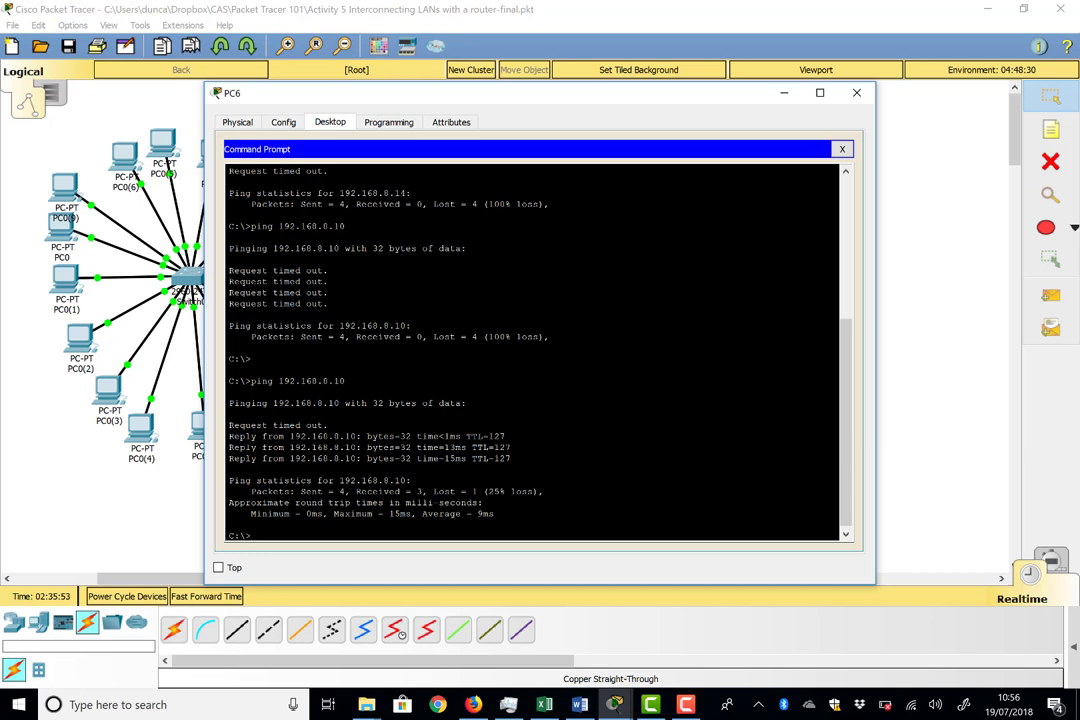
key("Up")
key("Return")
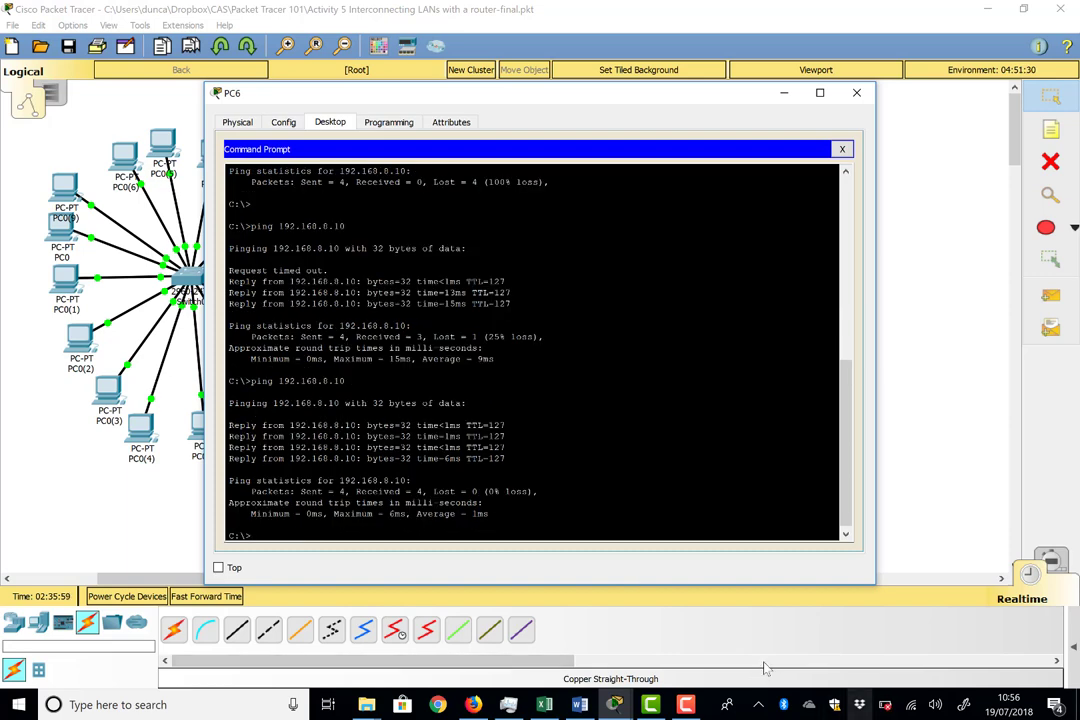
Step: Switch to Simulation mode and filter the event list to show only ICMP
left_click(1053, 565)
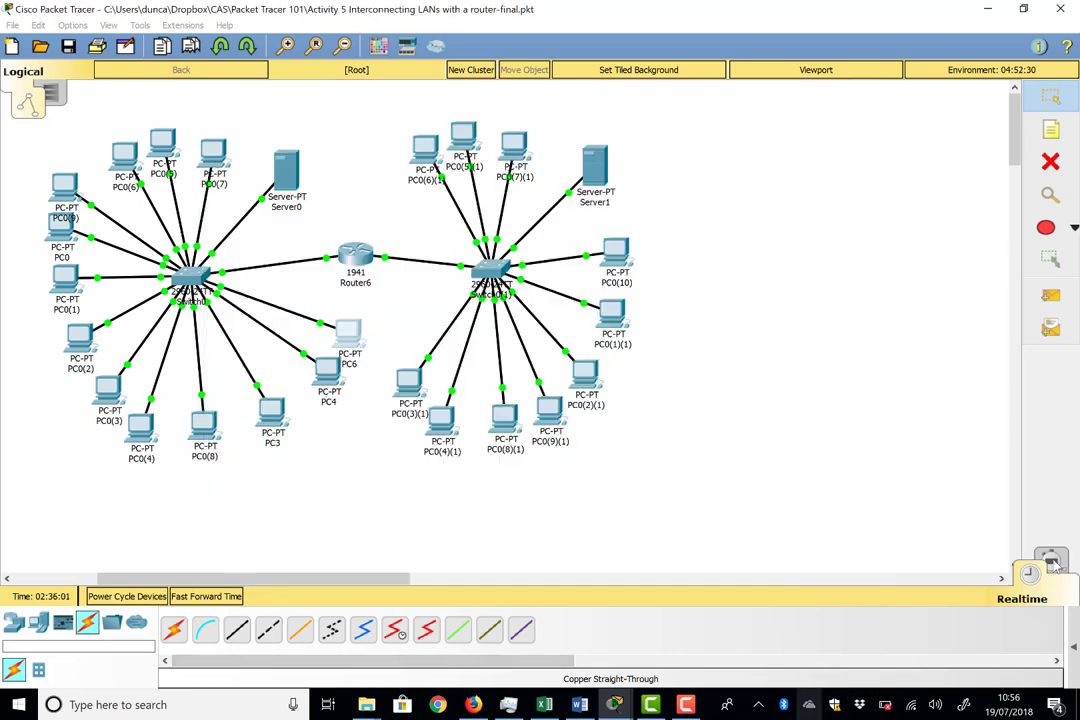
left_click(1051, 562)
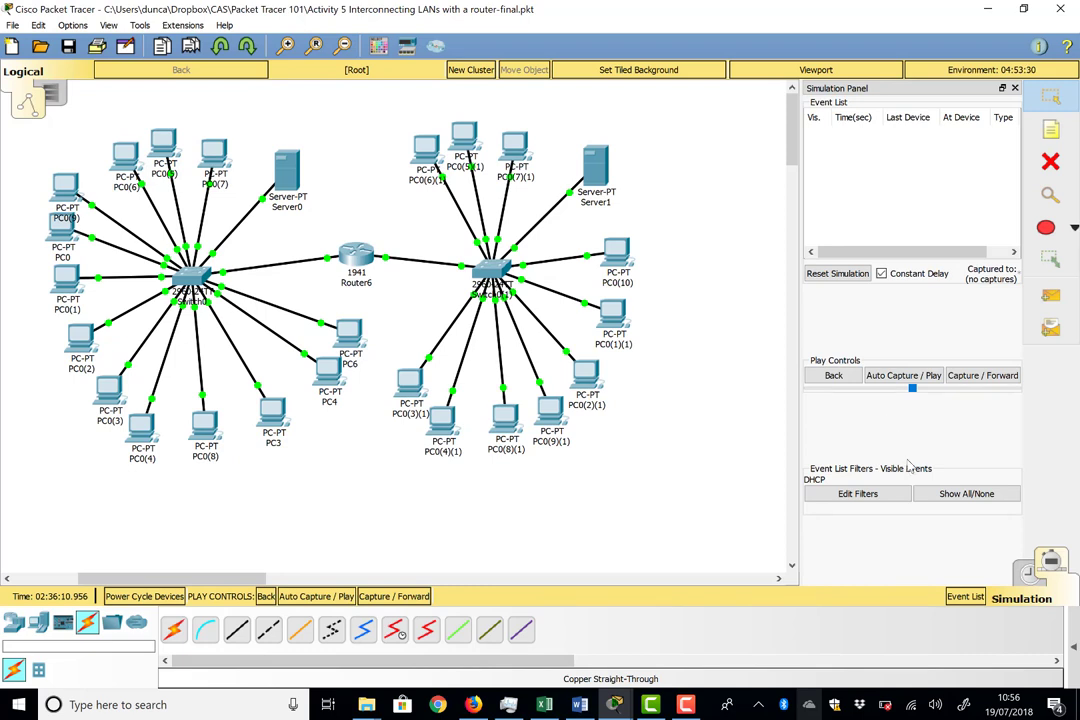
left_click(925, 494)
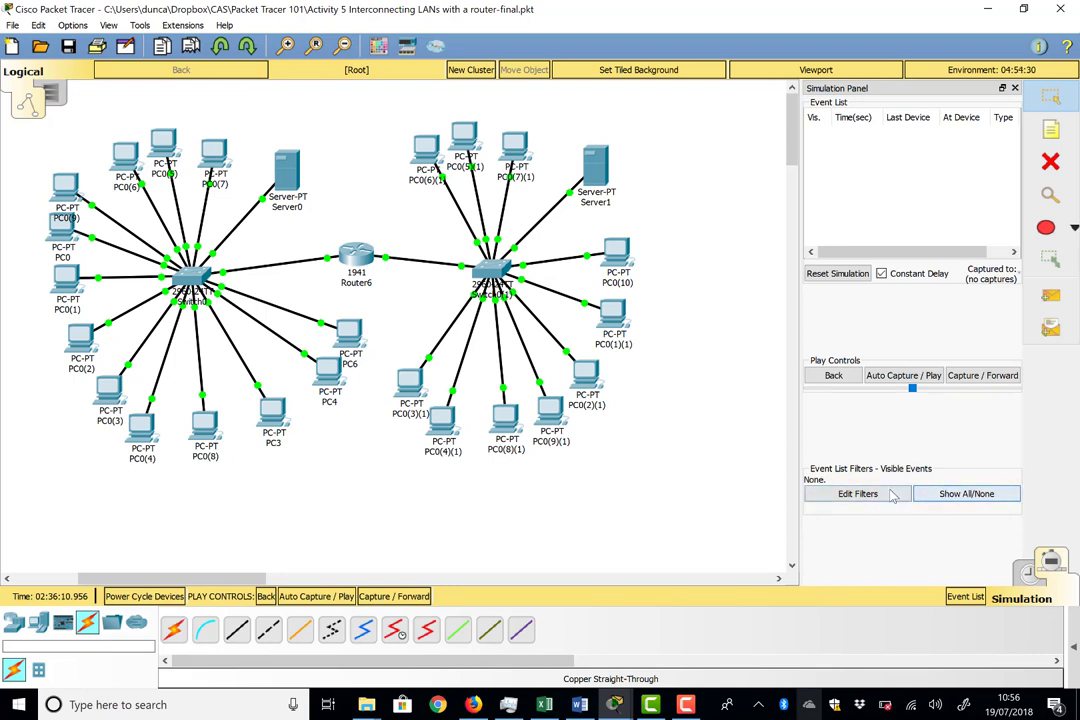
left_click(886, 495)
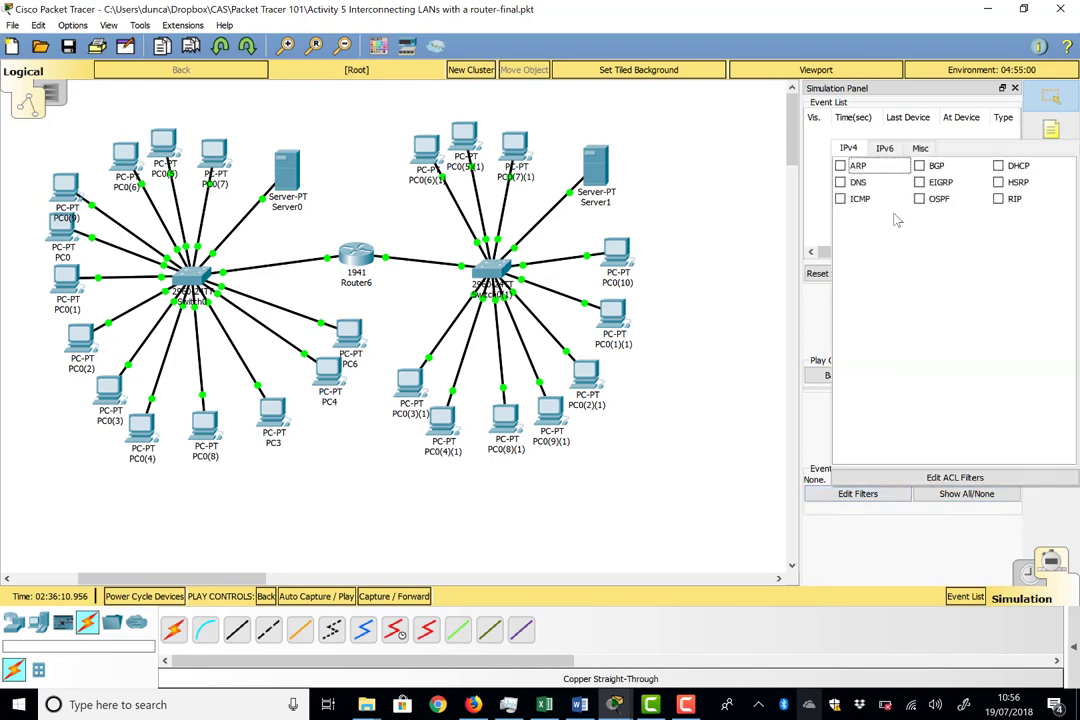
left_click(840, 200)
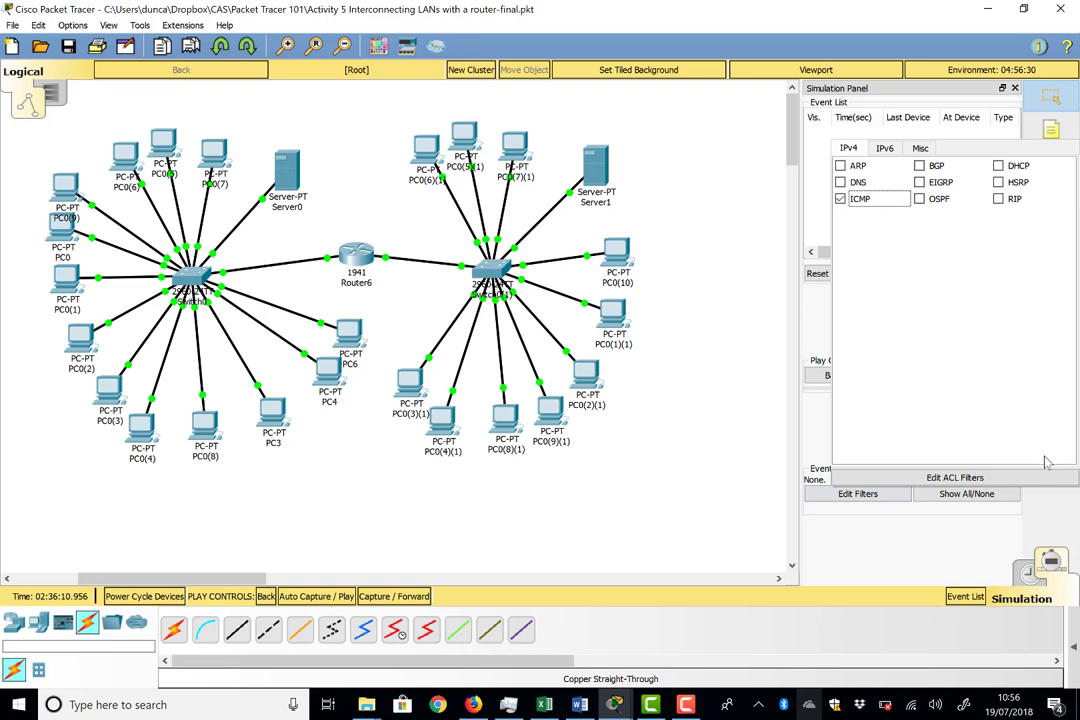
left_click(902, 559)
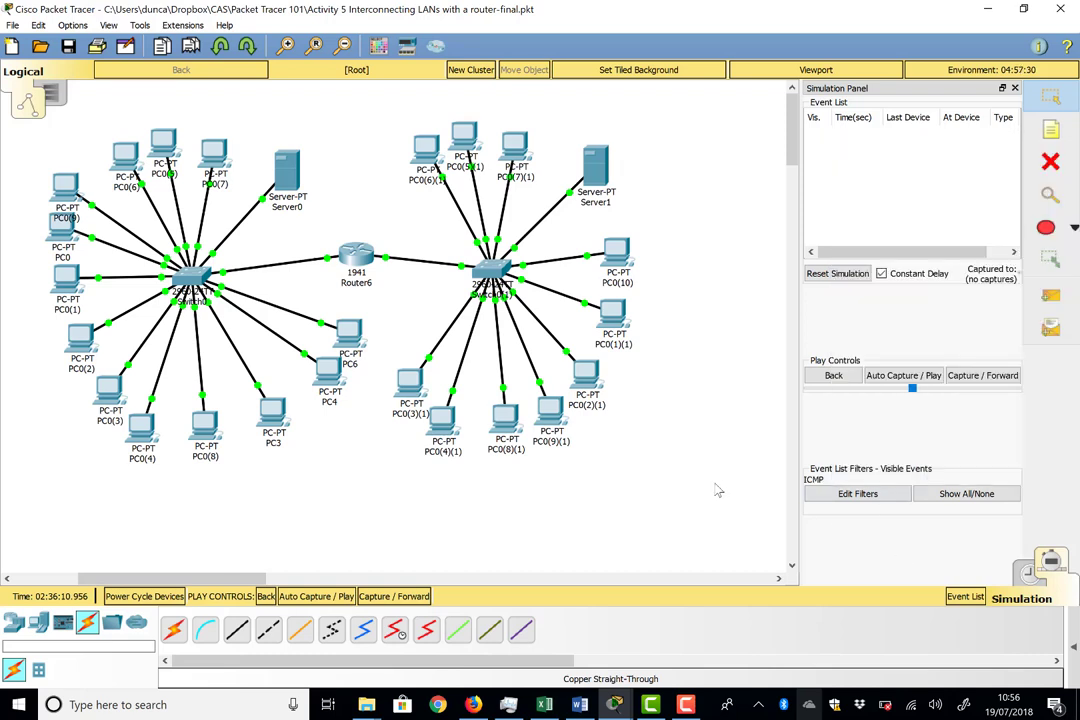
Step: Repeat the ping to 192.168.8.10 from PC6 and move its window clear of the network diagram
left_click(352, 335)
key("Up")
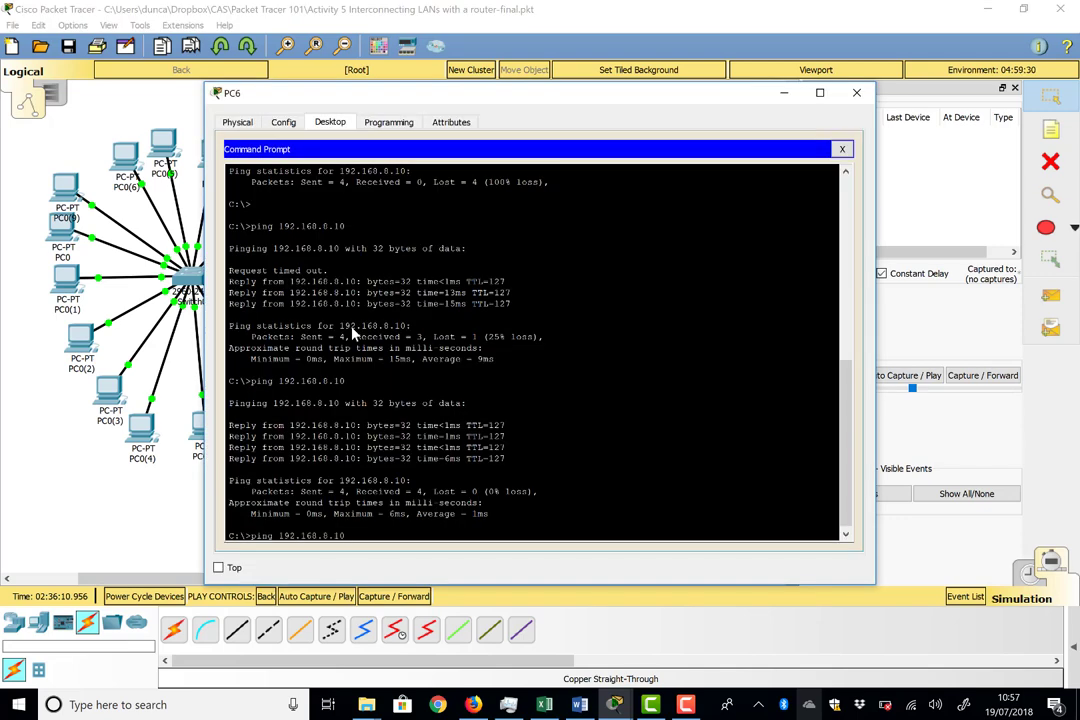
key("Return")
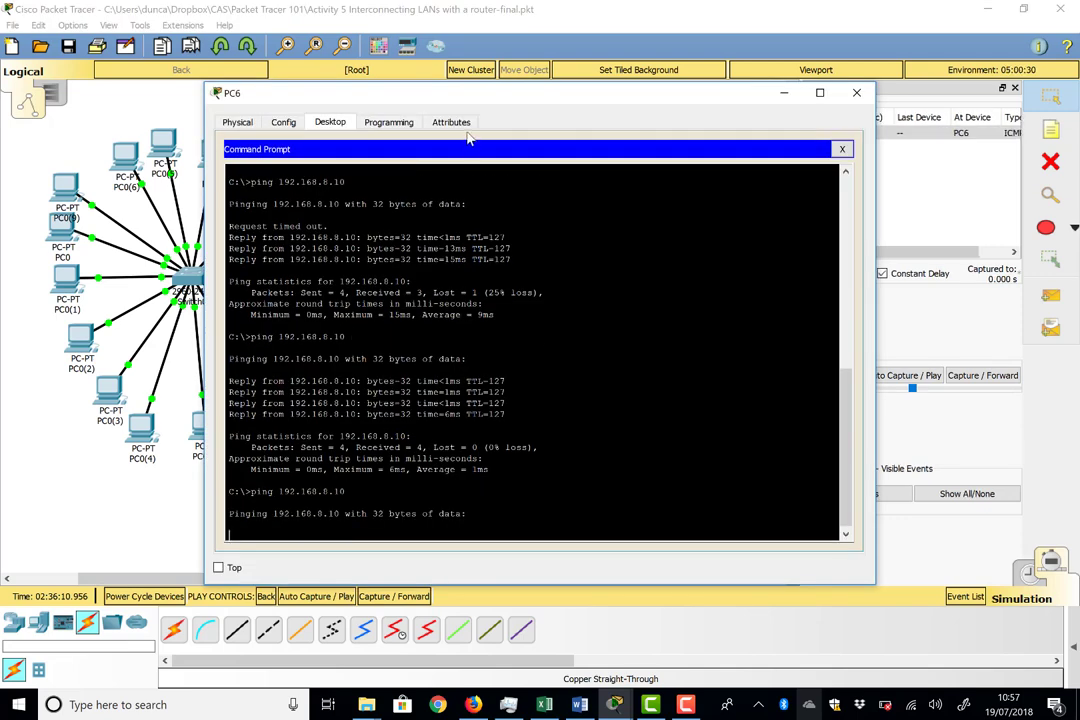
left_click_drag(470, 152, 395, 487)
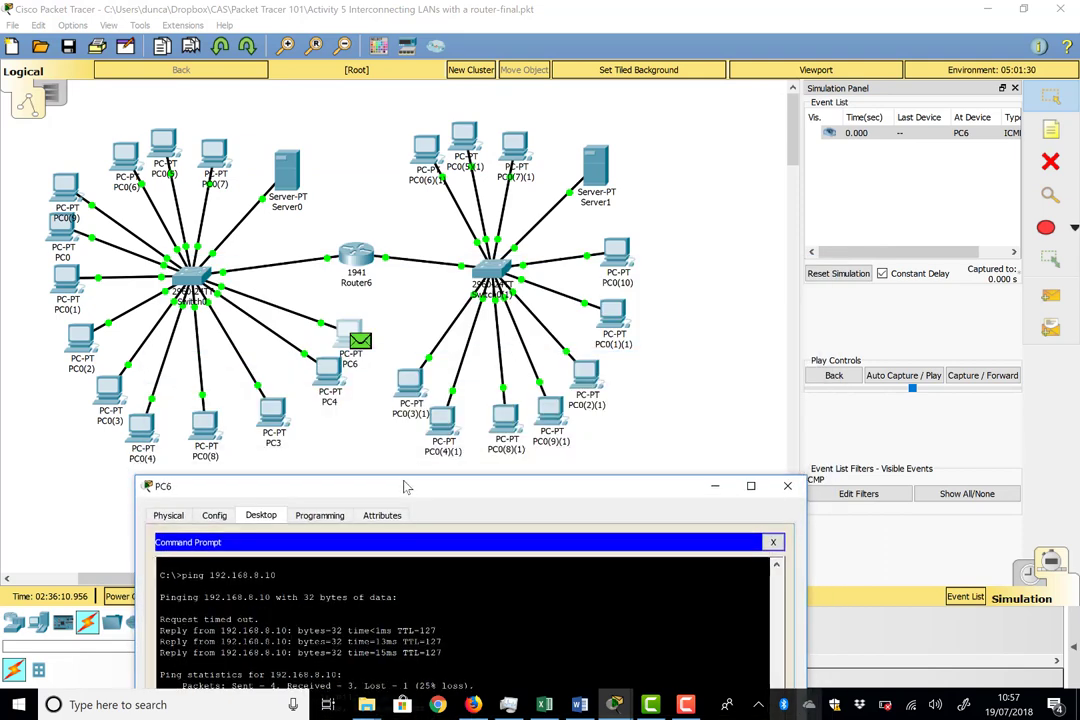
Step: Step the simulation forward to follow the ICMP packet from PC6 through Router6 to PC0(1)(1) and back
left_click(985, 375)
left_click(983, 375)
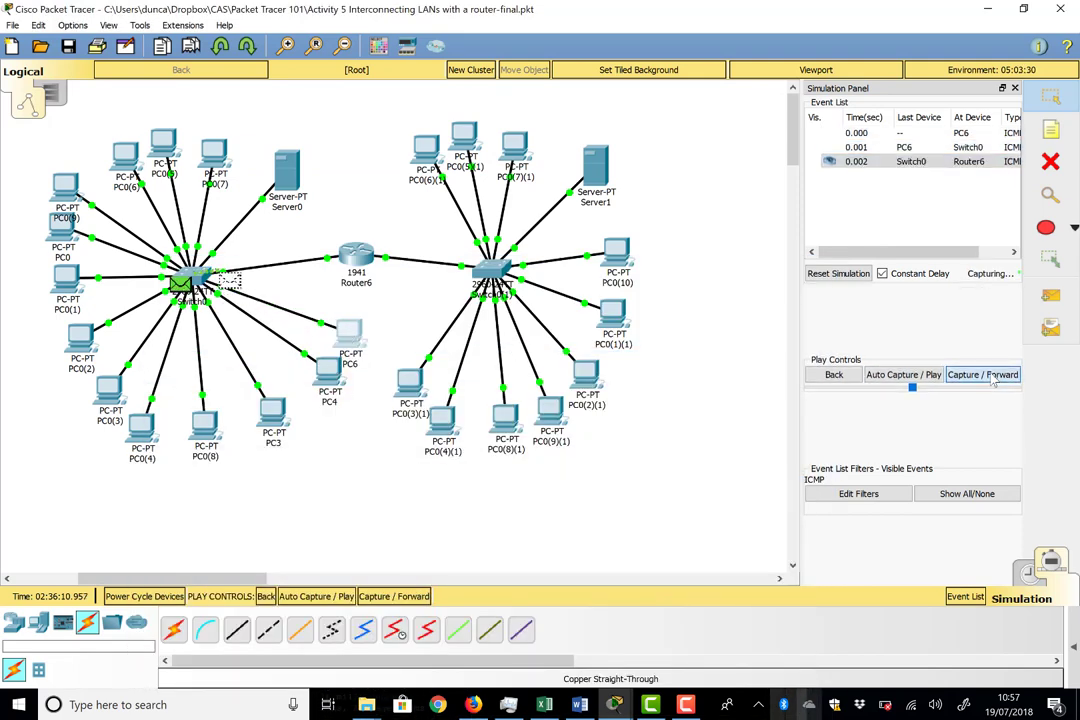
left_click(983, 375)
left_click(983, 375)
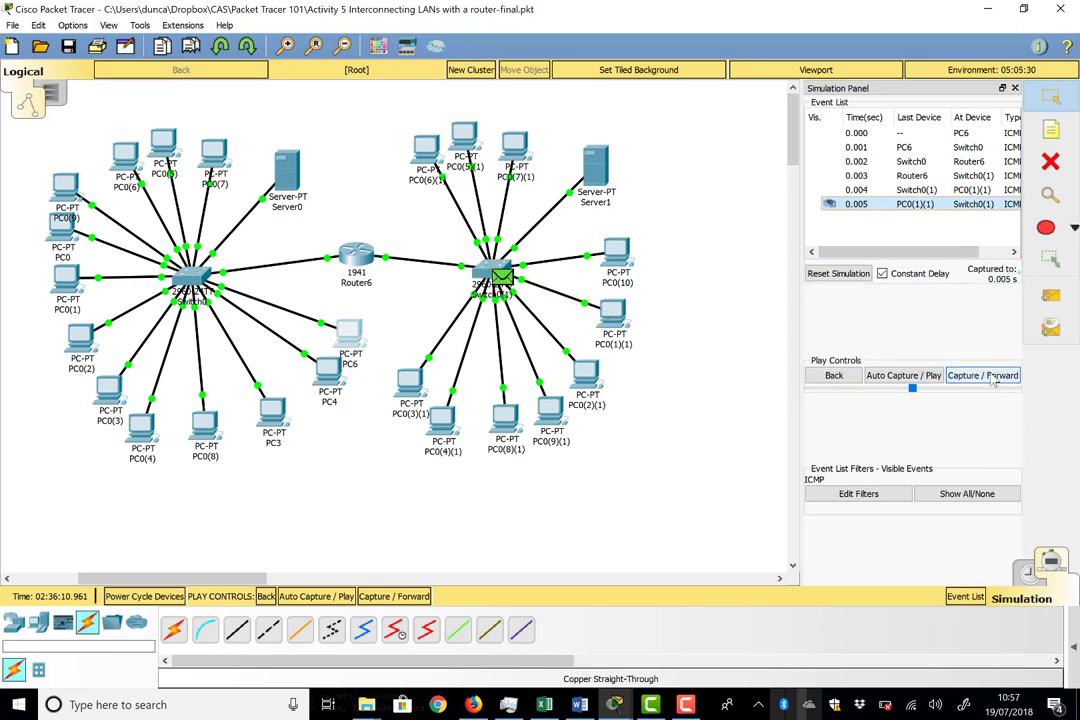
left_click(990, 376)
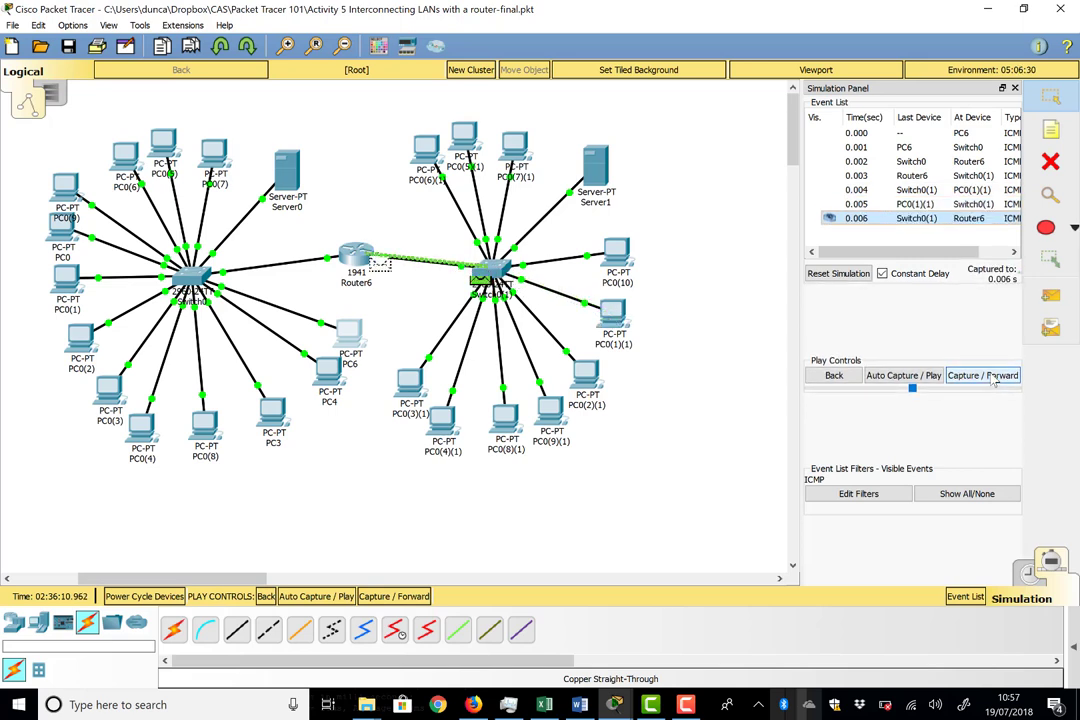
left_click(990, 376)
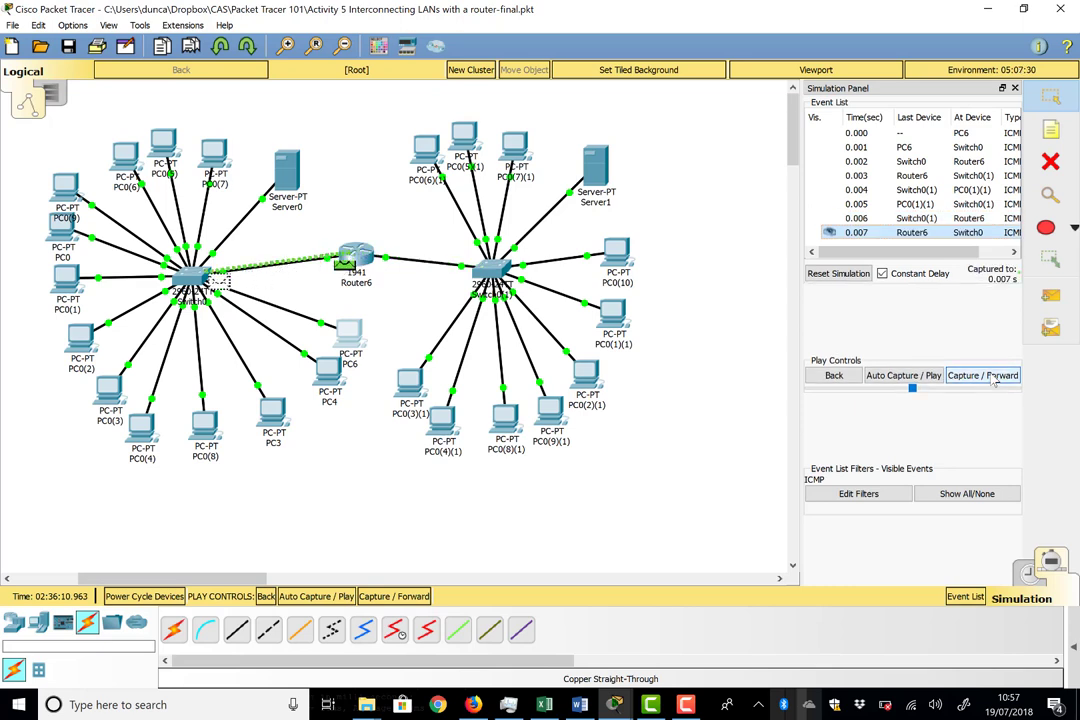
left_click(990, 376)
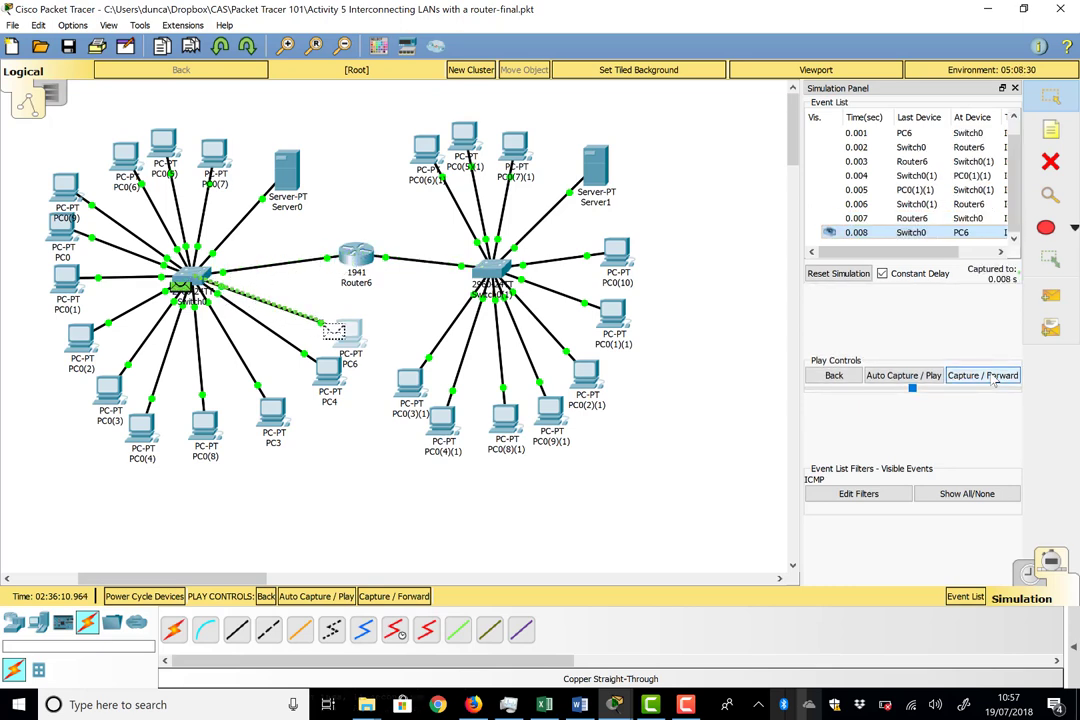